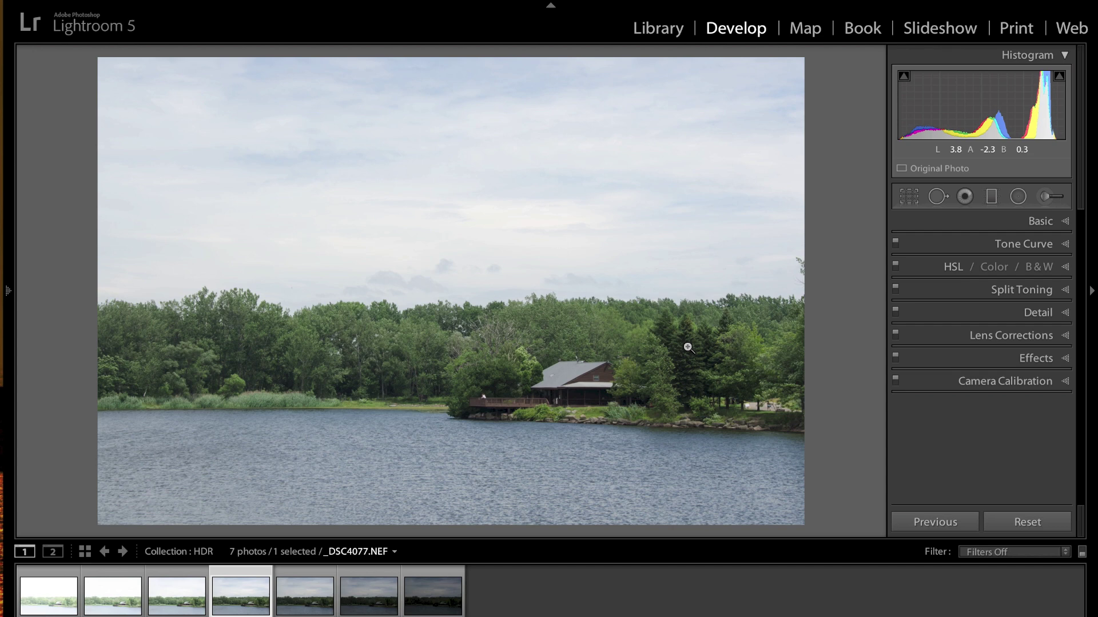
# Compare the bracketed exposures _DSC4074 through _DSC4077 with the file and exposure info overlay on.
pyautogui.click(54, 590)
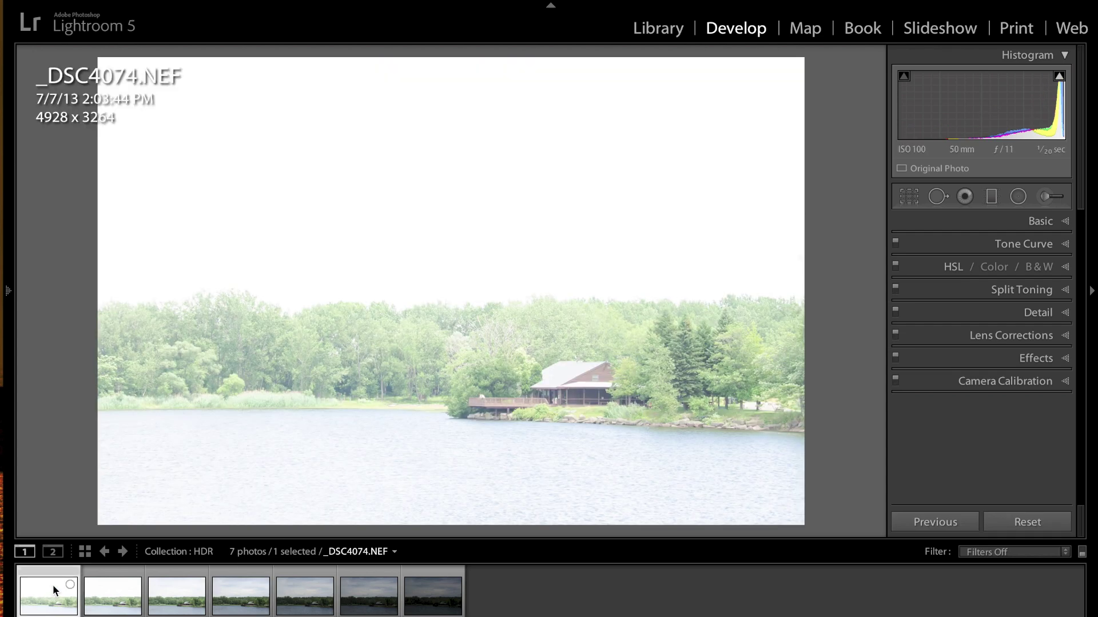
pyautogui.click(234, 592)
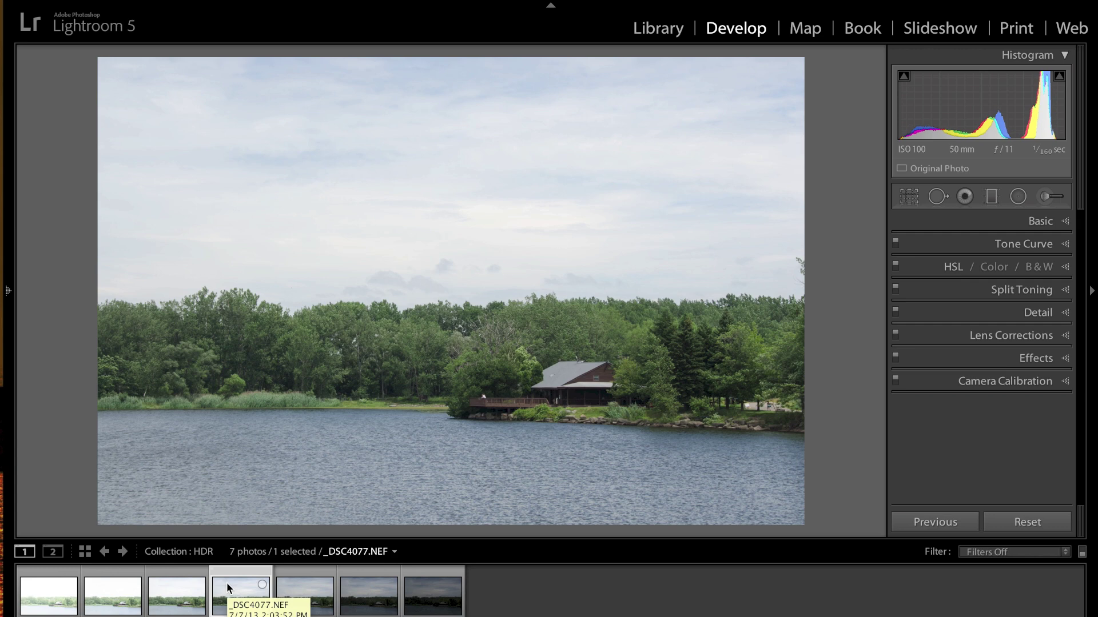
pyautogui.press('i')
pyautogui.press('i')
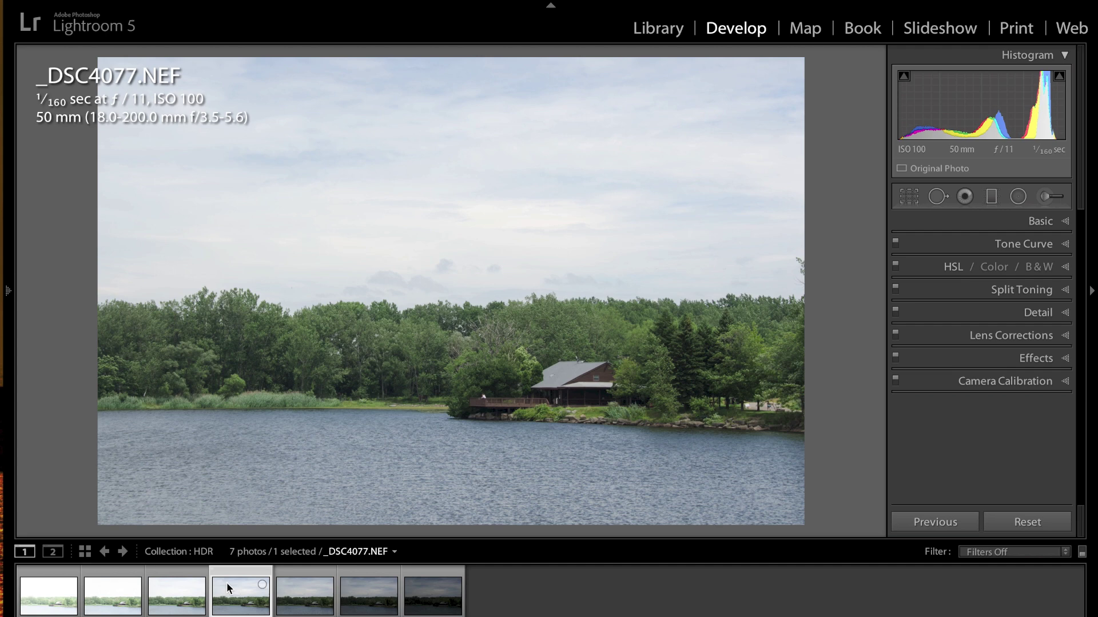
pyautogui.click(180, 582)
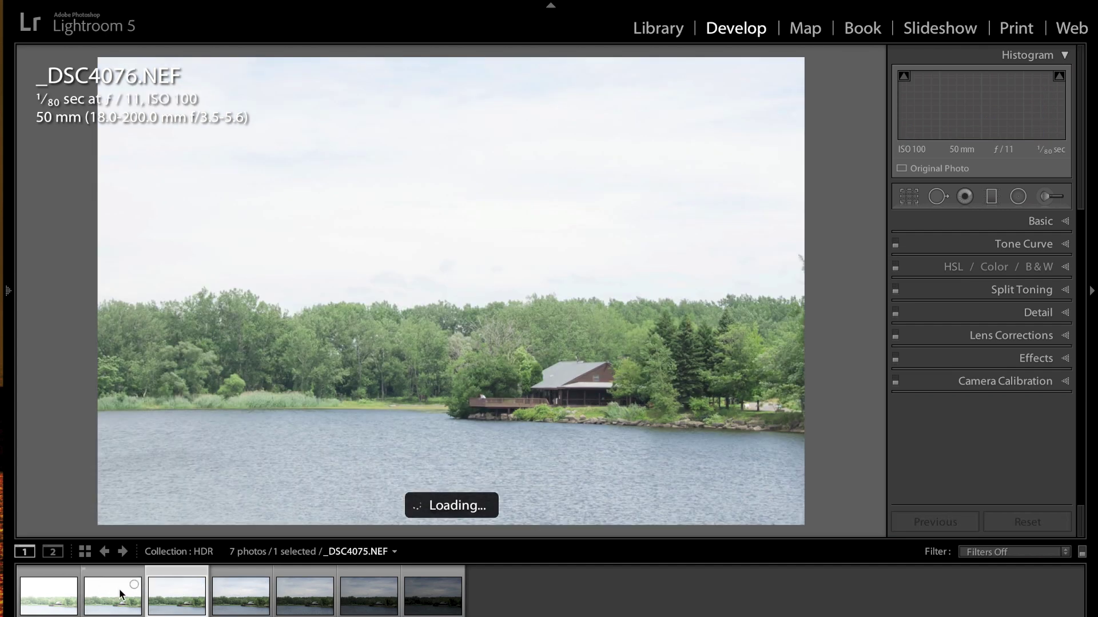
pyautogui.click(119, 589)
# Settle on _DSC4074.NEF and reveal its Basic adjustments (Temp 5500, Tint +16).
pyautogui.click(60, 595)
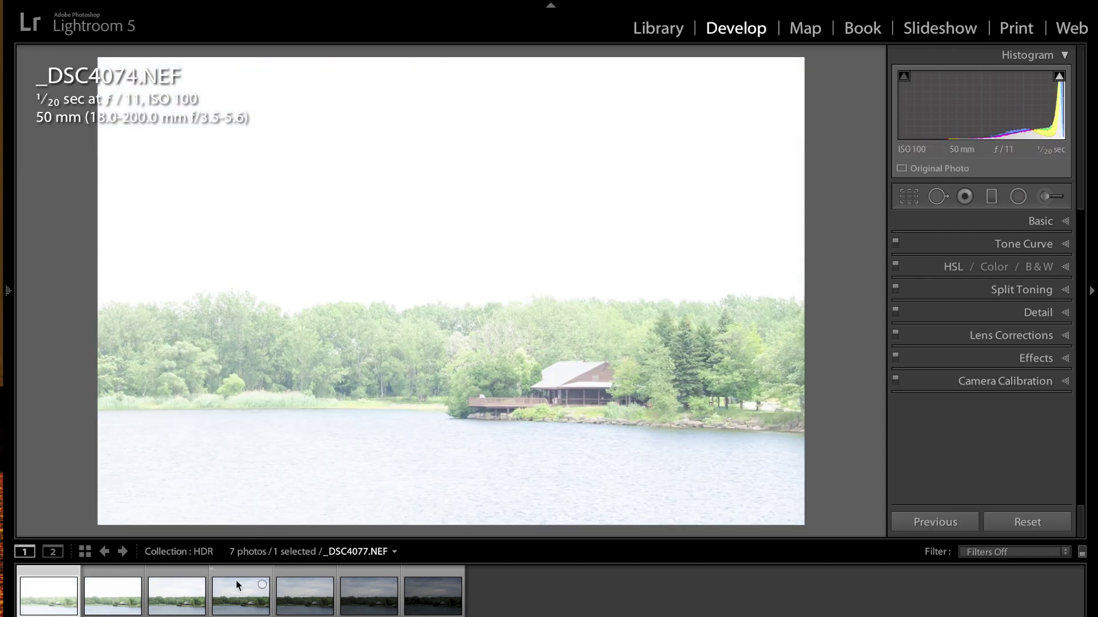
pyautogui.click(229, 598)
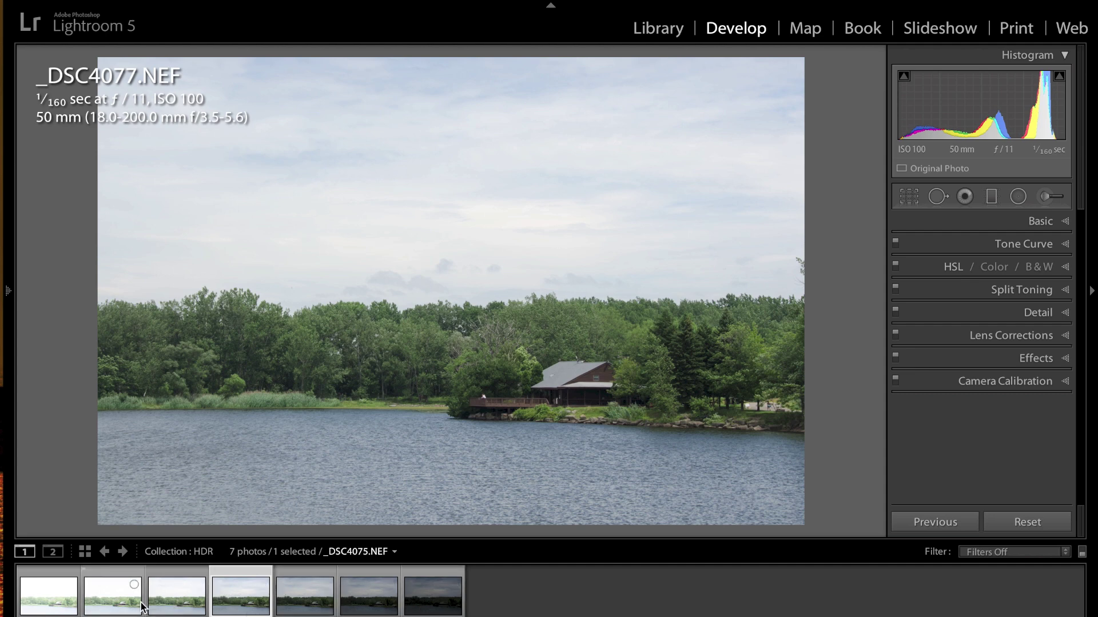
pyautogui.click(31, 602)
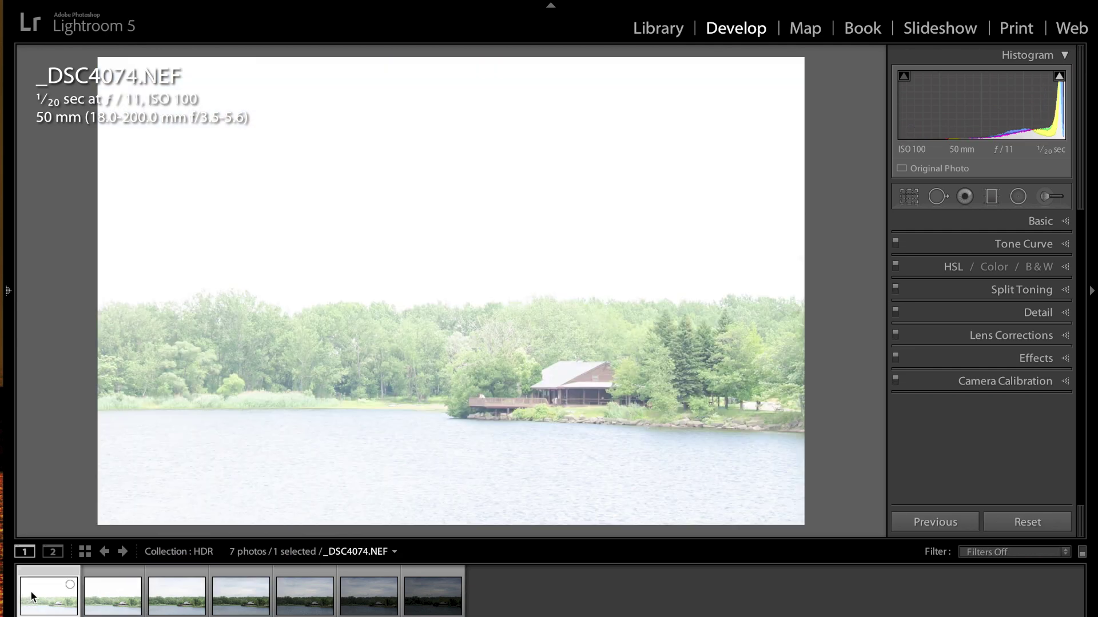
pyautogui.click(1066, 223)
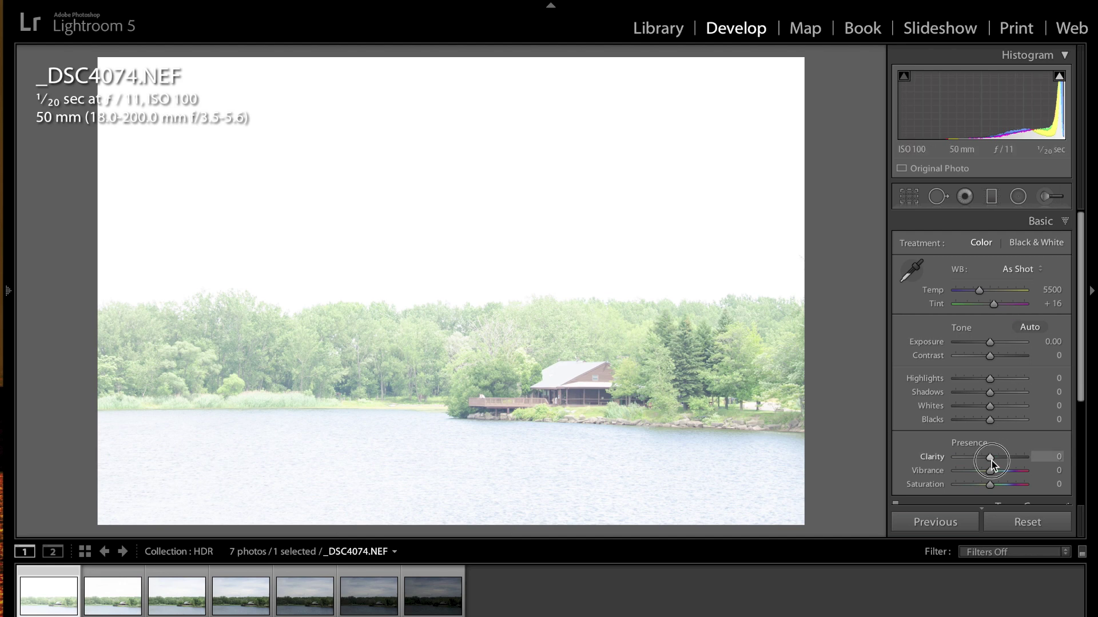
# Raise Clarity to +36 on _DSC4074.NEF, enable lens profile corrections, and select all seven brackets.
pyautogui.moveTo(991, 461); pyautogui.dragTo(1002, 461)
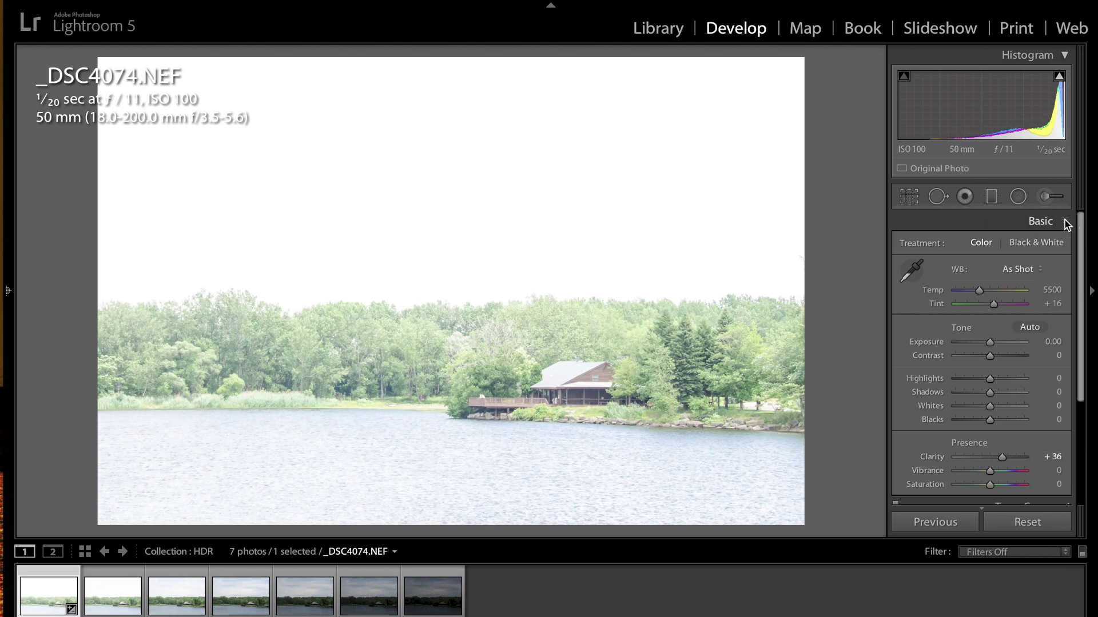
pyautogui.click(1066, 223)
pyautogui.click(1052, 335)
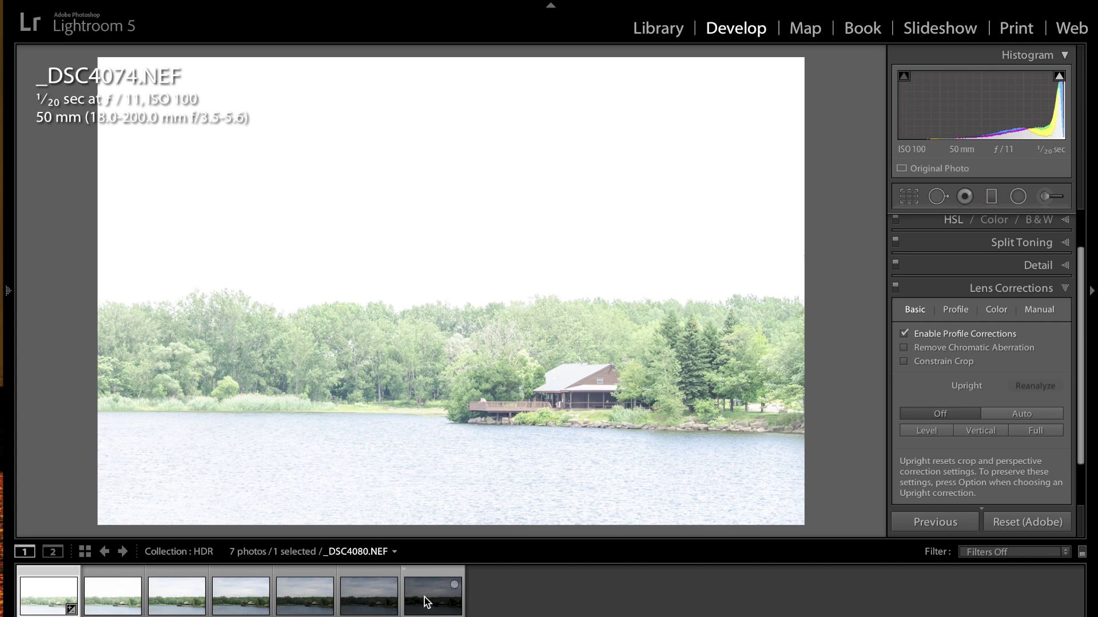
pyautogui.hotkey('ctrl', 'a')
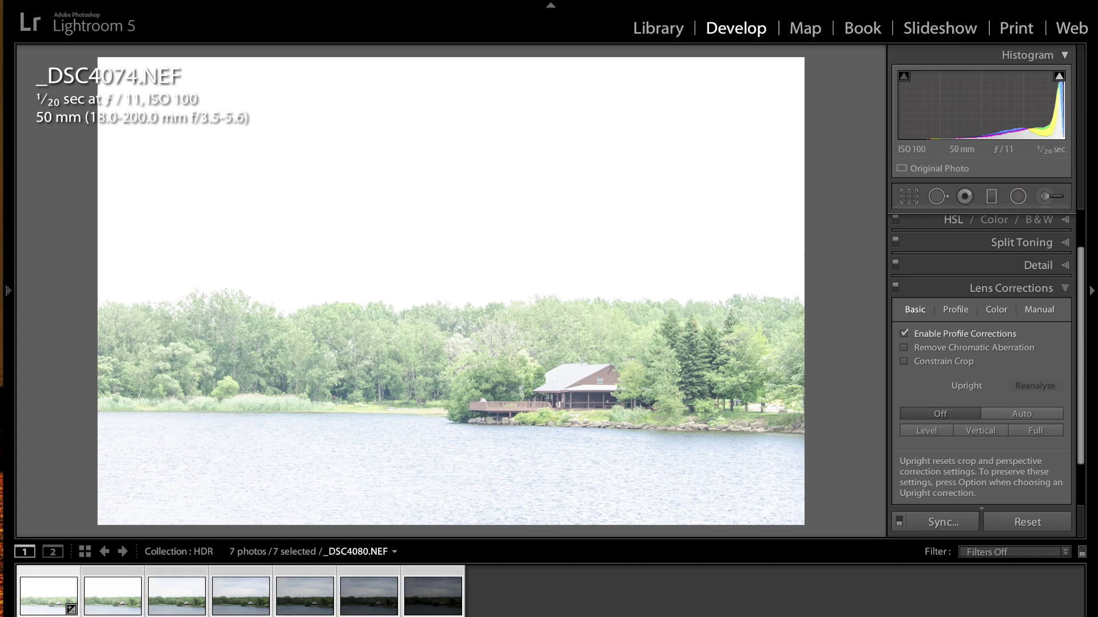
# Sync Clarity and Lens Profile Corrections from _DSC4074.NEF to all seven brackets.
pyautogui.click(935, 525)
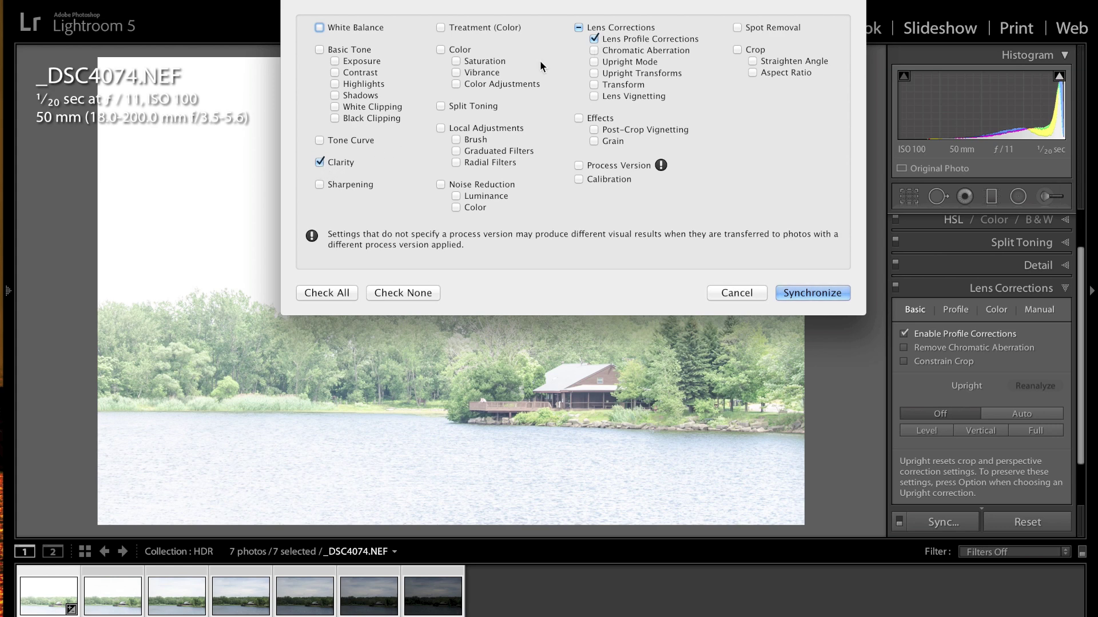
pyautogui.click(799, 291)
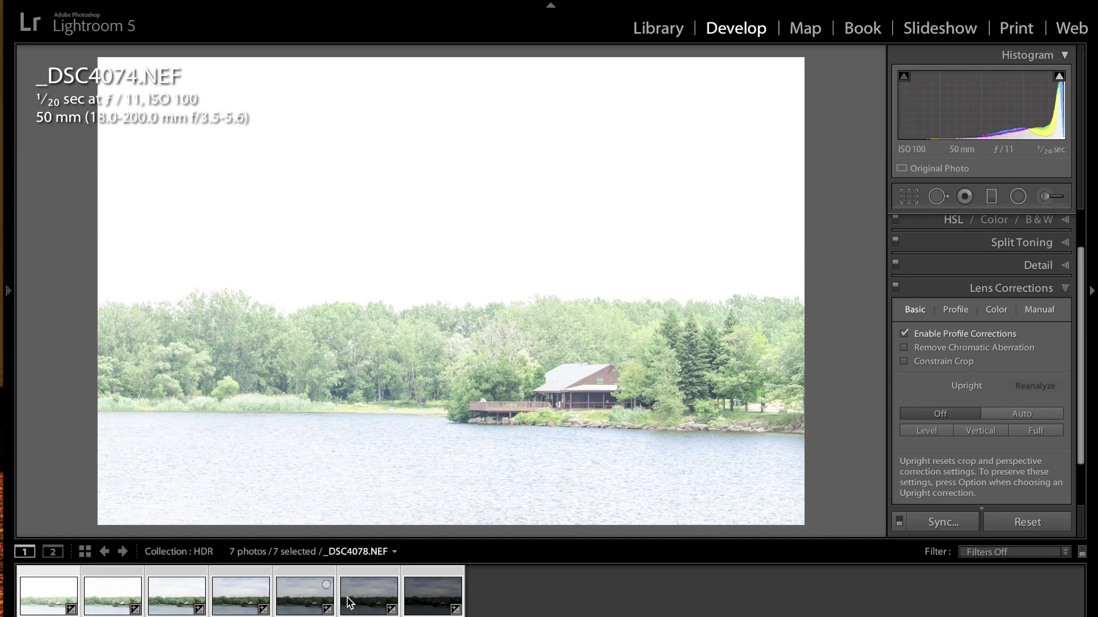
# Send the seven selected exposures to Photoshop with Edit In > Merge to HDR Pro.
pyautogui.rightClick(228, 595)
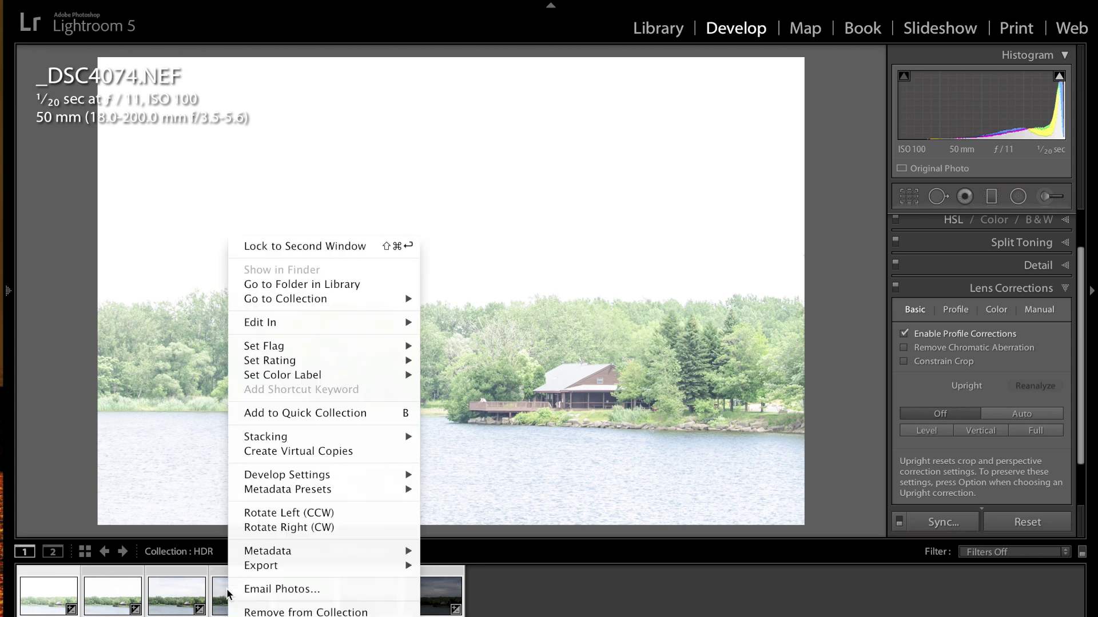
pyautogui.moveTo(388, 327)
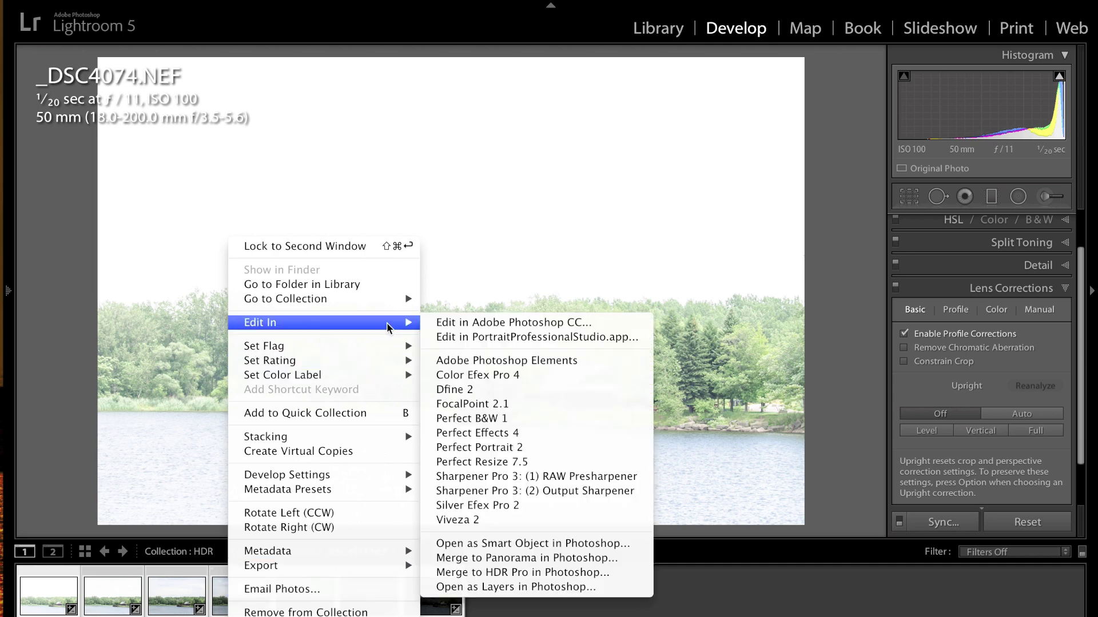
pyautogui.click(473, 573)
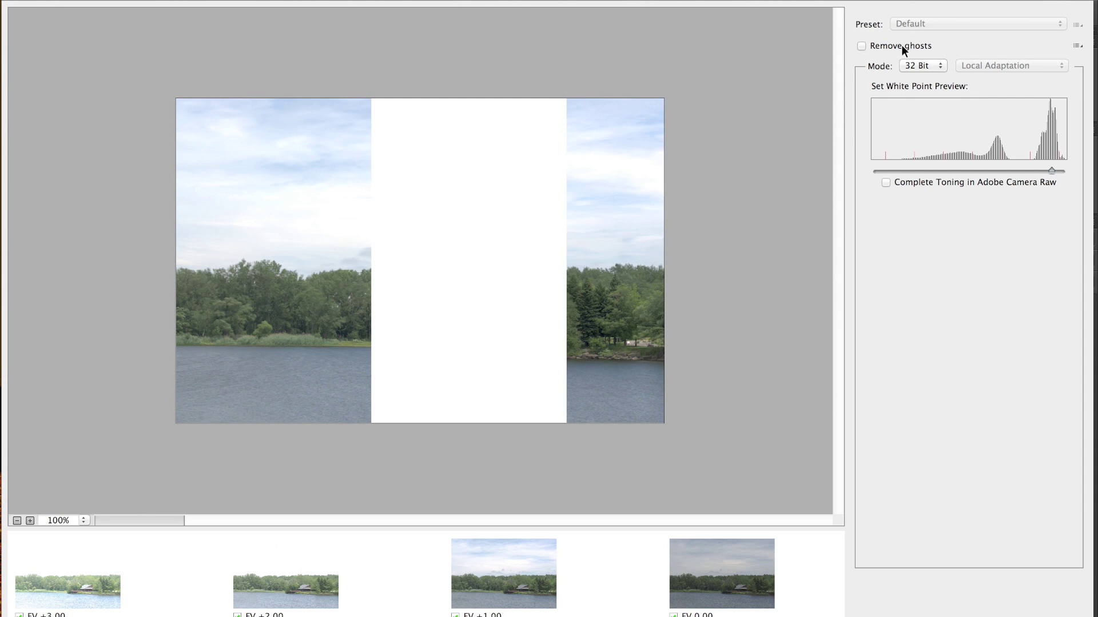
# Try 16 Bit mode with the Scott5 preset, then return the HDR merge to 32 Bit.
pyautogui.click(924, 65)
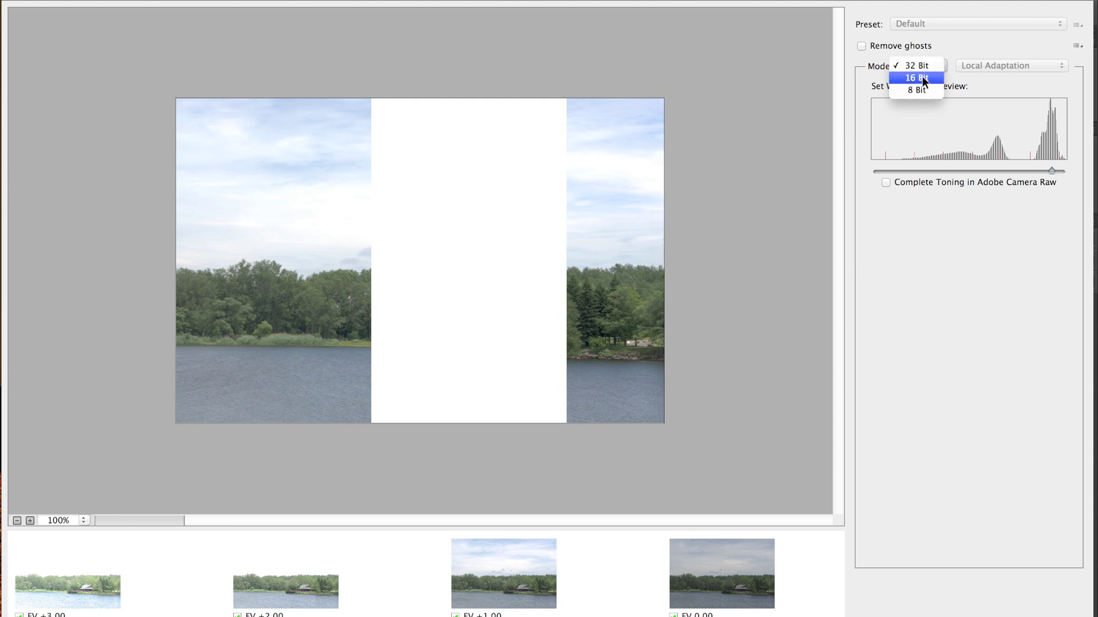
pyautogui.click(921, 78)
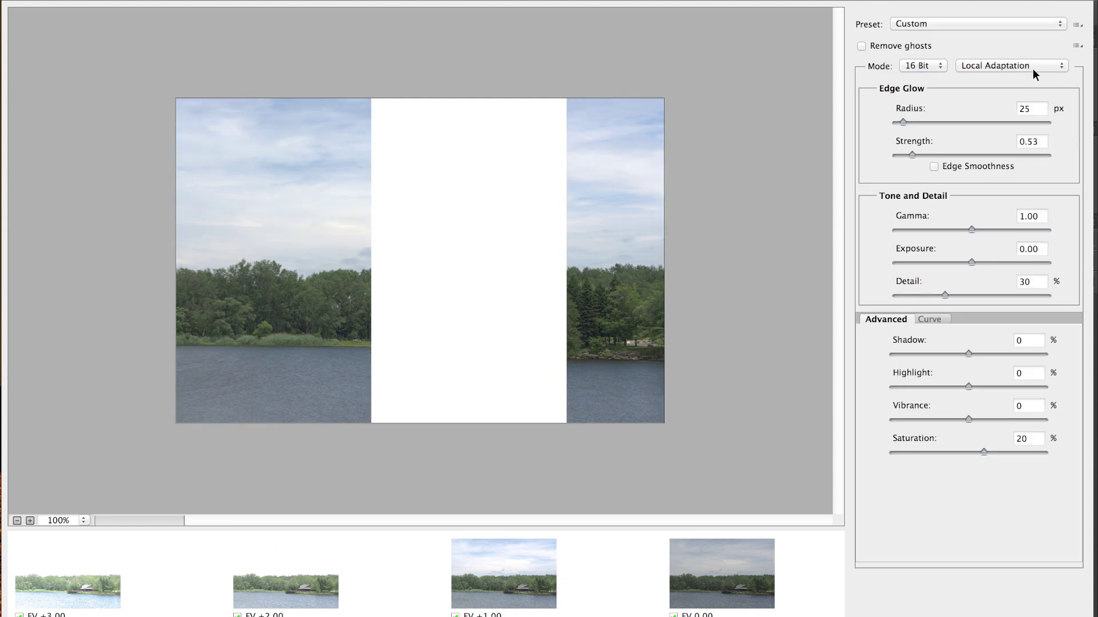
pyautogui.click(1035, 23)
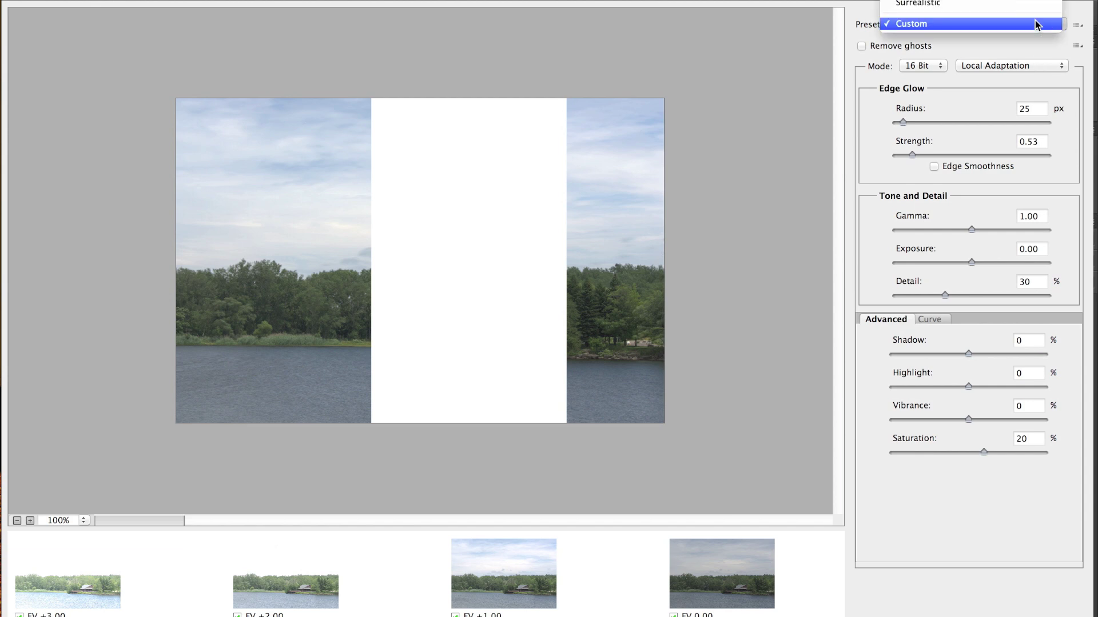
pyautogui.scroll(5, 972, 57)
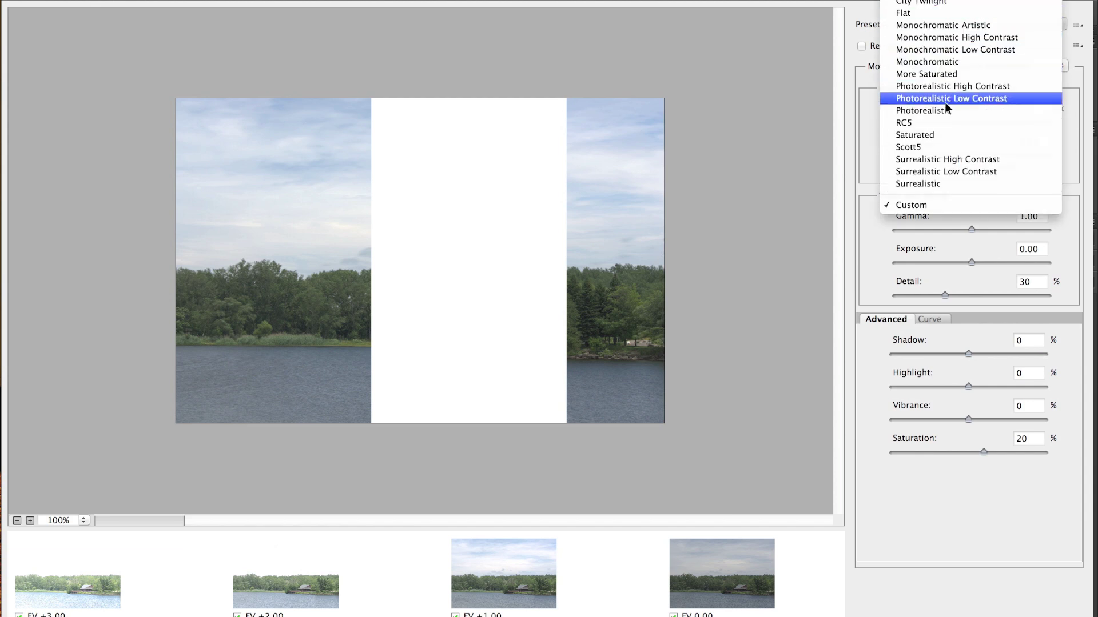
pyautogui.click(938, 144)
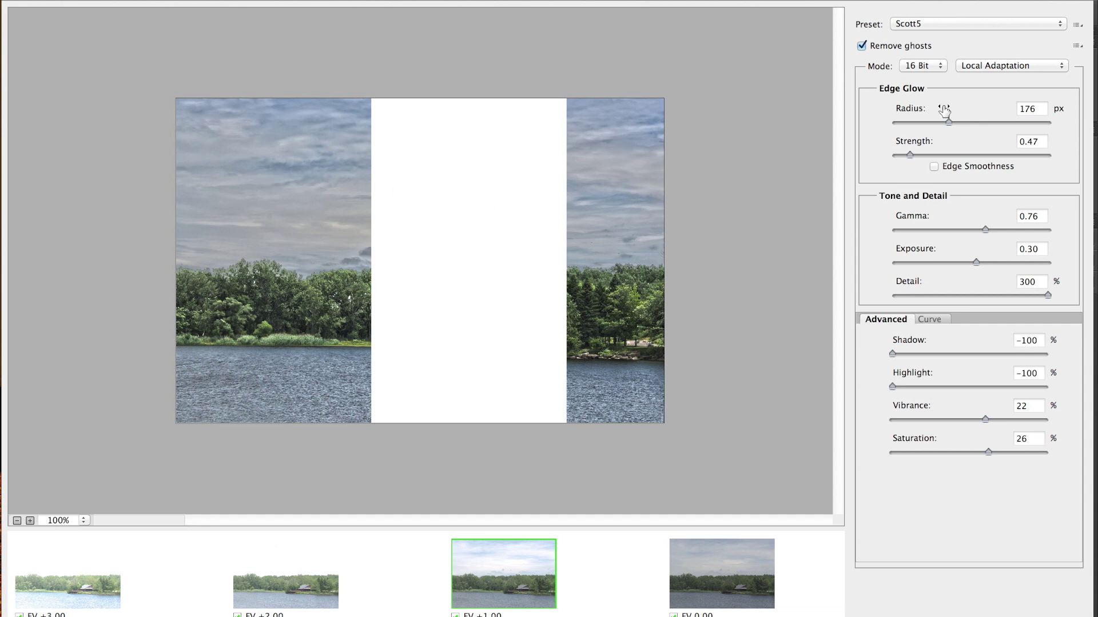
pyautogui.click(931, 67)
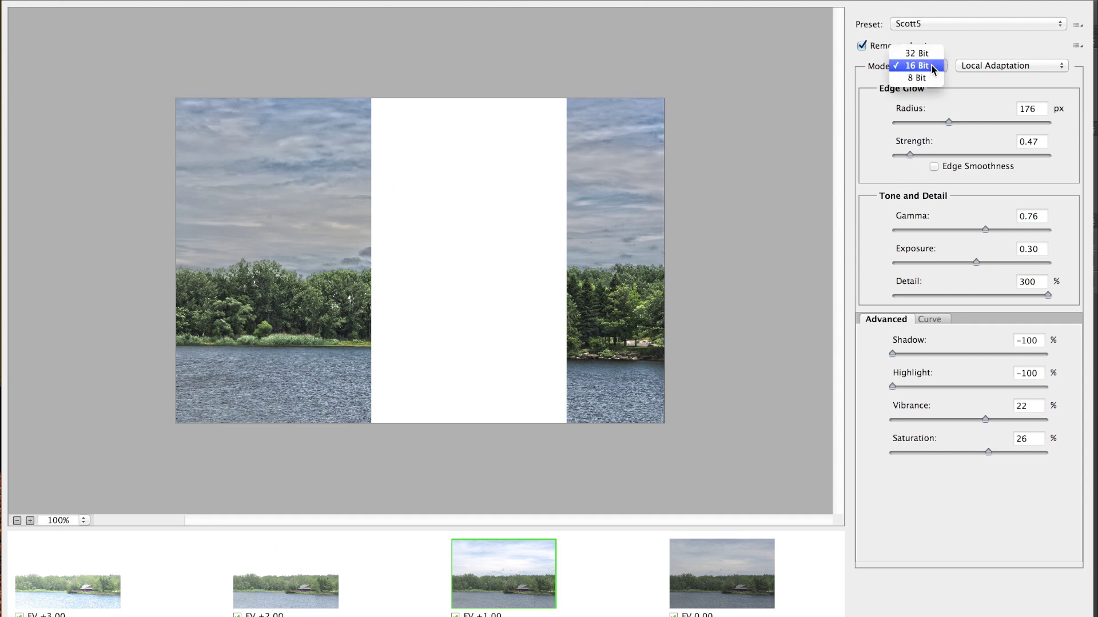
pyautogui.click(930, 54)
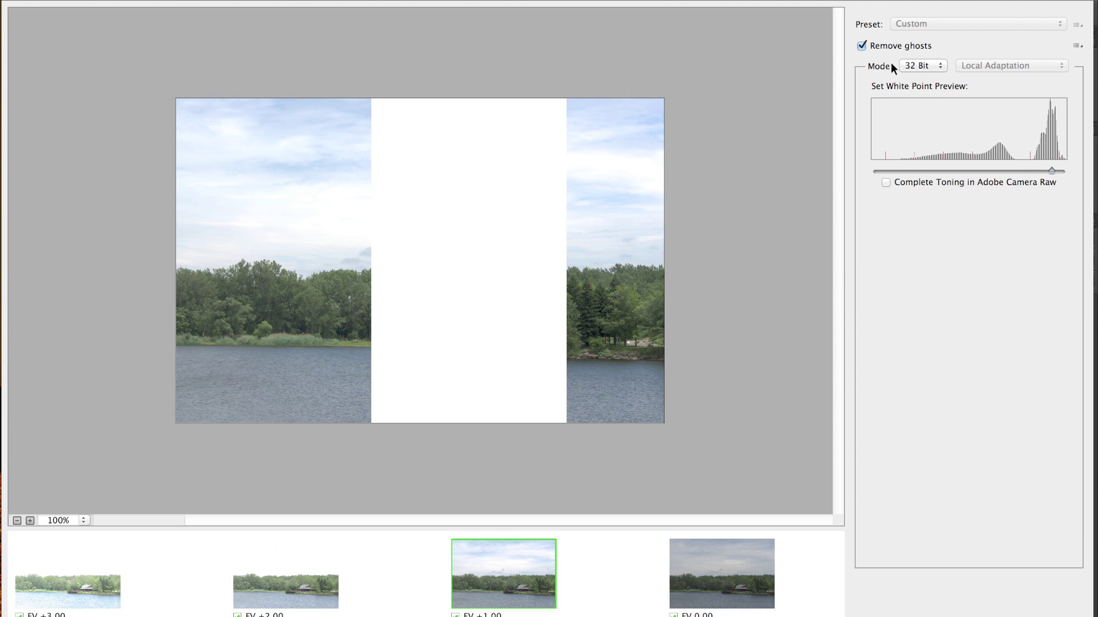
# Test the white point preview slider, leave it at maximum, and create the 32-bit HDR document.
pyautogui.click(861, 45)
pyautogui.moveTo(1051, 168)
pyautogui.mouseDown()
pyautogui.moveTo(1011, 169)
pyautogui.moveTo(1062, 170)
pyautogui.moveTo(924, 177)
pyautogui.moveTo(960, 165)
pyautogui.moveTo(1062, 169)
pyautogui.mouseUp()
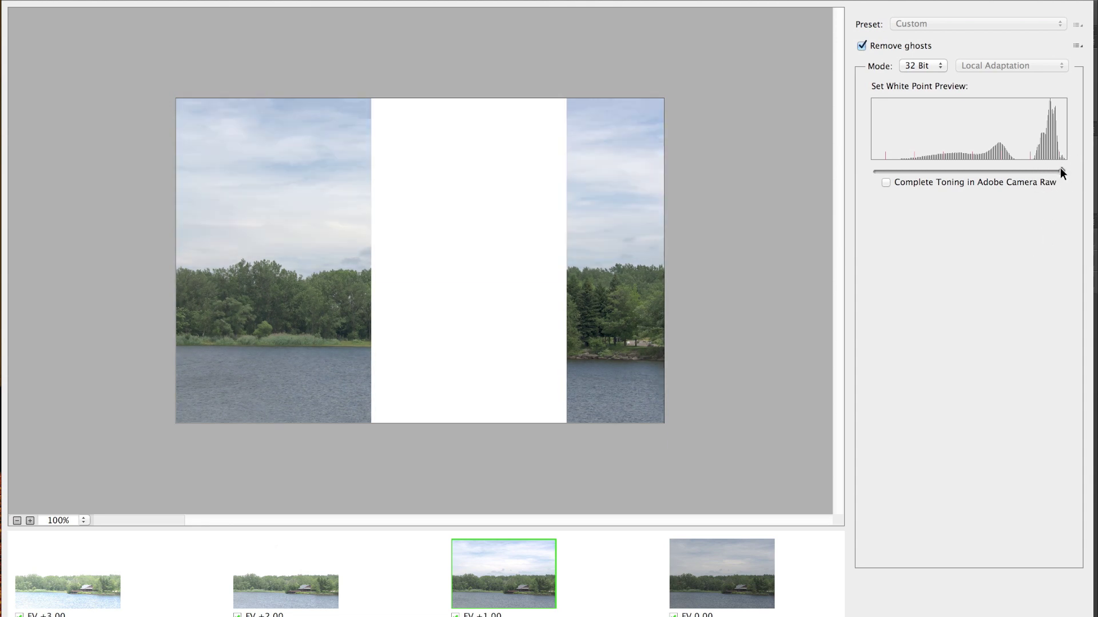
pyautogui.moveTo(1060, 169)
pyautogui.mouseDown()
pyautogui.moveTo(1014, 169)
pyautogui.moveTo(1068, 173)
pyautogui.mouseUp()
pyautogui.press('Return')
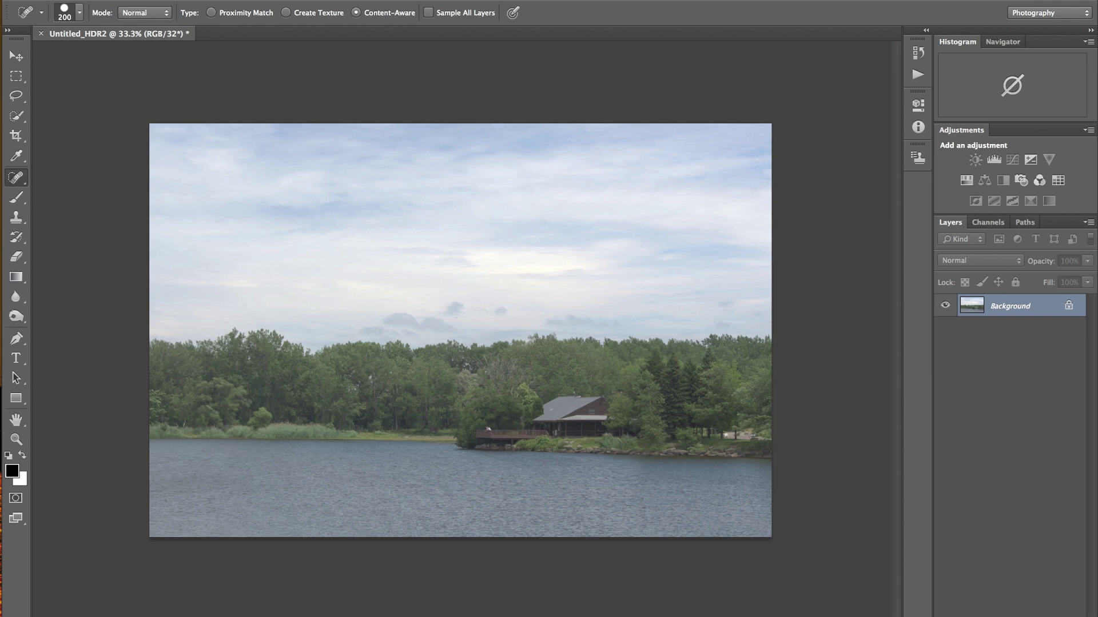
# Quit Photoshop and save the HDR so it returns to Lightroom as _DSC4074-Edit-2.tif.
pyautogui.click(63, 1)
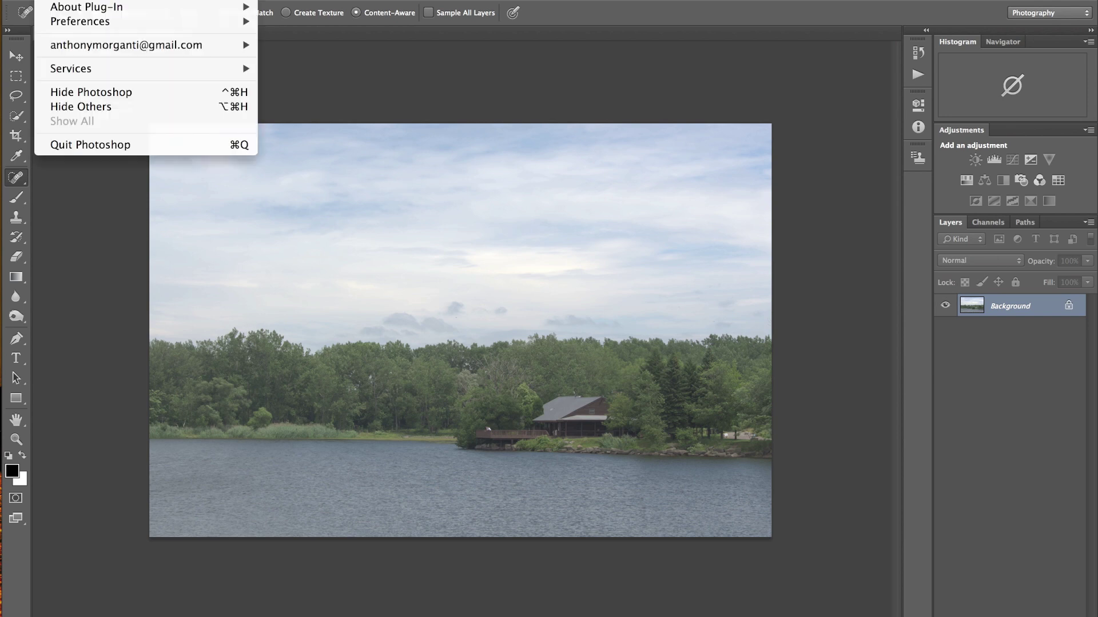
pyautogui.click(93, 145)
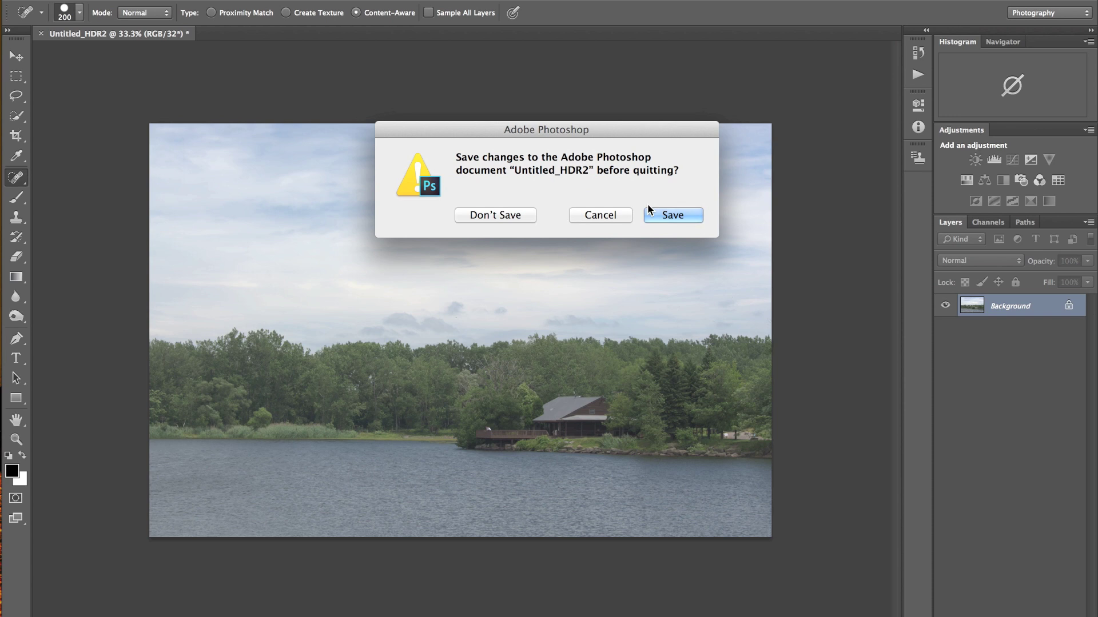
pyautogui.click(677, 215)
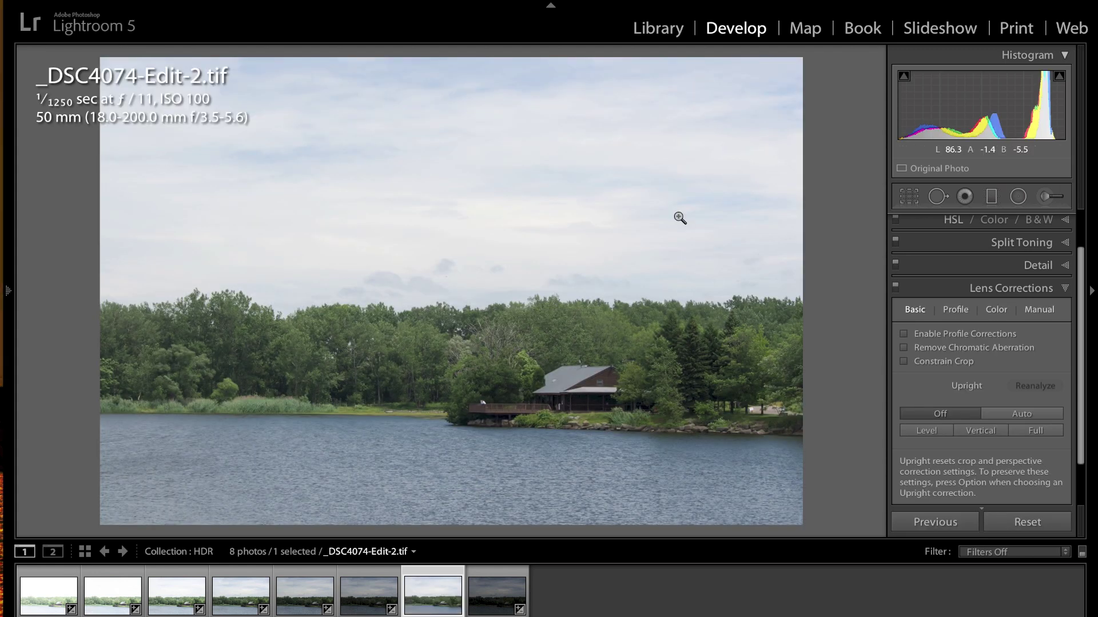
# Show the HDR TIFF's Basic panel and sweep Exposure from +10 down to −0.80.
pyautogui.scroll(2, 1048, 228)
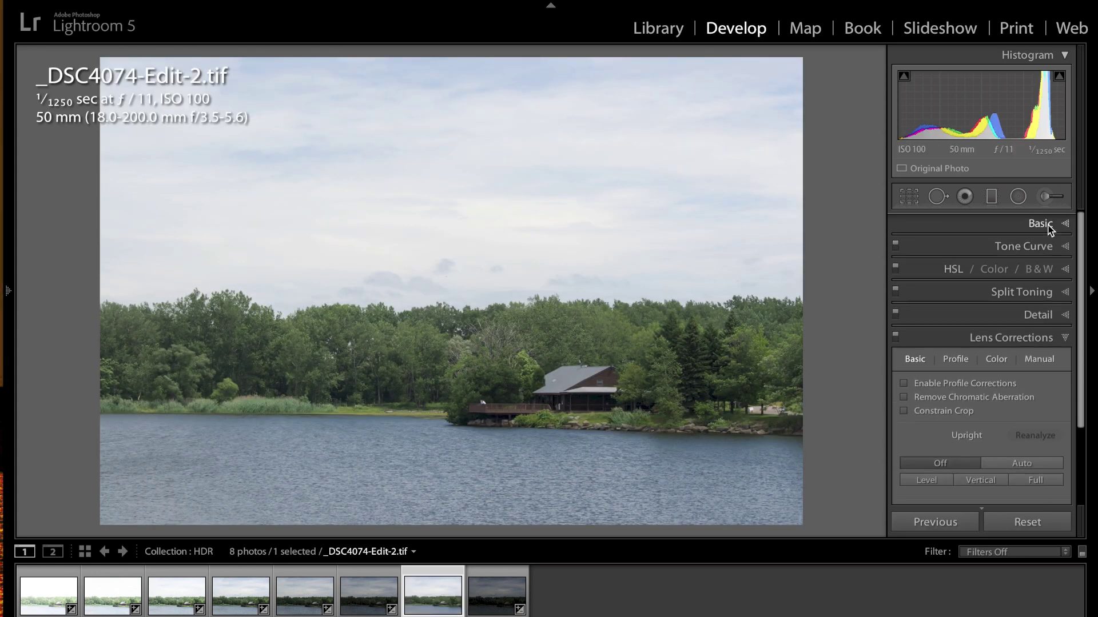
pyautogui.click(1067, 222)
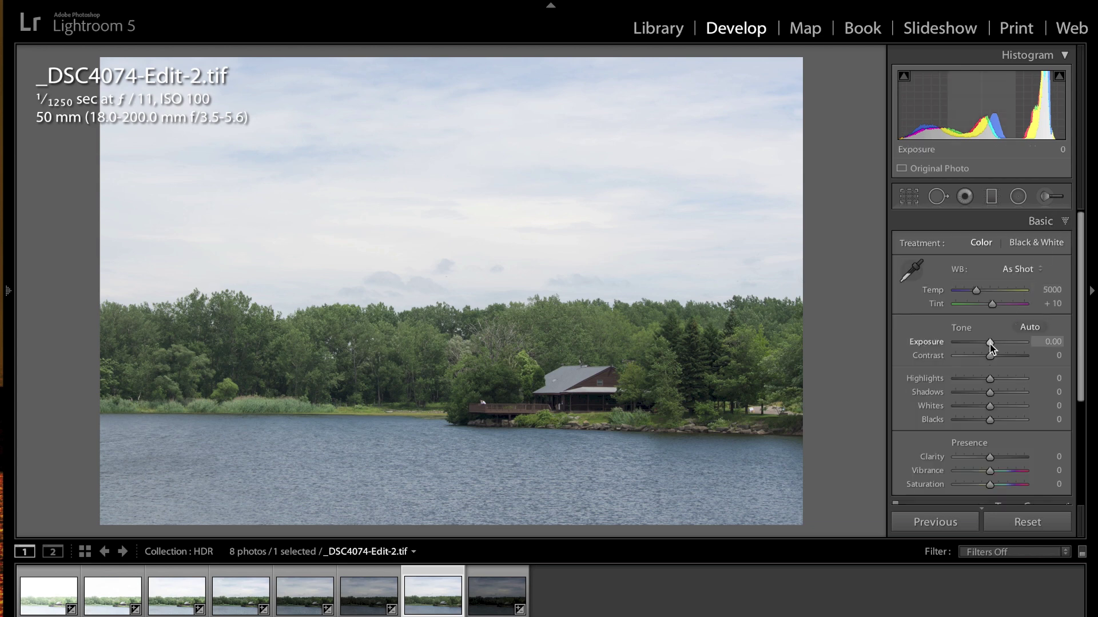
pyautogui.moveTo(991, 343); pyautogui.dragTo(1039, 348)
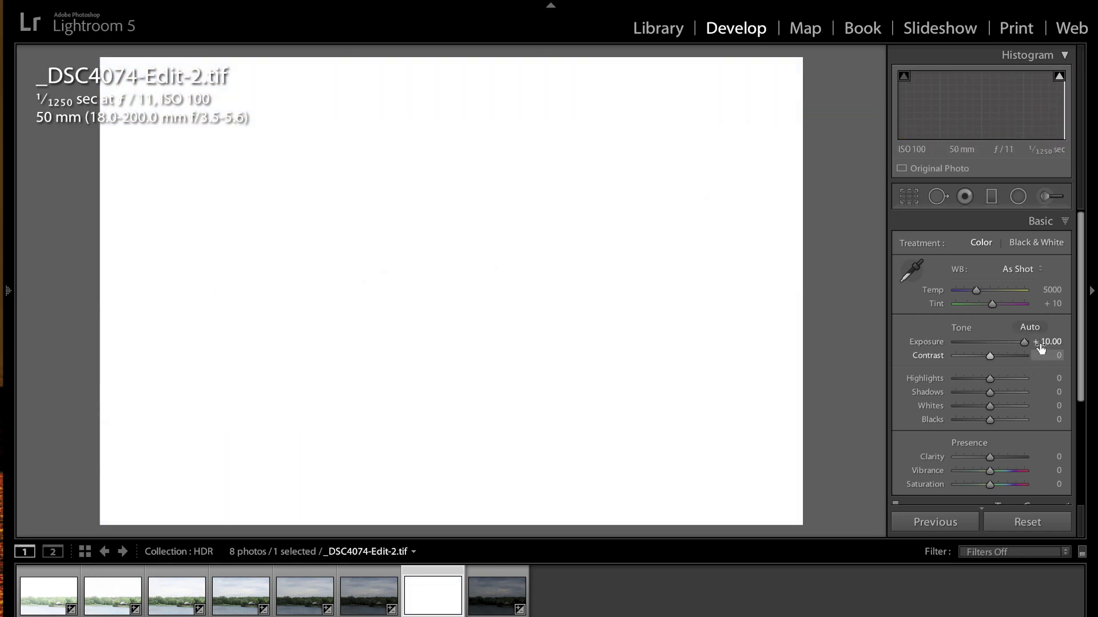
pyautogui.moveTo(1025, 345); pyautogui.dragTo(990, 343)
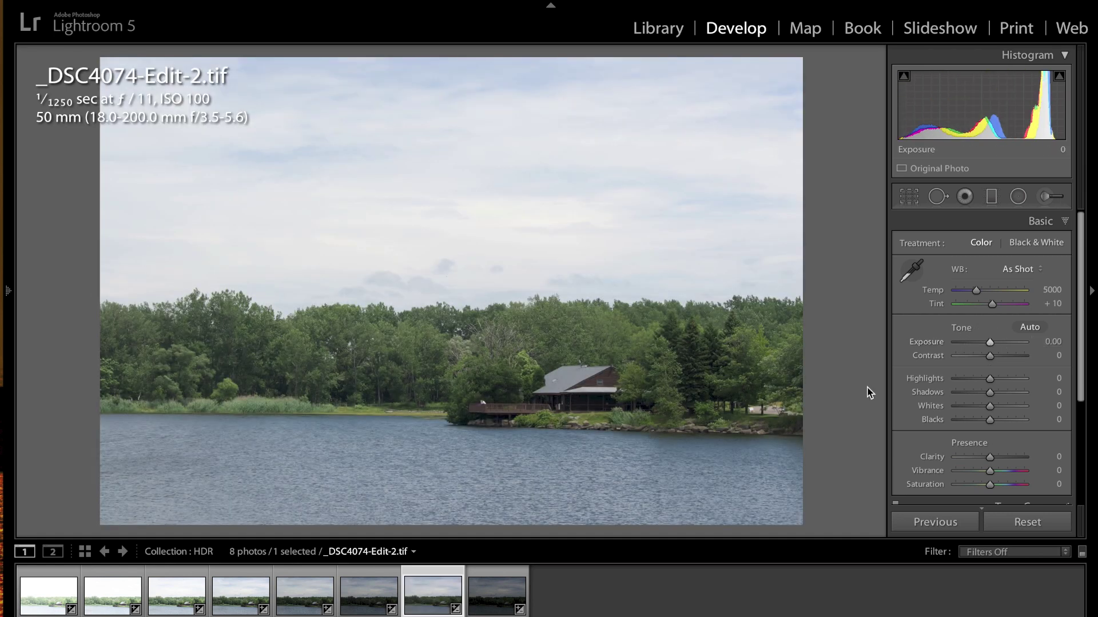
# Test the Exposure range on the single raw frame _DSC4078.NEF, returning it near zero.
pyautogui.click(305, 595)
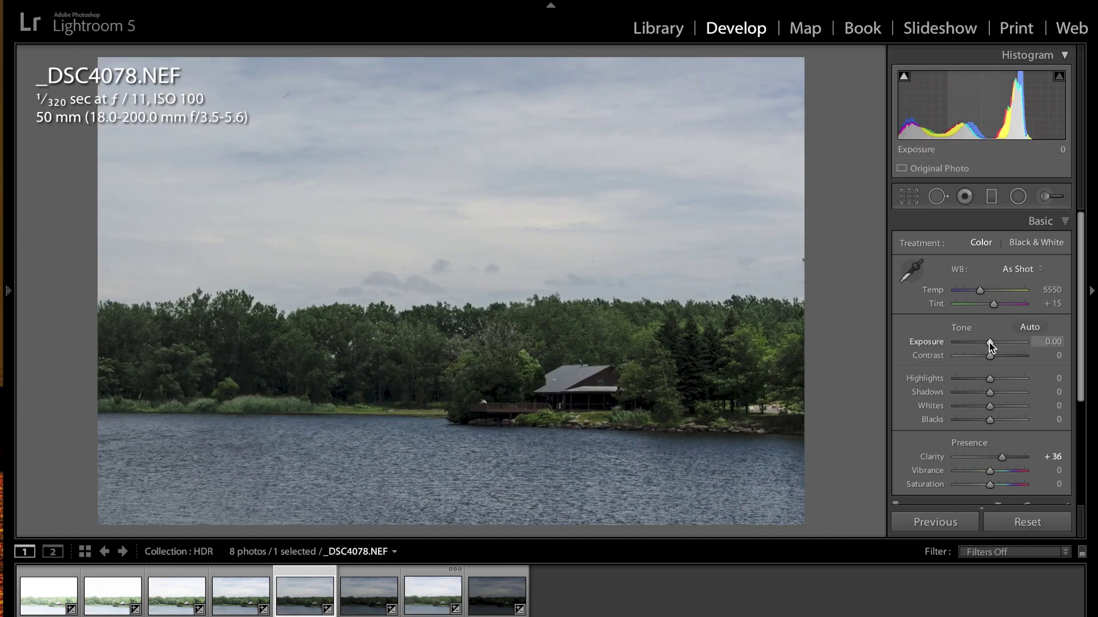
pyautogui.moveTo(989, 342); pyautogui.dragTo(1035, 341)
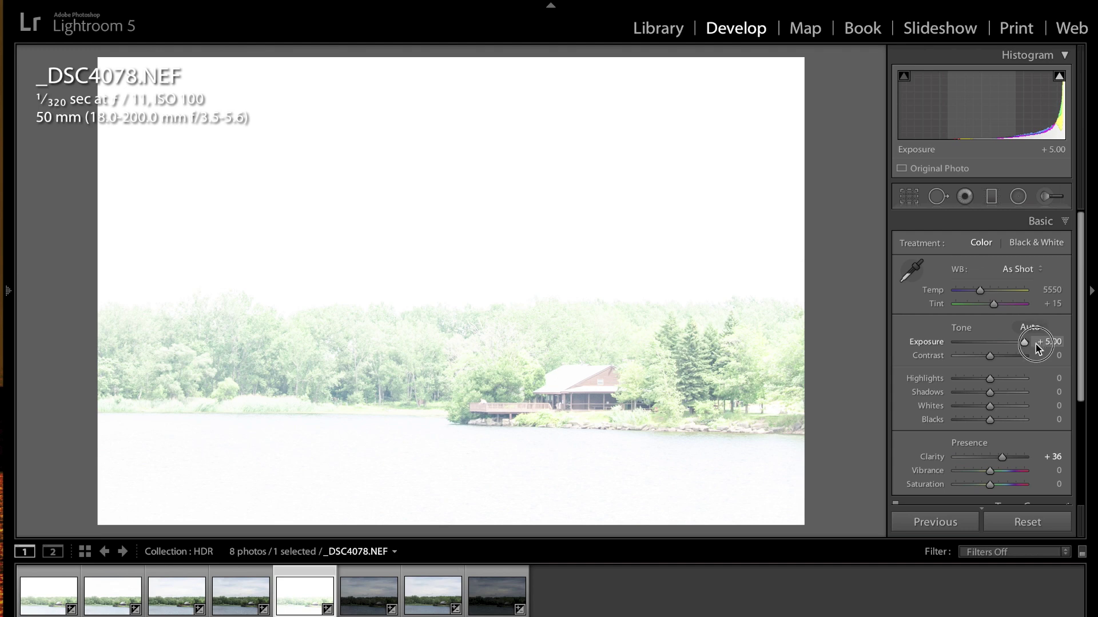
pyautogui.moveTo(1035, 345); pyautogui.dragTo(989, 345)
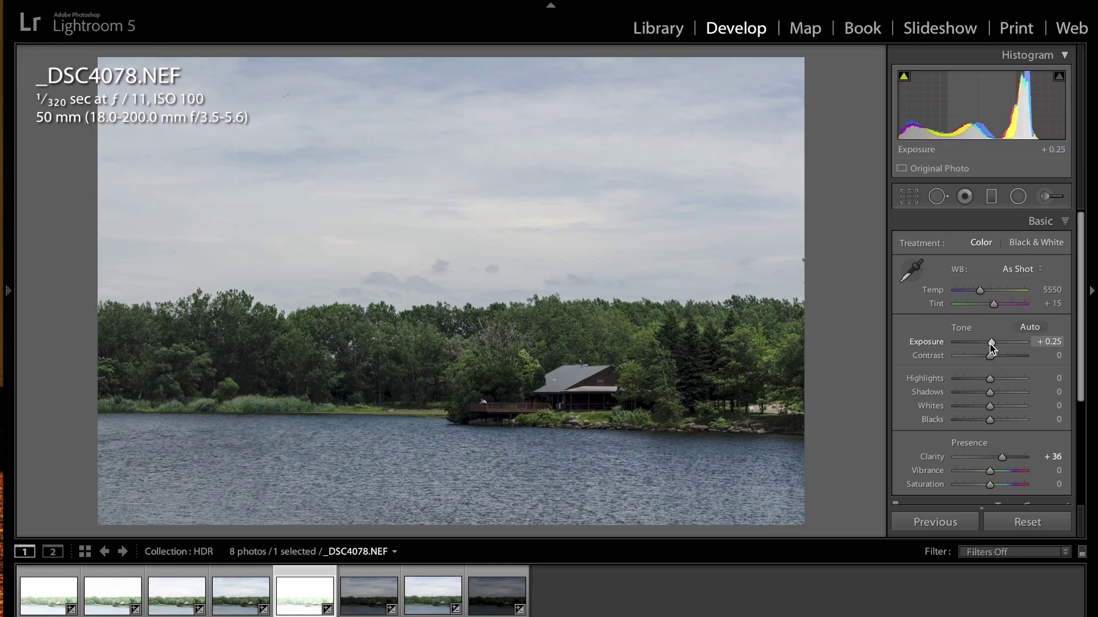
# Back on the HDR TIFF, push Exposure up, reset it to 0.00, and cycle the info overlay.
pyautogui.click(426, 601)
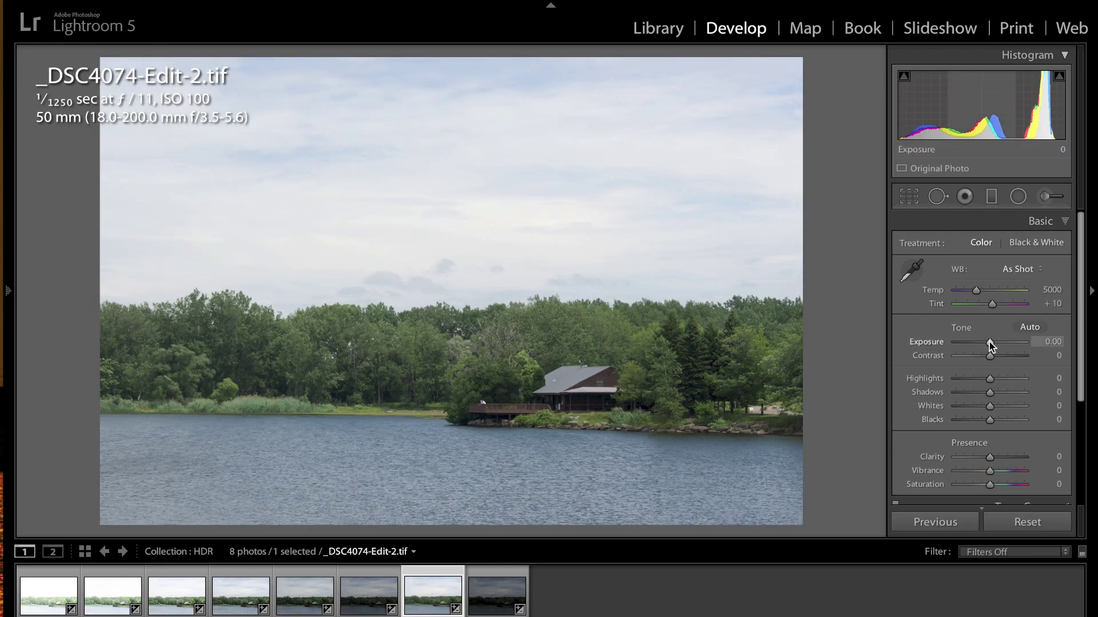
pyautogui.moveTo(989, 342)
pyautogui.mouseDown()
pyautogui.moveTo(1037, 341)
pyautogui.moveTo(992, 342)
pyautogui.mouseUp()
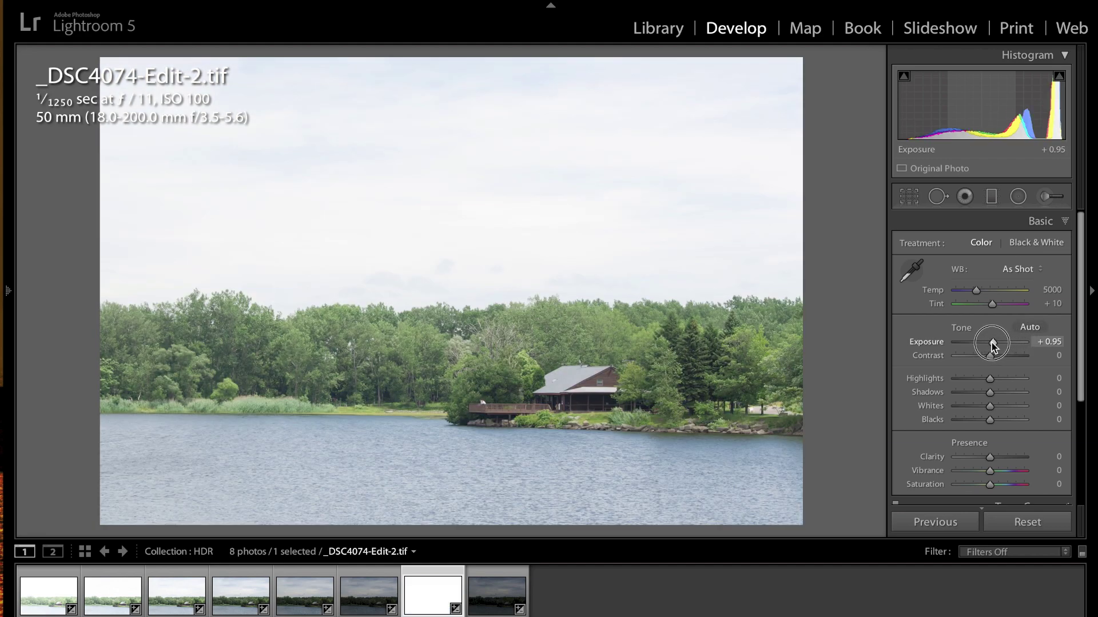
pyautogui.doubleClick(991, 341)
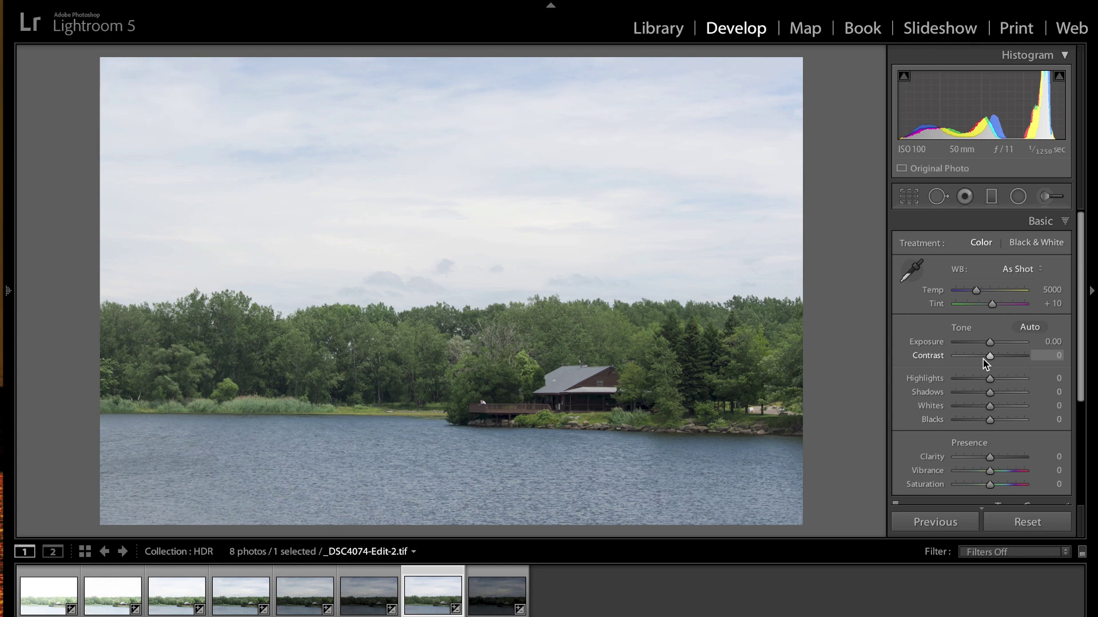
pyautogui.press('i')
pyautogui.press('i')
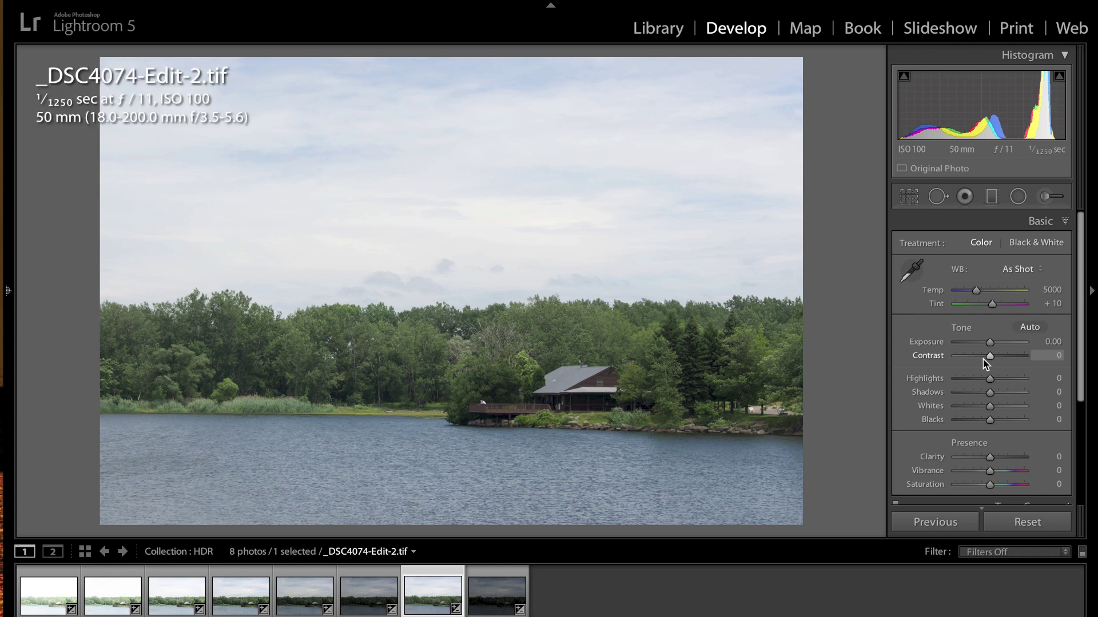
pyautogui.press('i')
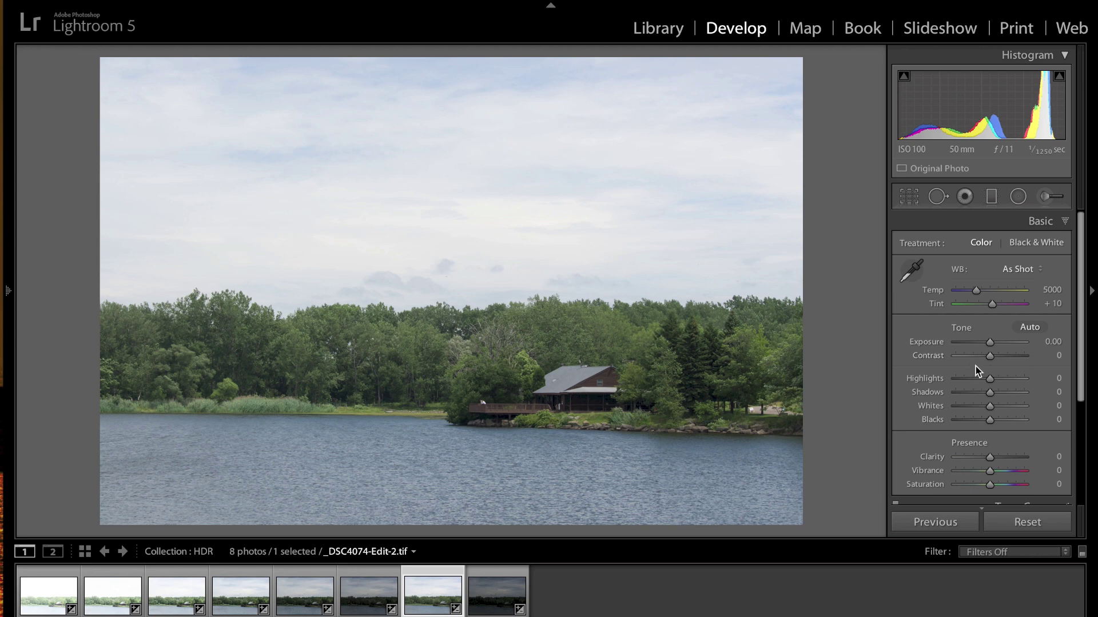
# Pull Highlights to −100 and lift Shadows to +100, settling them at +57.
pyautogui.moveTo(991, 383); pyautogui.dragTo(946, 383)
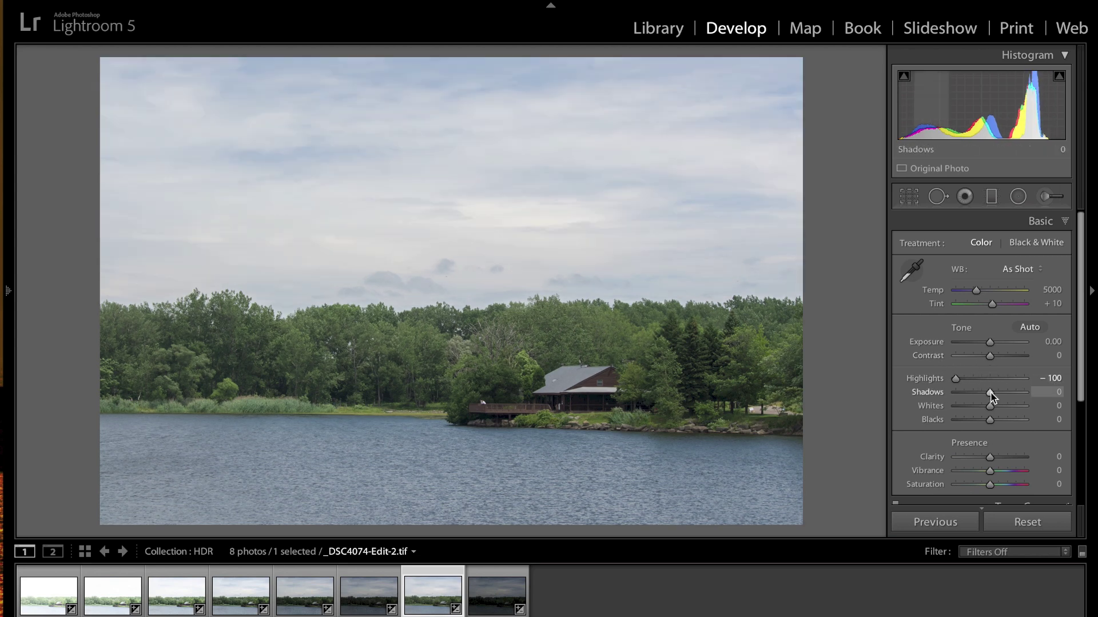
pyautogui.moveTo(991, 394); pyautogui.dragTo(1044, 392)
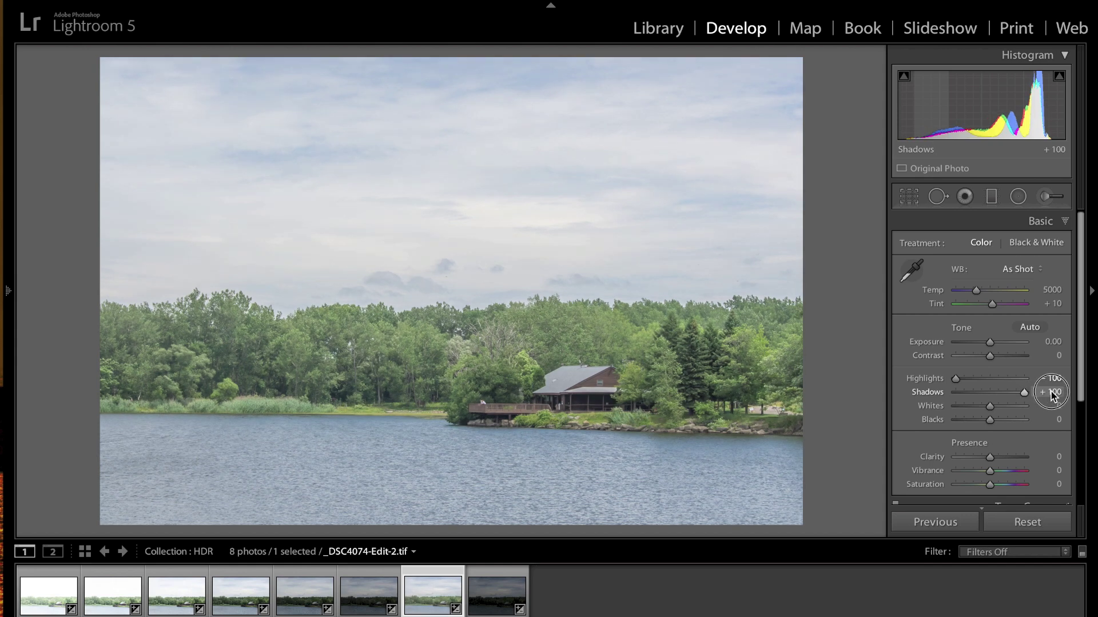
pyautogui.moveTo(1042, 393); pyautogui.dragTo(1009, 394)
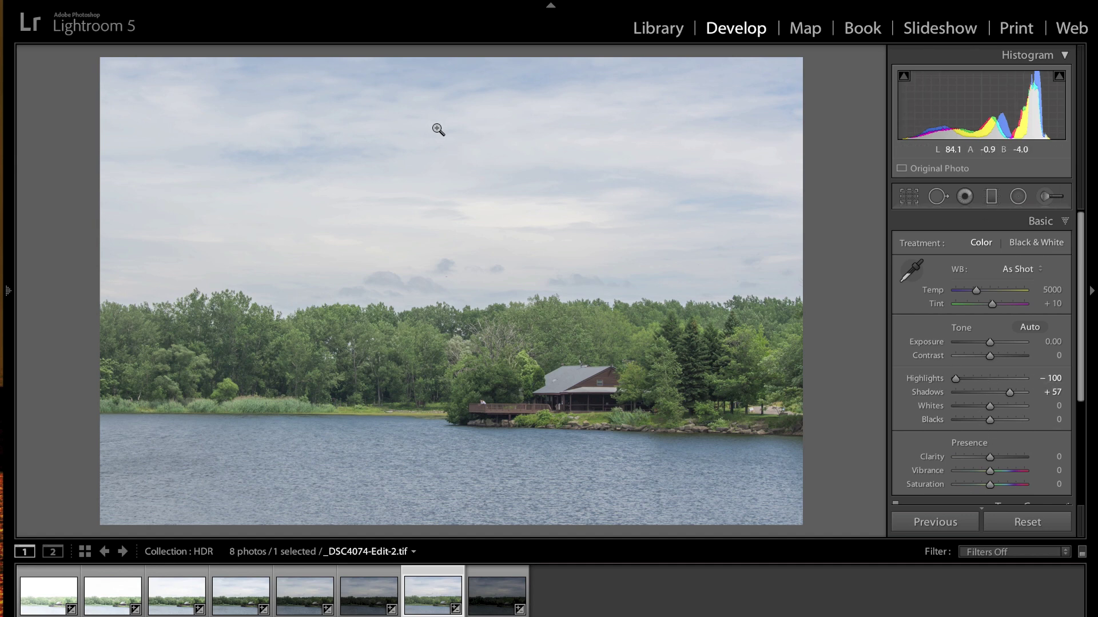
pyautogui.click(996, 196)
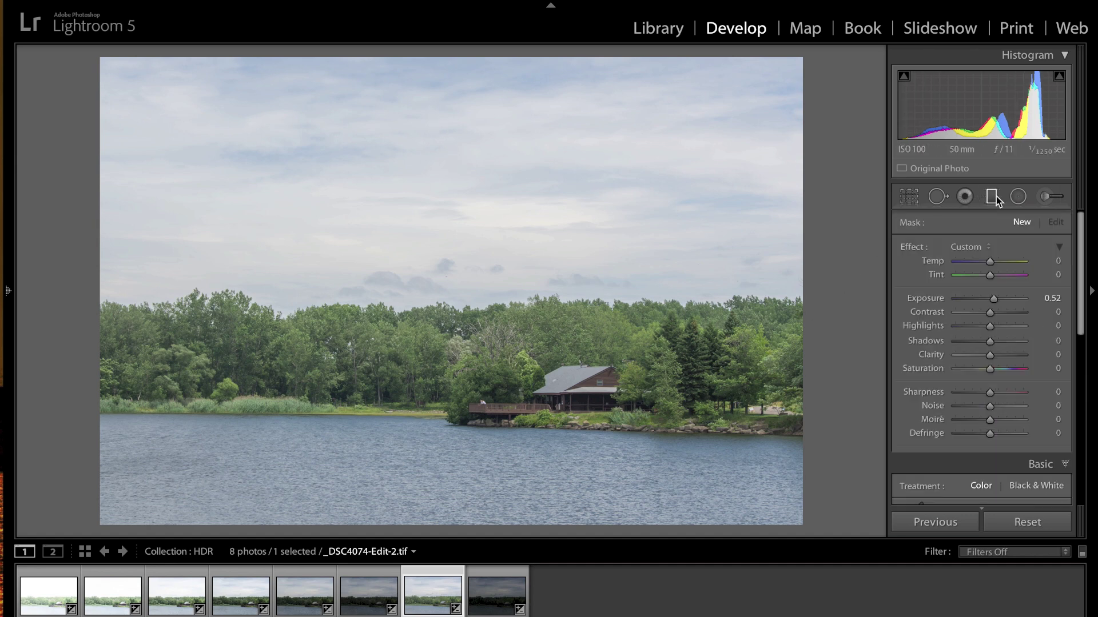
# Reset the graduated filter, set Exposure −0.82, and draw a level gradient from sky to shoreline.
pyautogui.doubleClick(911, 248)
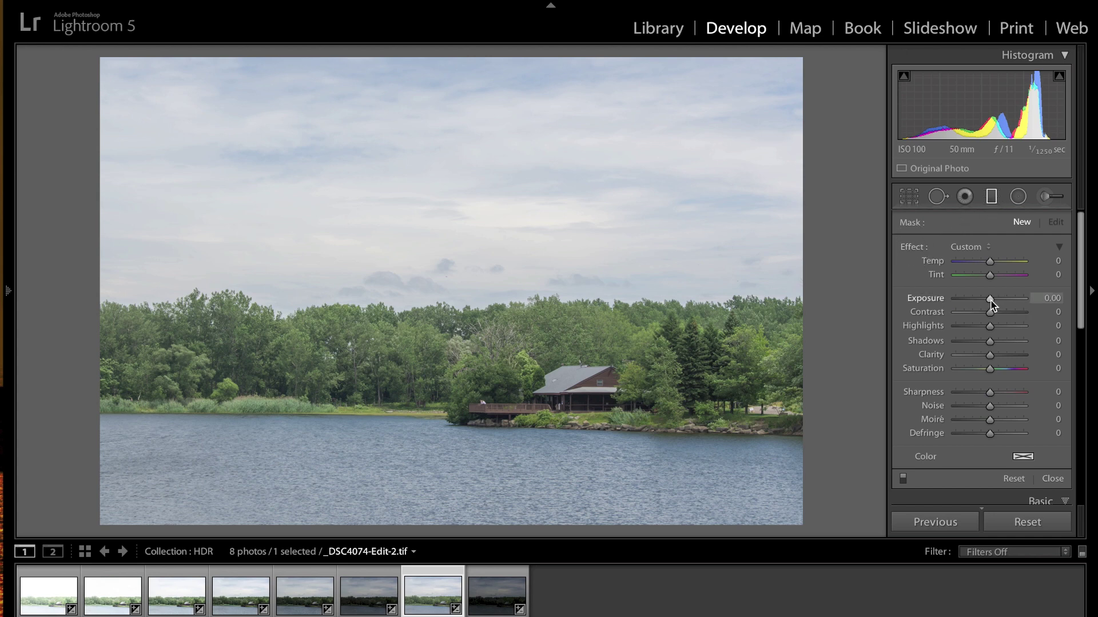
pyautogui.moveTo(991, 303); pyautogui.dragTo(983, 302)
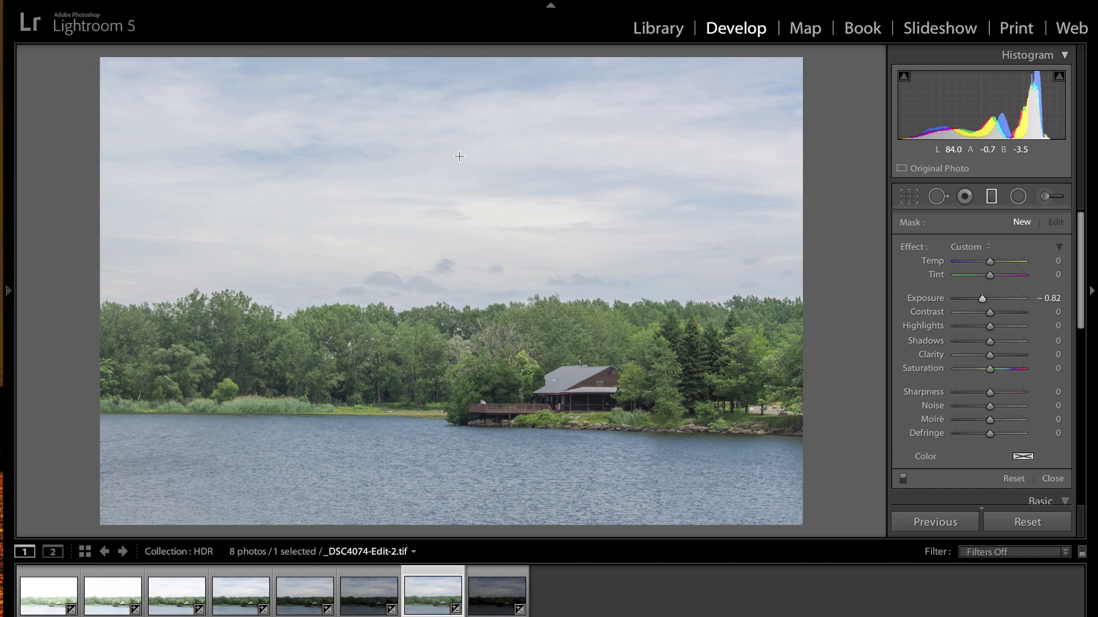
pyautogui.press('shift')
pyautogui.press('shift')
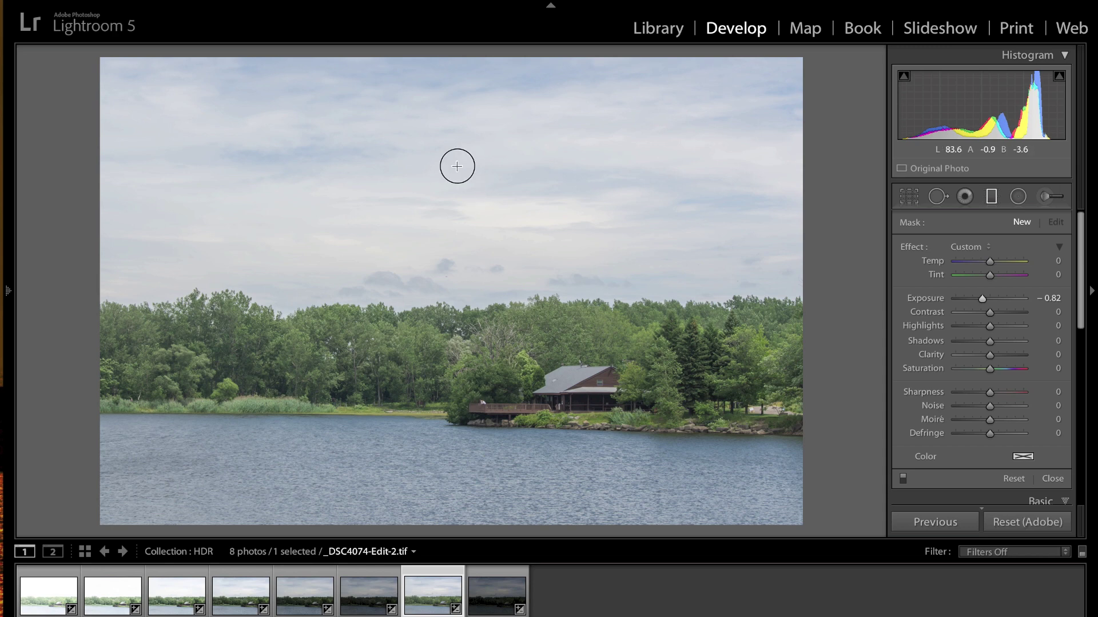
pyautogui.moveTo(454, 165); pyautogui.dragTo(420, 616)
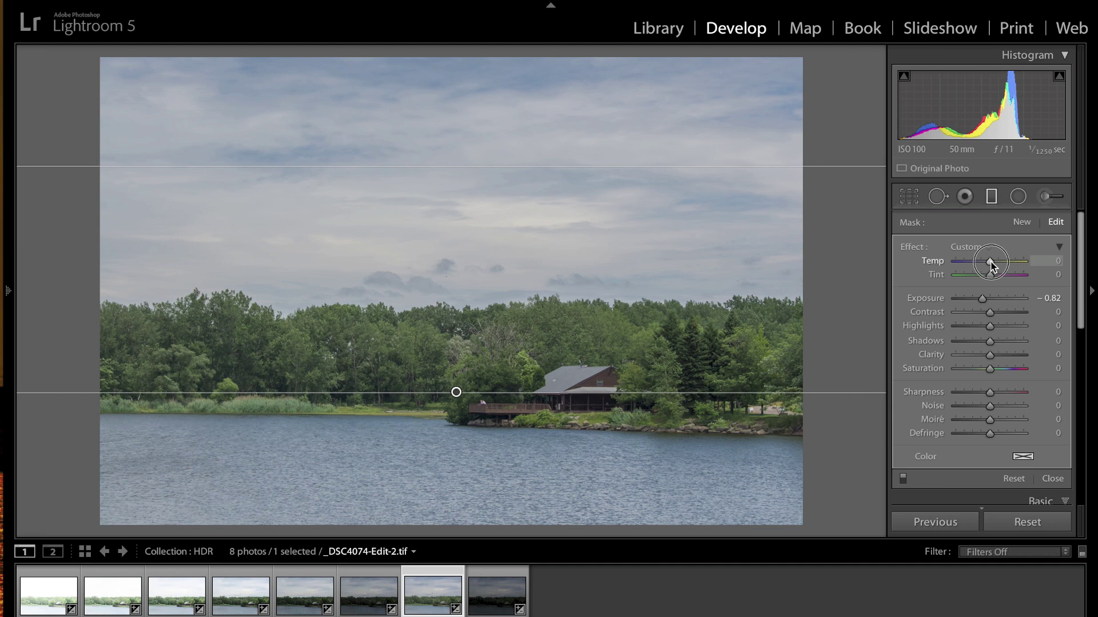
# Cool the filtered sky with Temp −18 and Tint +15.
pyautogui.moveTo(986, 262); pyautogui.dragTo(986, 262)
pyautogui.moveTo(984, 265); pyautogui.dragTo(984, 264)
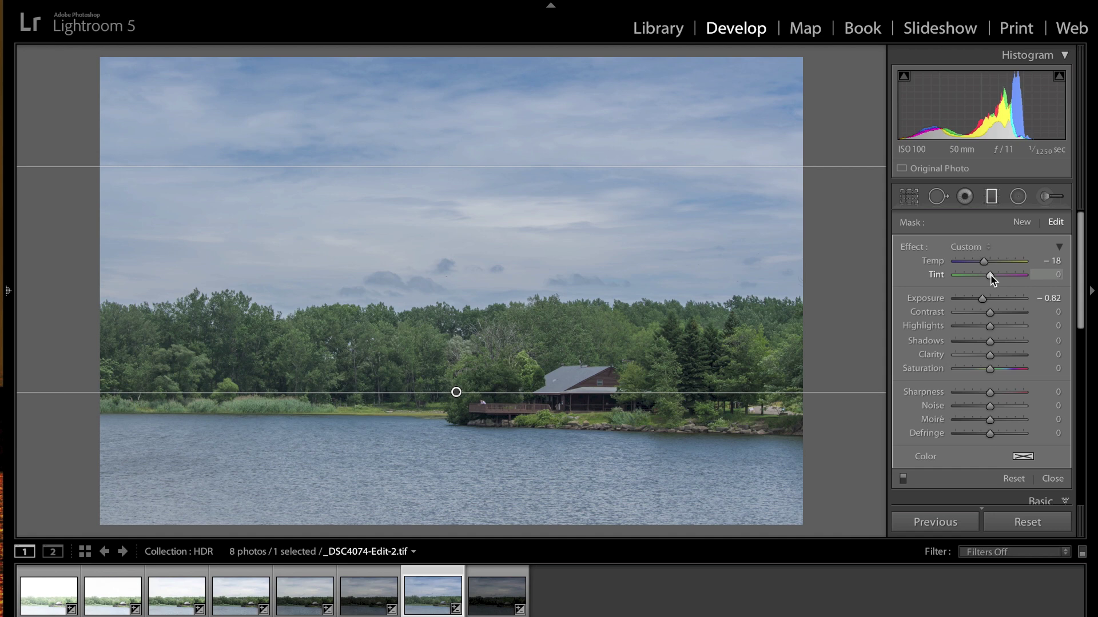
pyautogui.click(990, 277)
pyautogui.moveTo(990, 275); pyautogui.dragTo(994, 275)
pyautogui.moveTo(994, 276); pyautogui.dragTo(994, 276)
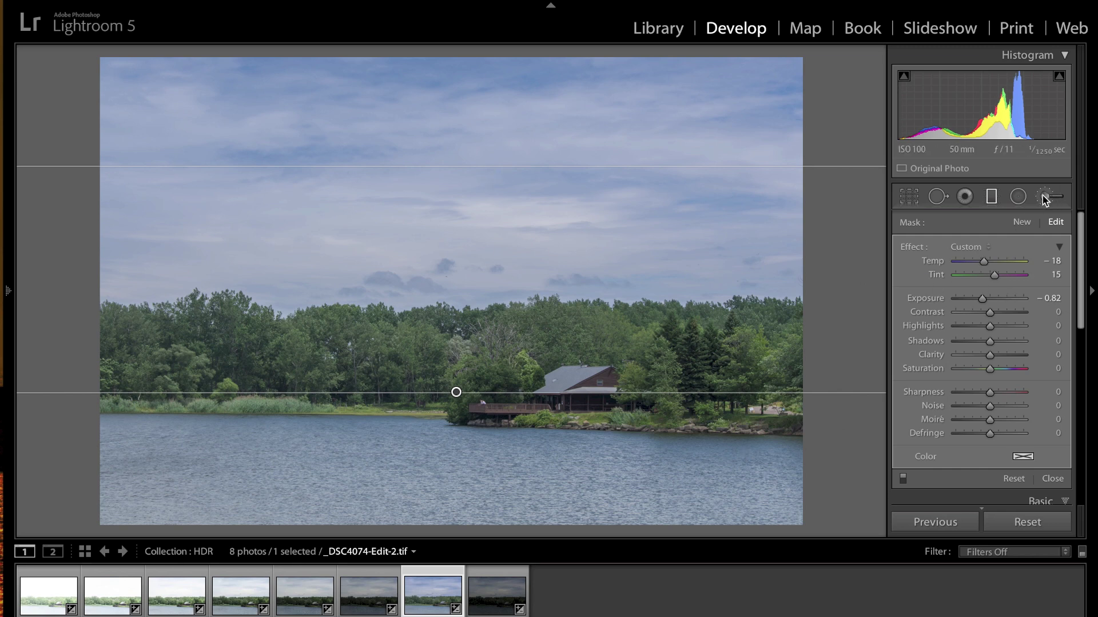
# Leave the graduated filter and raise Whites to +78 while watching the clipping preview.
pyautogui.click(993, 197)
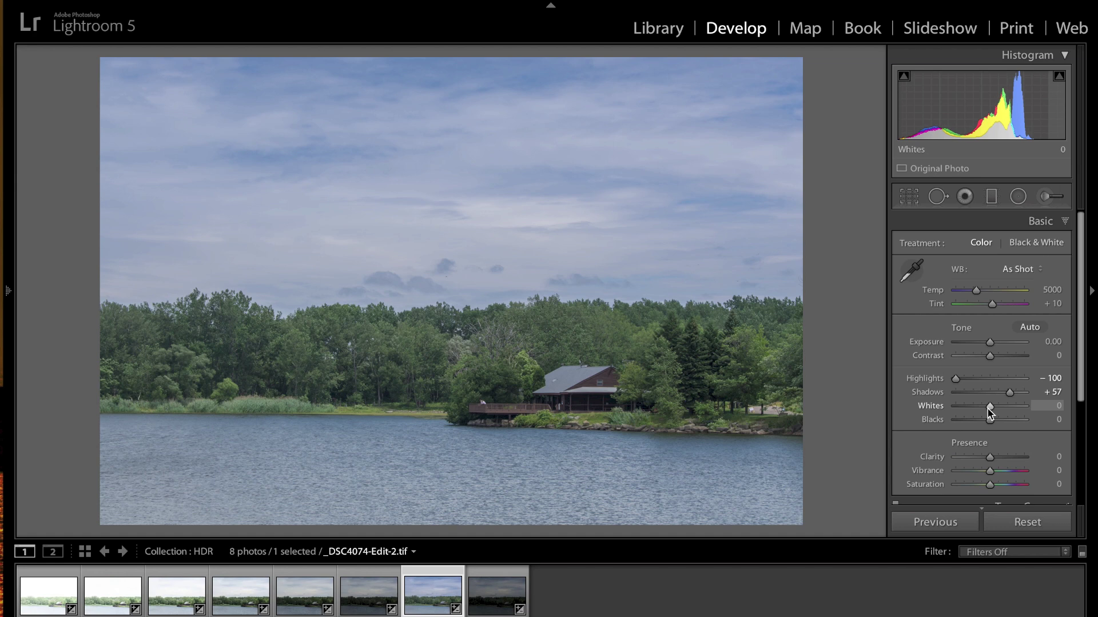
pyautogui.press('alt')
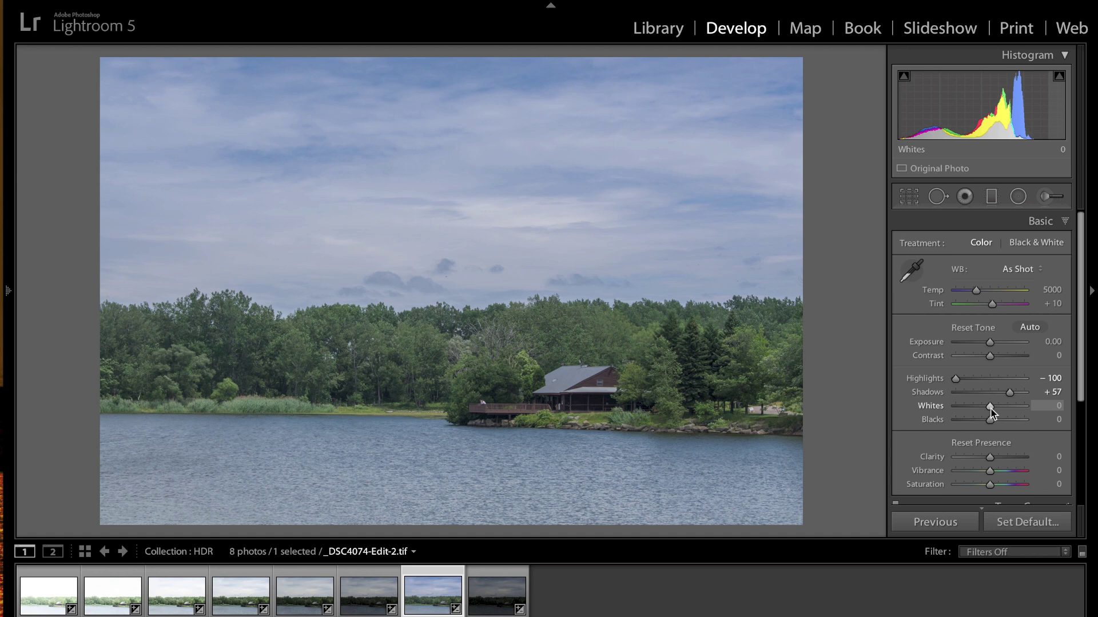
pyautogui.keyDown('alt'); pyautogui.click(991, 407); pyautogui.keyUp('alt')
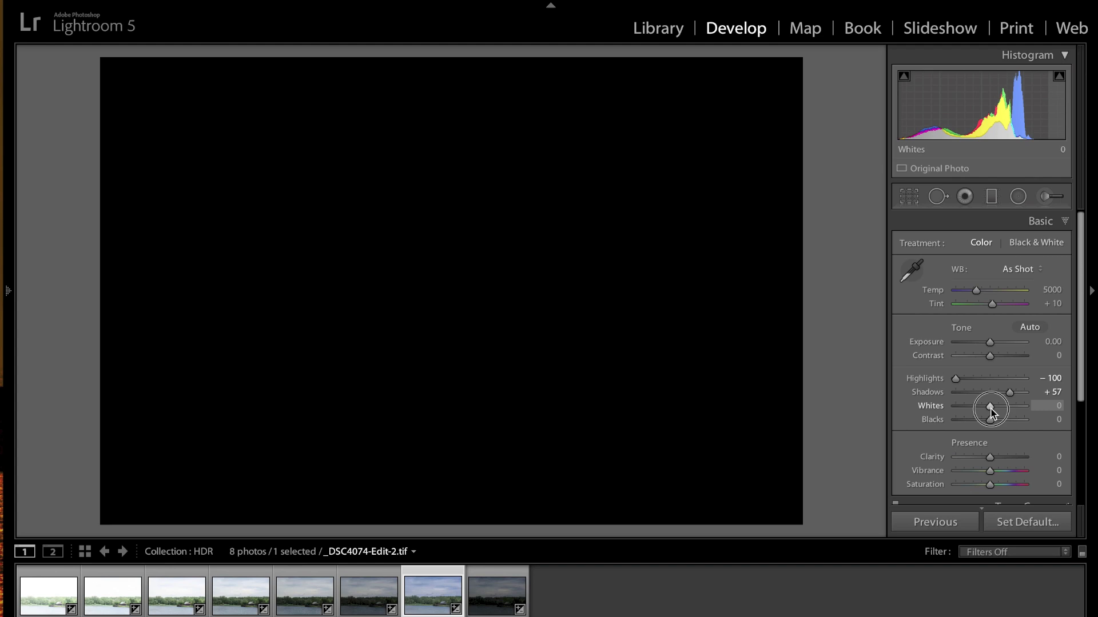
pyautogui.moveTo(990, 410); pyautogui.dragTo(1017, 406)
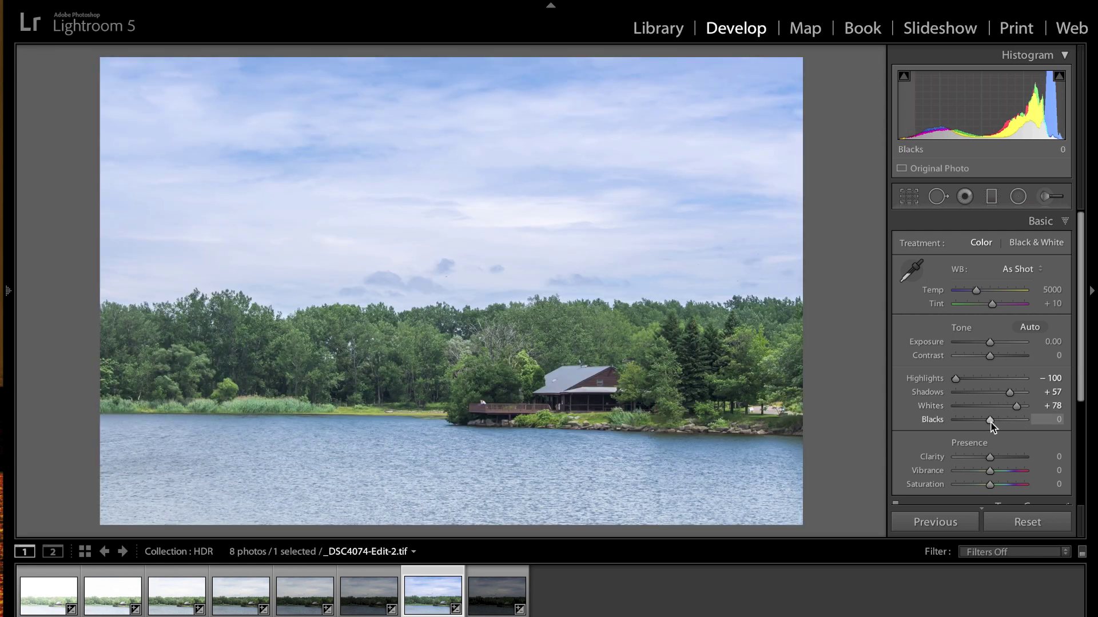
pyautogui.press('alt')
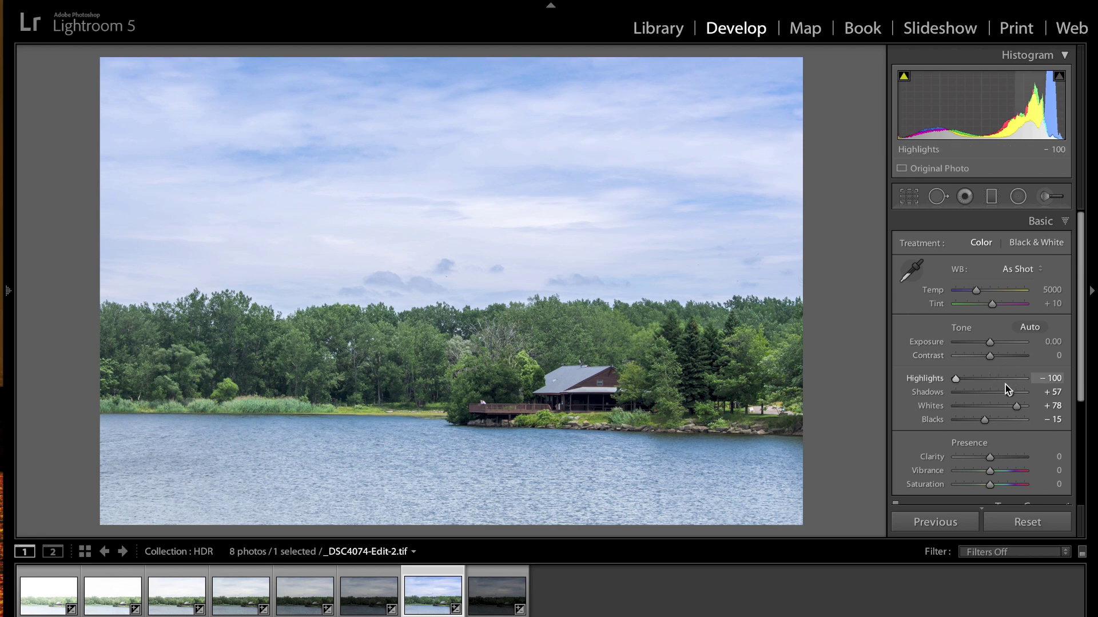
# Set Shadows +81, Clarity +47 and Contrast +28, then compare Before/After with backslash.
pyautogui.moveTo(1010, 393); pyautogui.dragTo(1017, 393)
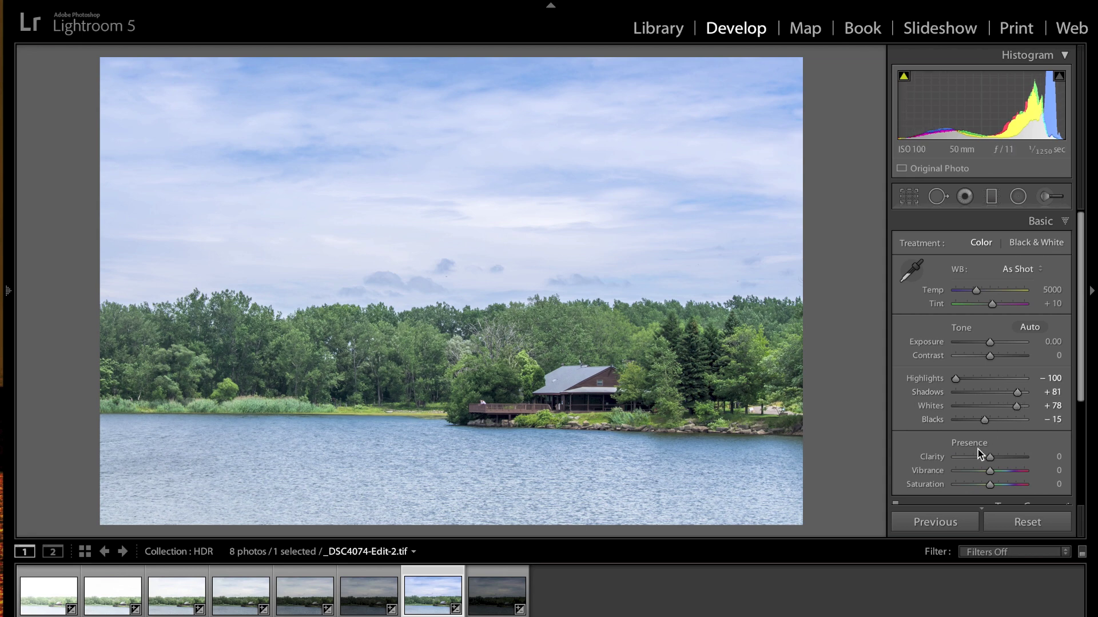
pyautogui.moveTo(991, 459)
pyautogui.mouseDown()
pyautogui.moveTo(1006, 458)
pyautogui.moveTo(1000, 472)
pyautogui.mouseUp()
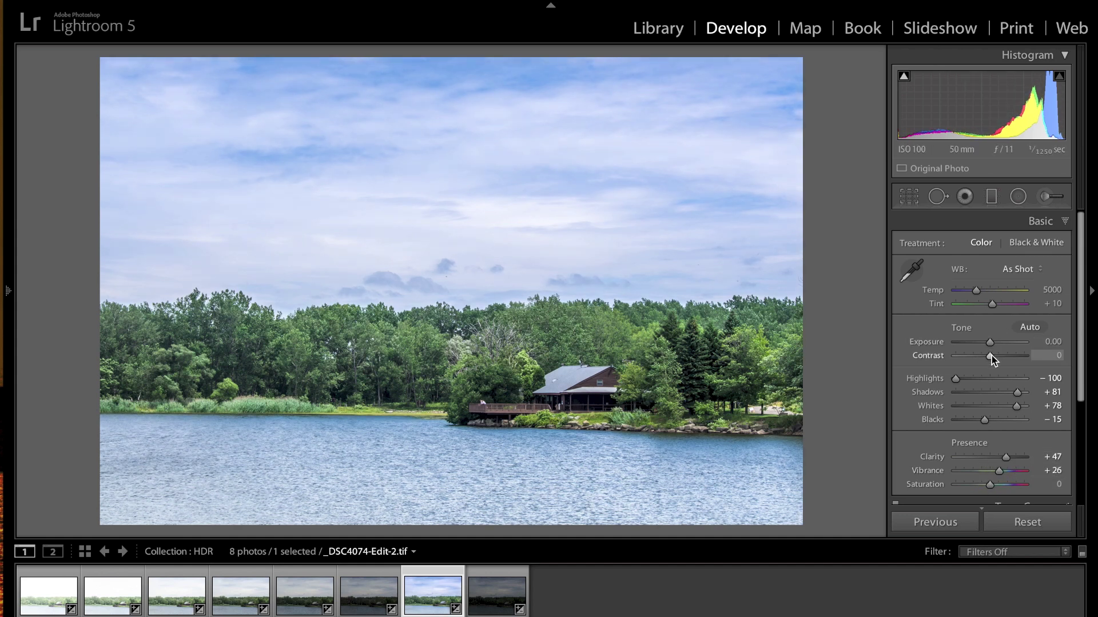
pyautogui.moveTo(991, 356); pyautogui.dragTo(1000, 356)
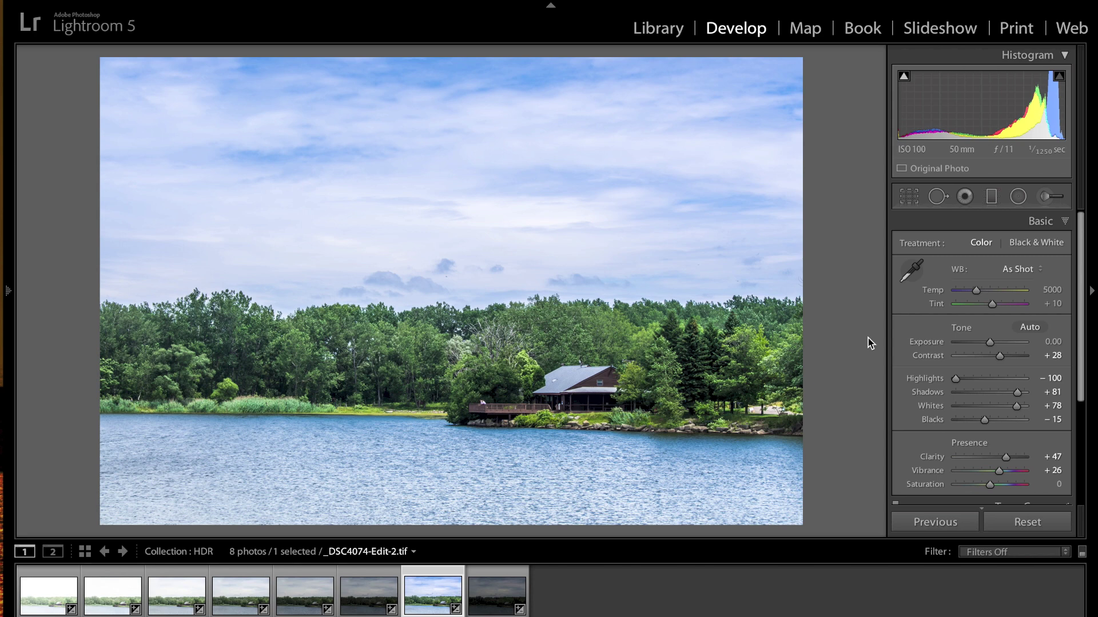
pyautogui.press('\\')
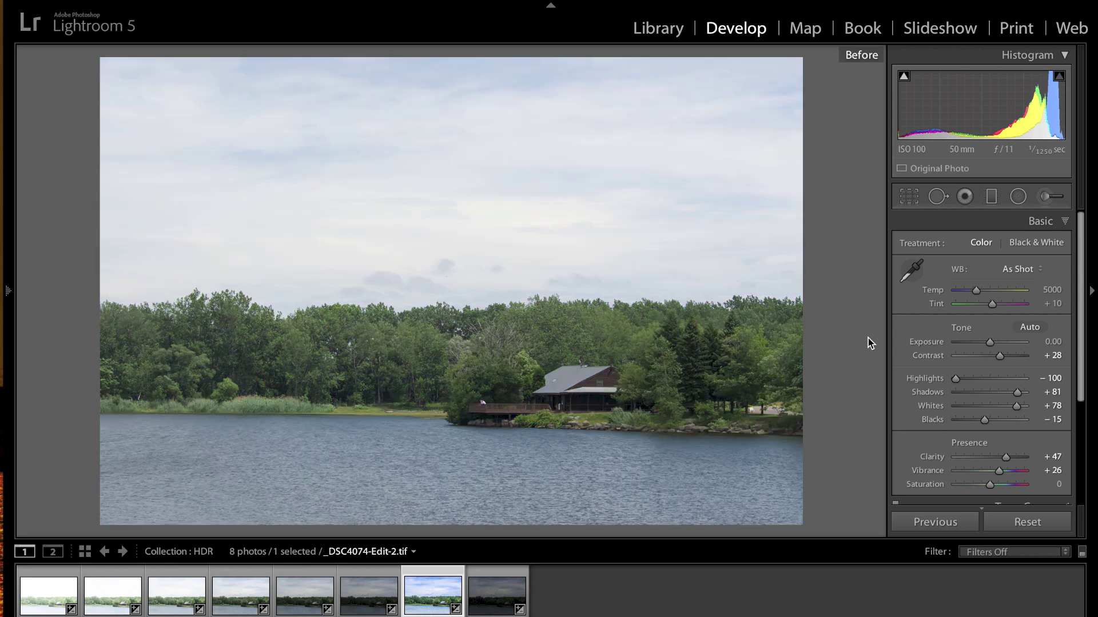
pyautogui.press('\\')
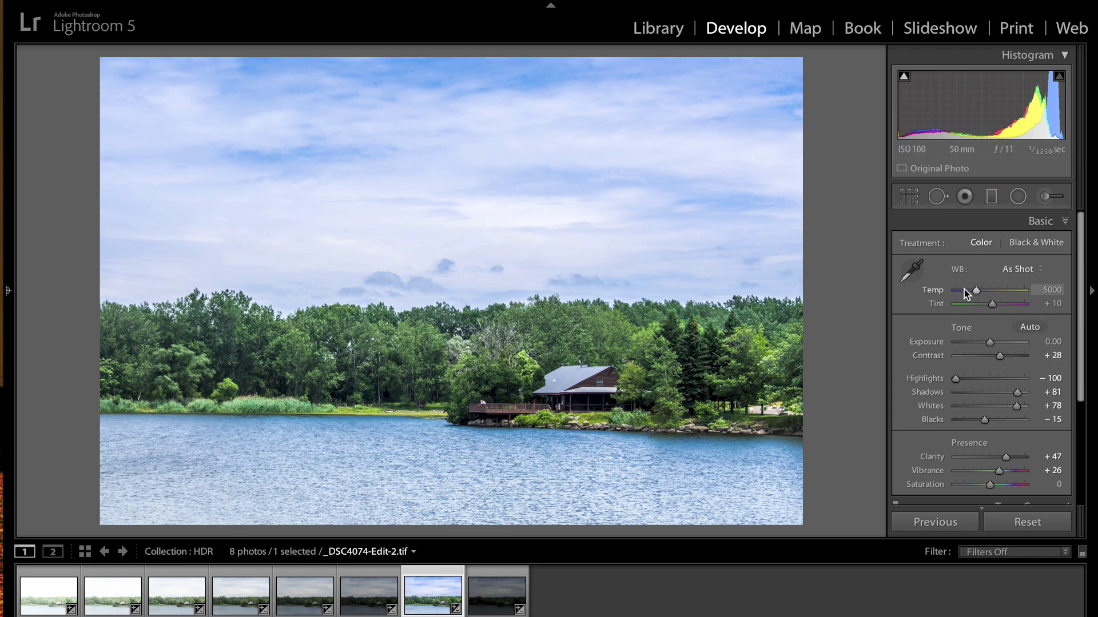
# Collapse Basic, pick the Adjustment Brush, reset its effects and set Exposure 0.44.
pyautogui.click(1067, 222)
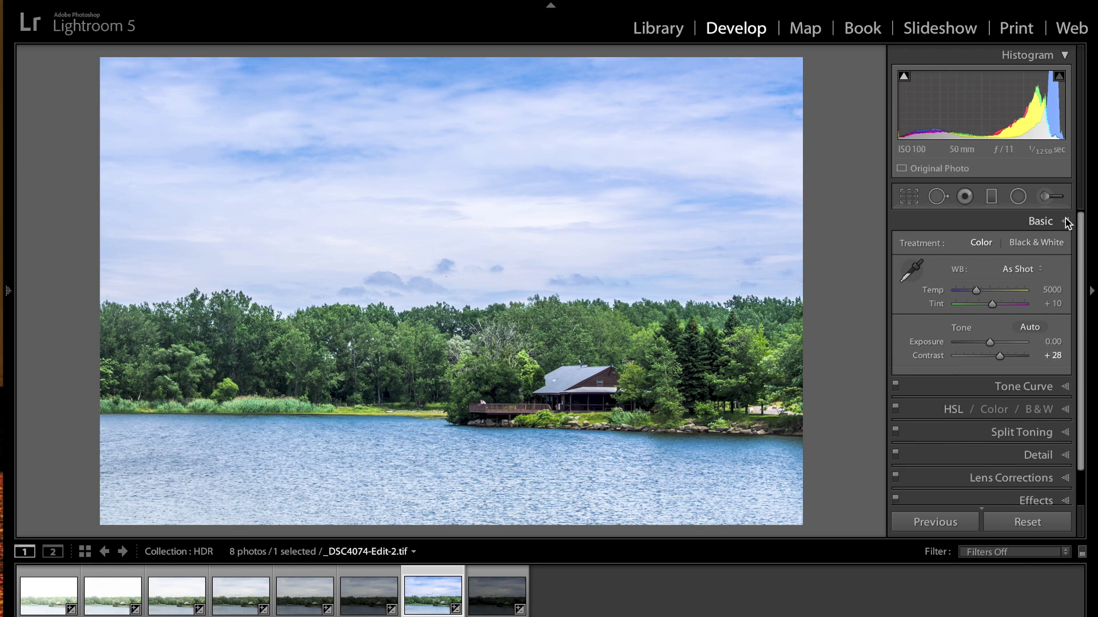
pyautogui.click(1045, 196)
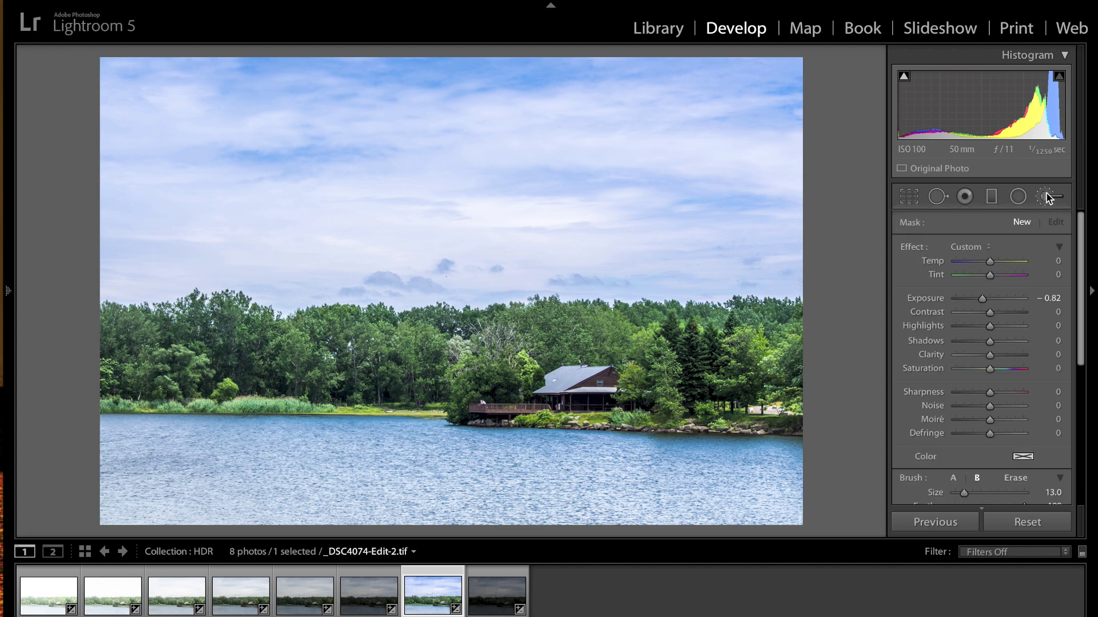
pyautogui.press('alt')
pyautogui.keyDown('alt'); pyautogui.click(911, 248); pyautogui.keyUp('alt')
pyautogui.rightClick(992, 301)
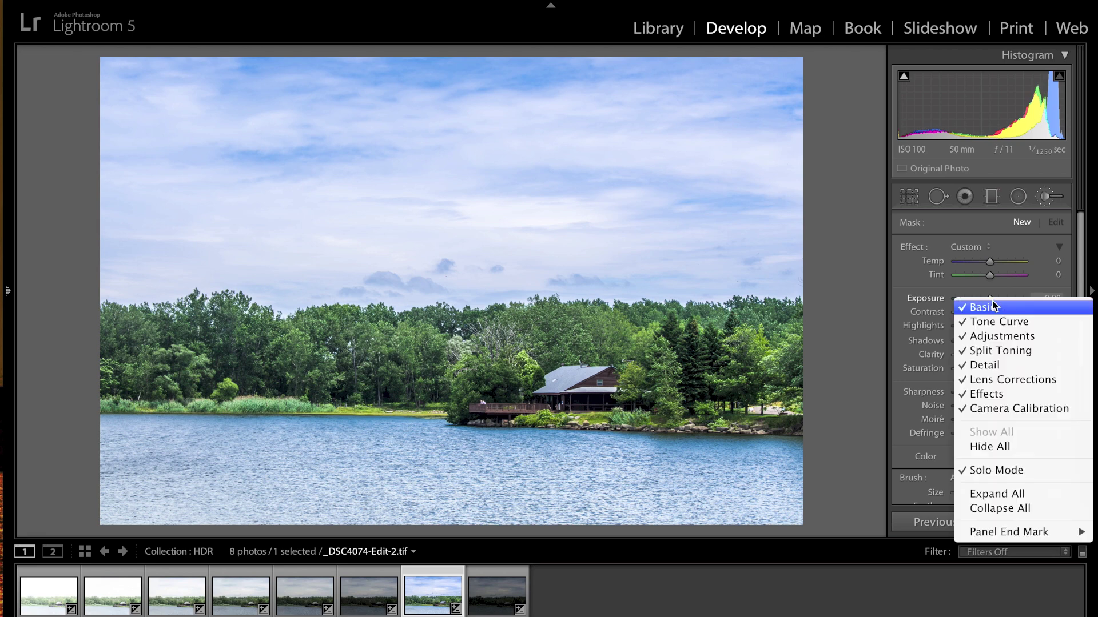
pyautogui.press('Escape')
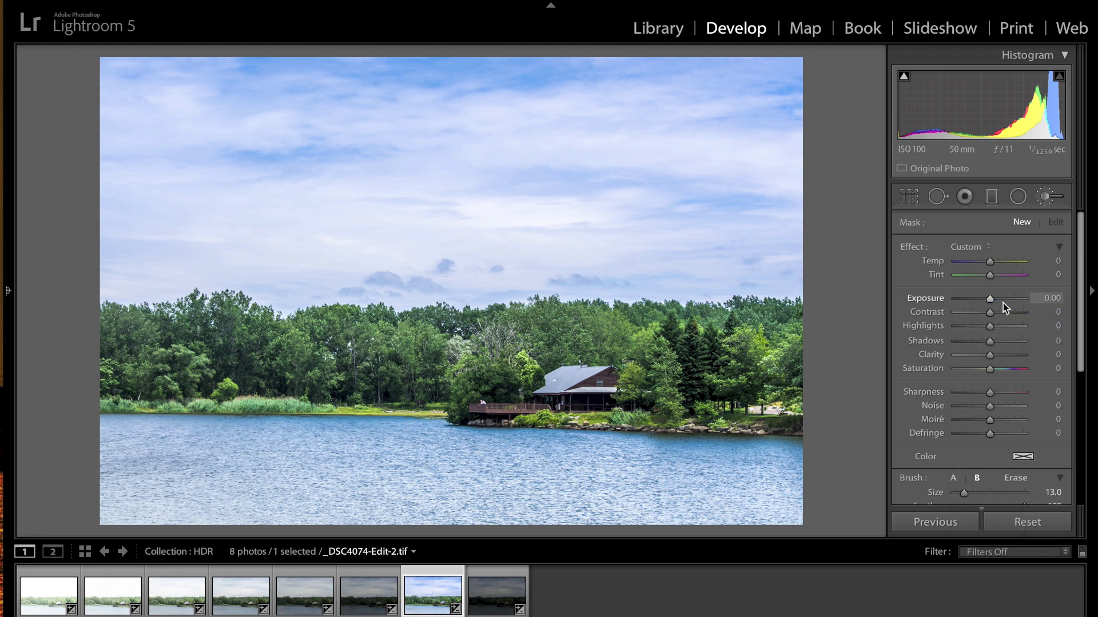
pyautogui.rightClick(1003, 303)
pyautogui.press('Escape')
pyautogui.moveTo(990, 298); pyautogui.dragTo(993, 298)
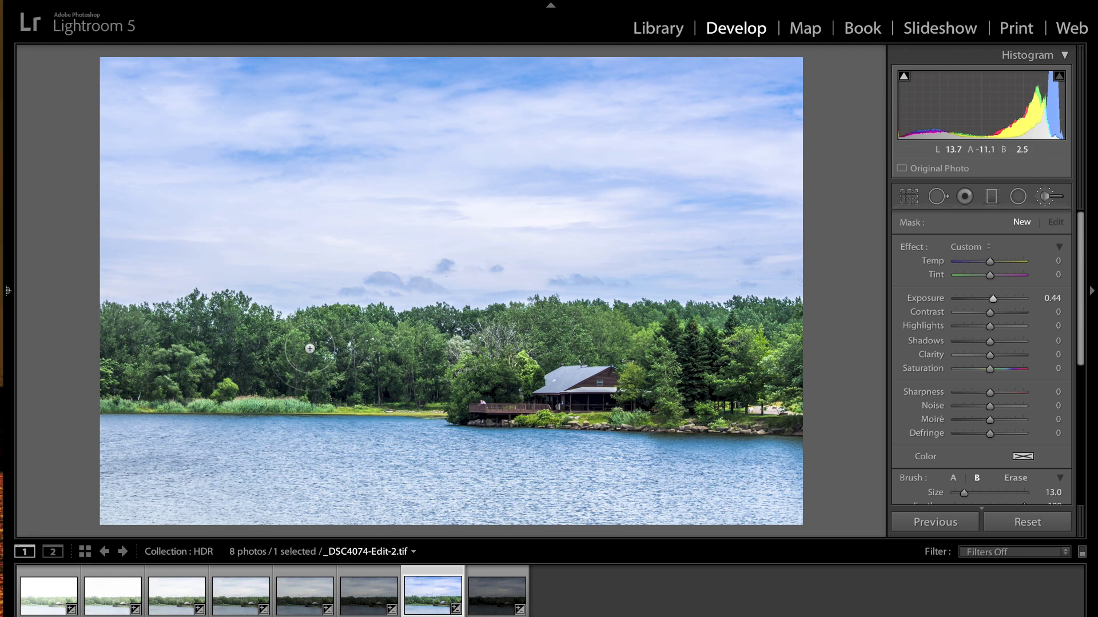
# Paint the brightening over the trees left and right of the cabin.
pyautogui.scroll(-5, 303, 347)
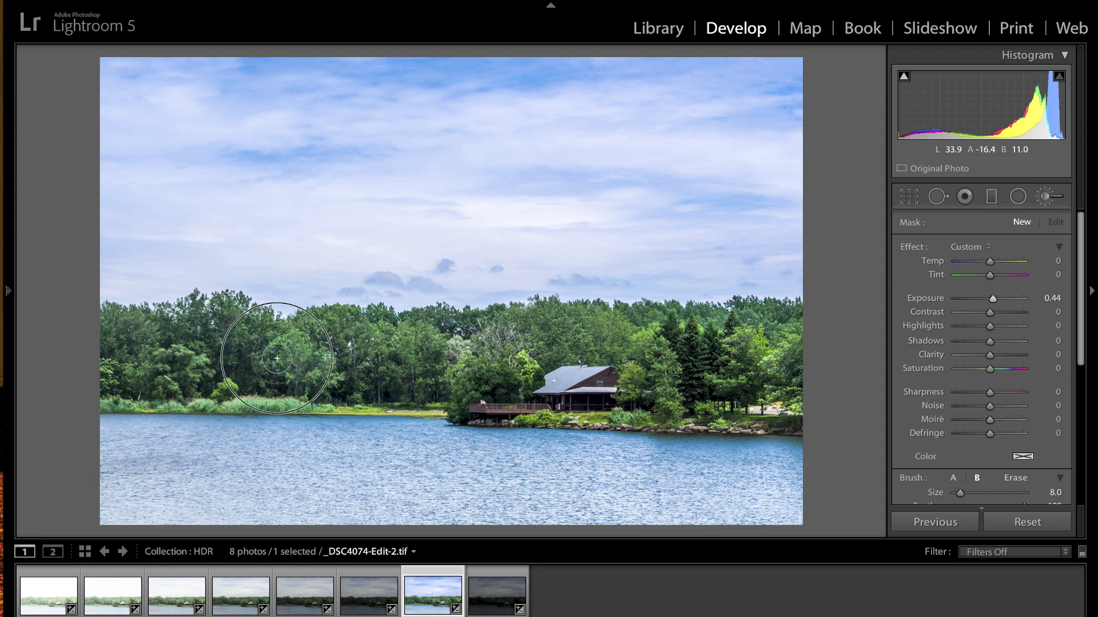
pyautogui.moveTo(283, 346)
pyautogui.mouseDown()
pyautogui.moveTo(389, 370)
pyautogui.moveTo(404, 343)
pyautogui.moveTo(432, 344)
pyautogui.moveTo(409, 383)
pyautogui.moveTo(395, 366)
pyautogui.moveTo(426, 340)
pyautogui.moveTo(422, 380)
pyautogui.moveTo(411, 382)
pyautogui.mouseUp()
pyautogui.scroll(5, 525, 369)
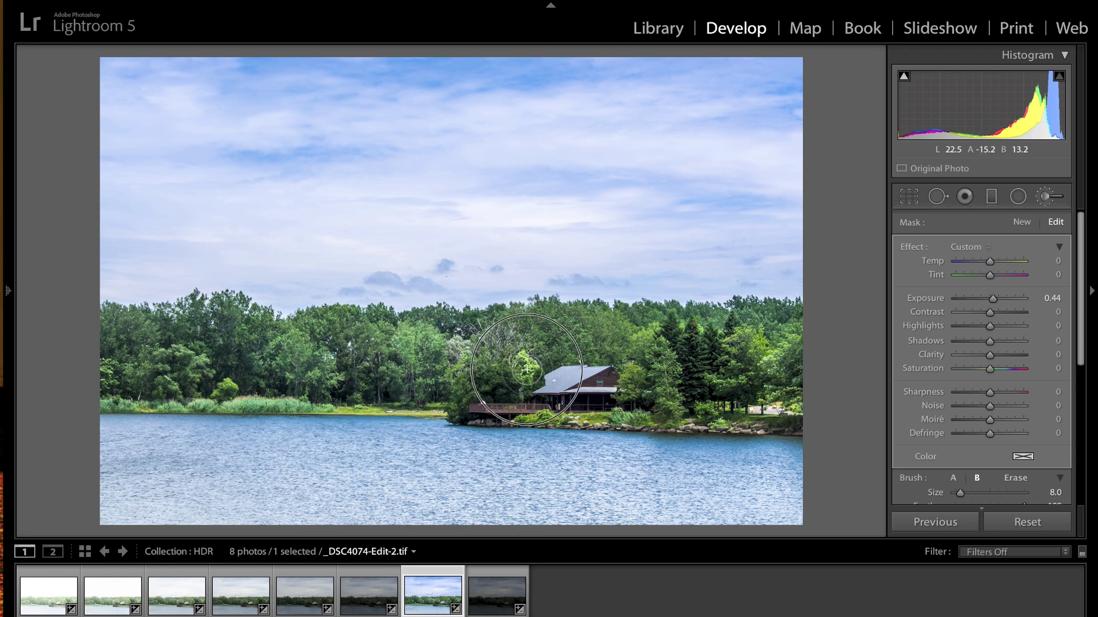
pyautogui.moveTo(518, 358)
pyautogui.mouseDown()
pyautogui.moveTo(474, 370)
pyautogui.moveTo(471, 382)
pyautogui.moveTo(499, 385)
pyautogui.moveTo(467, 393)
pyautogui.moveTo(507, 378)
pyautogui.mouseUp()
pyautogui.moveTo(623, 375)
pyautogui.mouseDown()
pyautogui.moveTo(640, 356)
pyautogui.moveTo(645, 390)
pyautogui.moveTo(663, 386)
pyautogui.moveTo(666, 364)
pyautogui.moveTo(669, 407)
pyautogui.moveTo(635, 382)
pyautogui.moveTo(644, 331)
pyautogui.mouseUp()
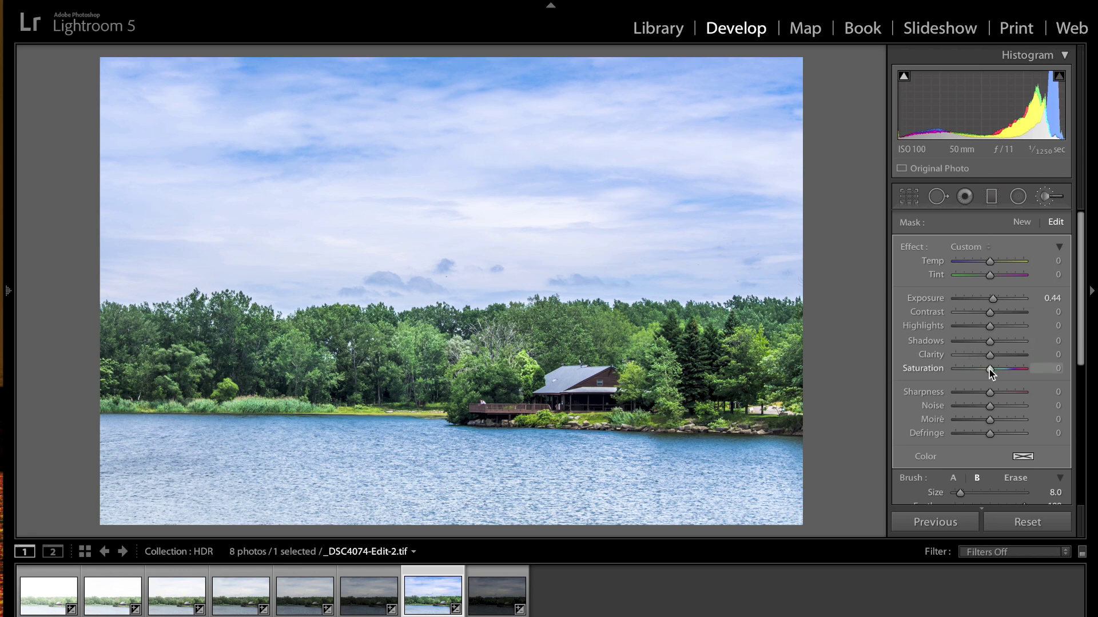
# Set the tree brush to Saturation 100 and Contrast 29, and toggle it to compare.
pyautogui.moveTo(990, 369); pyautogui.dragTo(1033, 372)
pyautogui.click(989, 314)
pyautogui.moveTo(989, 313); pyautogui.dragTo(1000, 314)
pyautogui.scroll(-3, 936, 372)
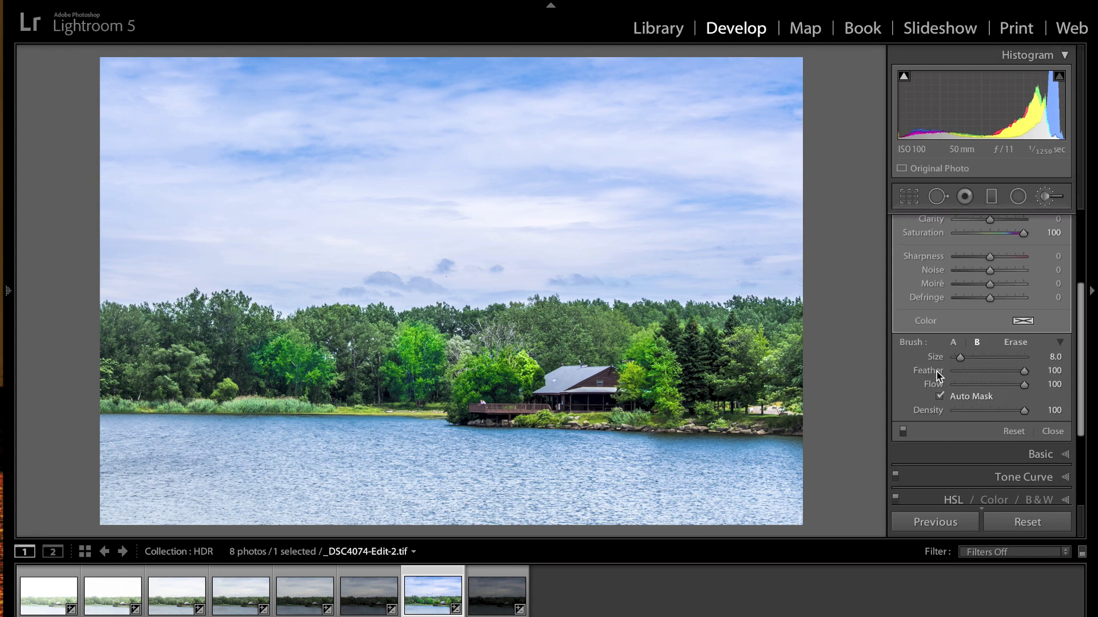
pyautogui.click(903, 430)
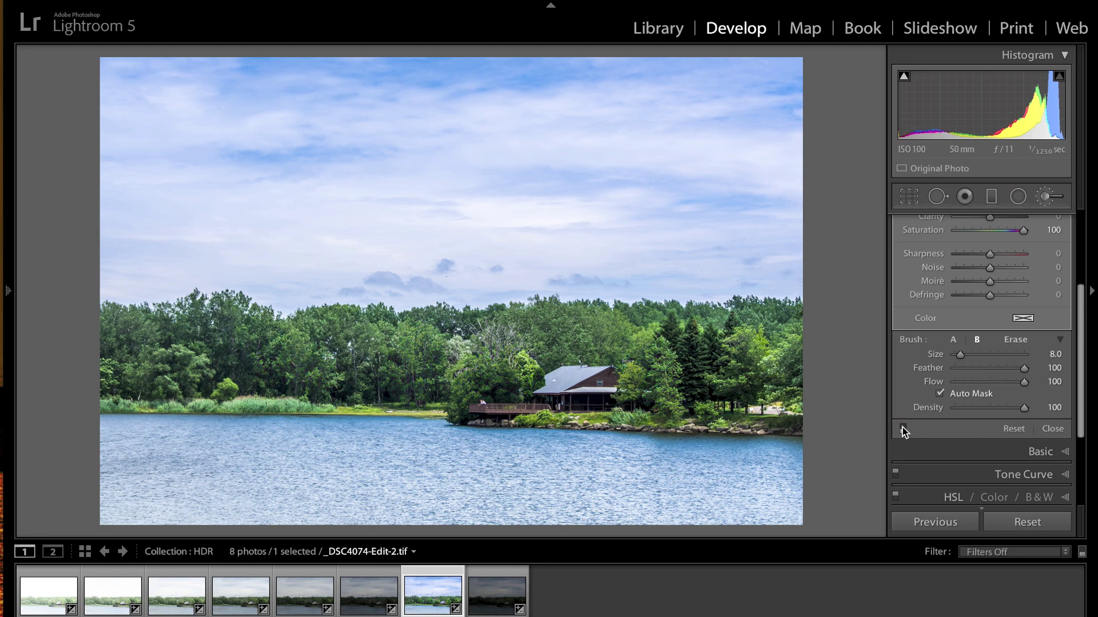
pyautogui.click(903, 428)
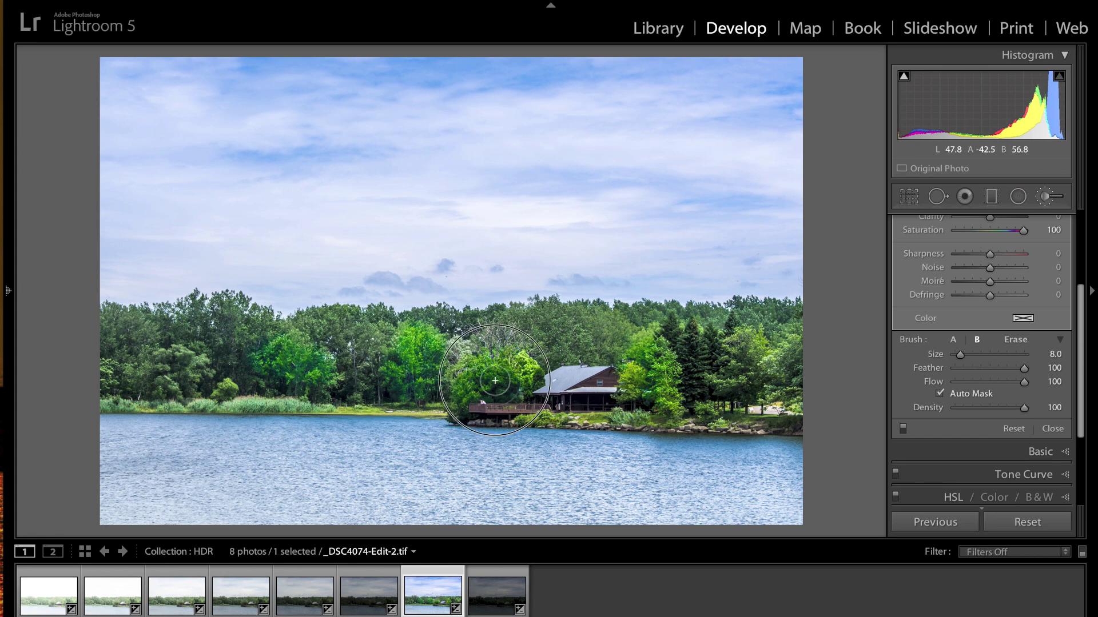
# Start a new size-6 brush at −0.44 exposure and darken the trees on both cabin sides.
pyautogui.scroll(5, 983, 258)
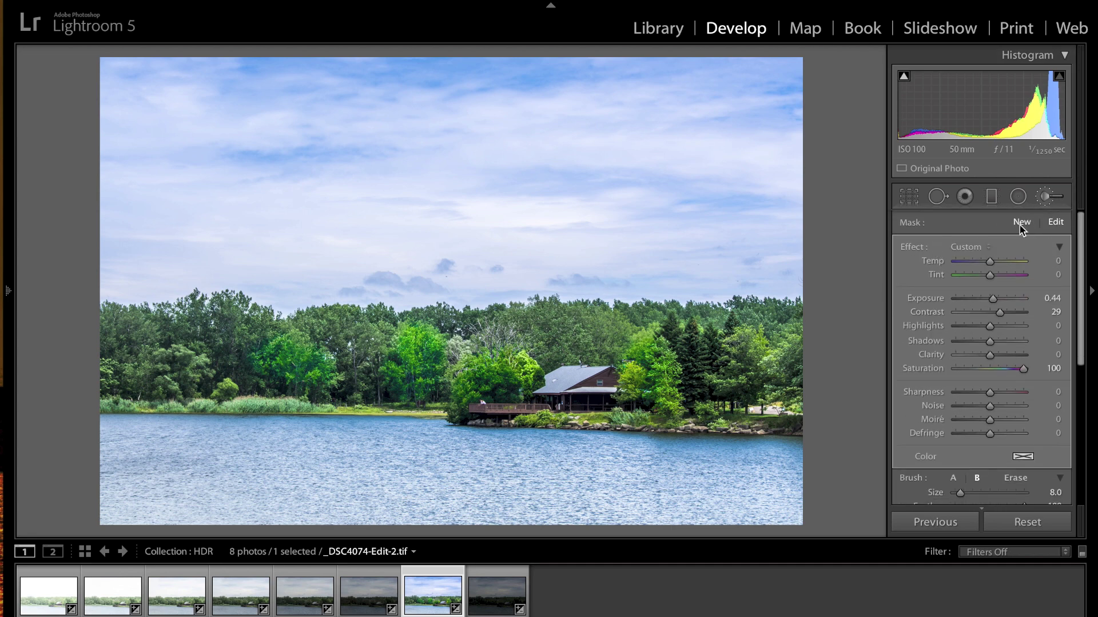
pyautogui.click(1022, 226)
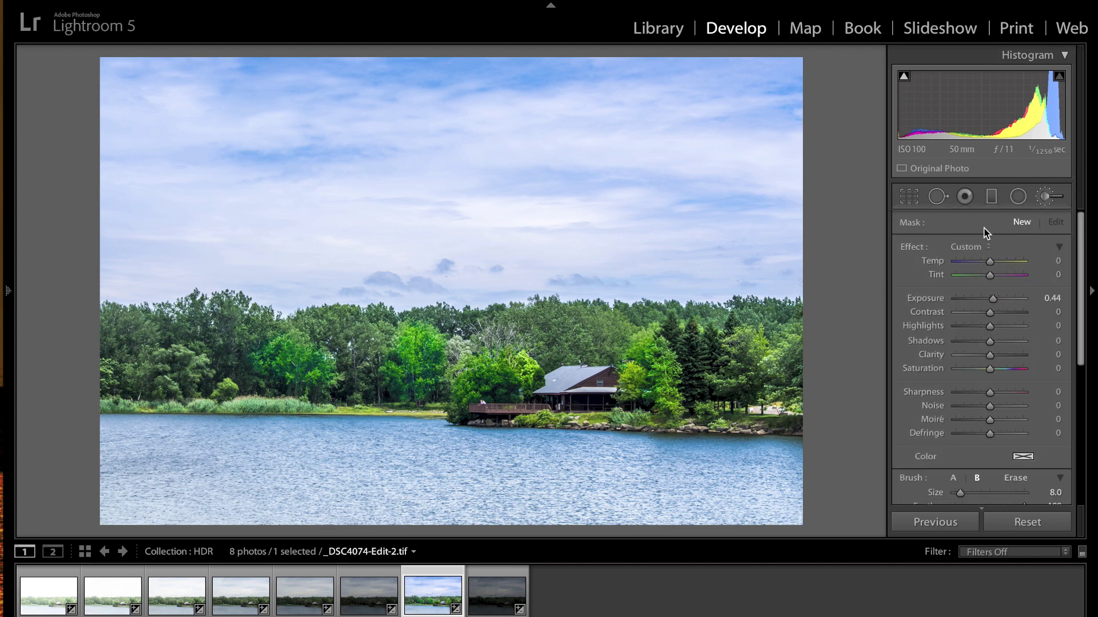
pyautogui.doubleClick(917, 251)
pyautogui.moveTo(991, 298); pyautogui.dragTo(988, 301)
pyautogui.press('[')
pyautogui.press('[')
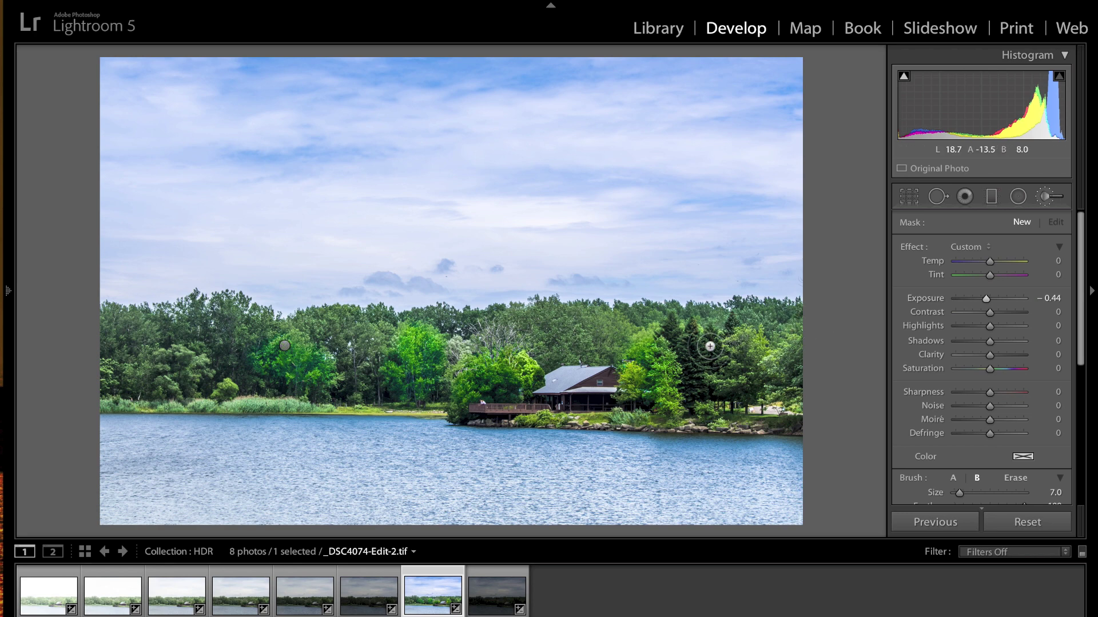
pyautogui.moveTo(674, 326)
pyautogui.mouseDown()
pyautogui.moveTo(705, 382)
pyautogui.moveTo(699, 367)
pyautogui.moveTo(715, 345)
pyautogui.moveTo(684, 374)
pyautogui.mouseUp()
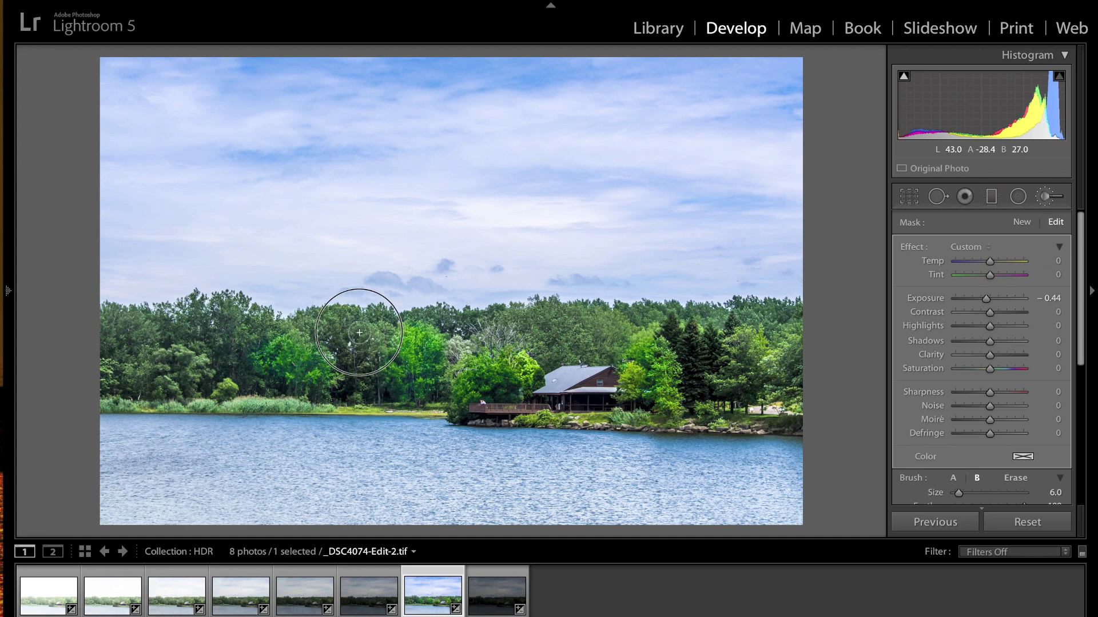
pyautogui.click(239, 367)
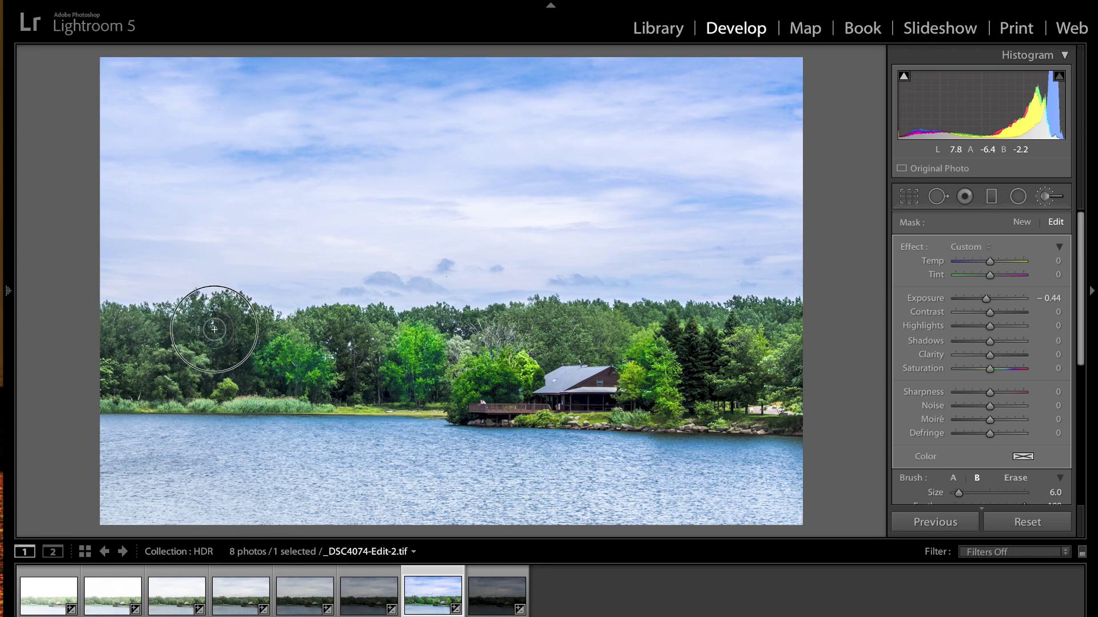
pyautogui.moveTo(214, 328)
pyautogui.mouseDown()
pyautogui.moveTo(198, 318)
pyautogui.moveTo(240, 314)
pyautogui.mouseUp()
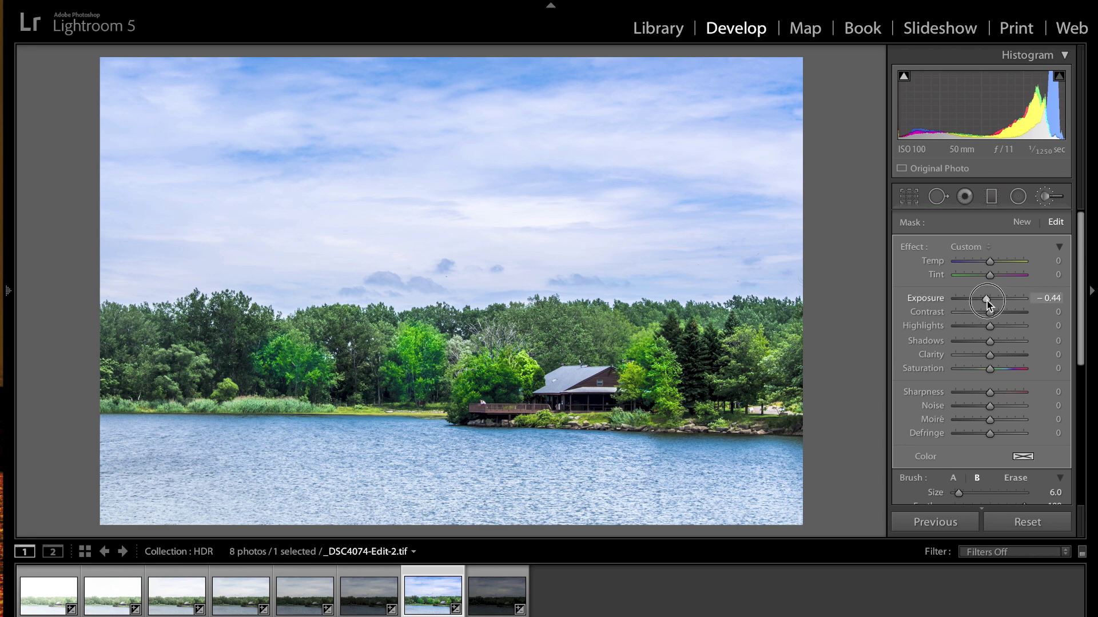
# Ease the darkening to −0.23 exposure, boost Saturation to 100, and toggle to compare.
pyautogui.moveTo(987, 301); pyautogui.dragTo(988, 301)
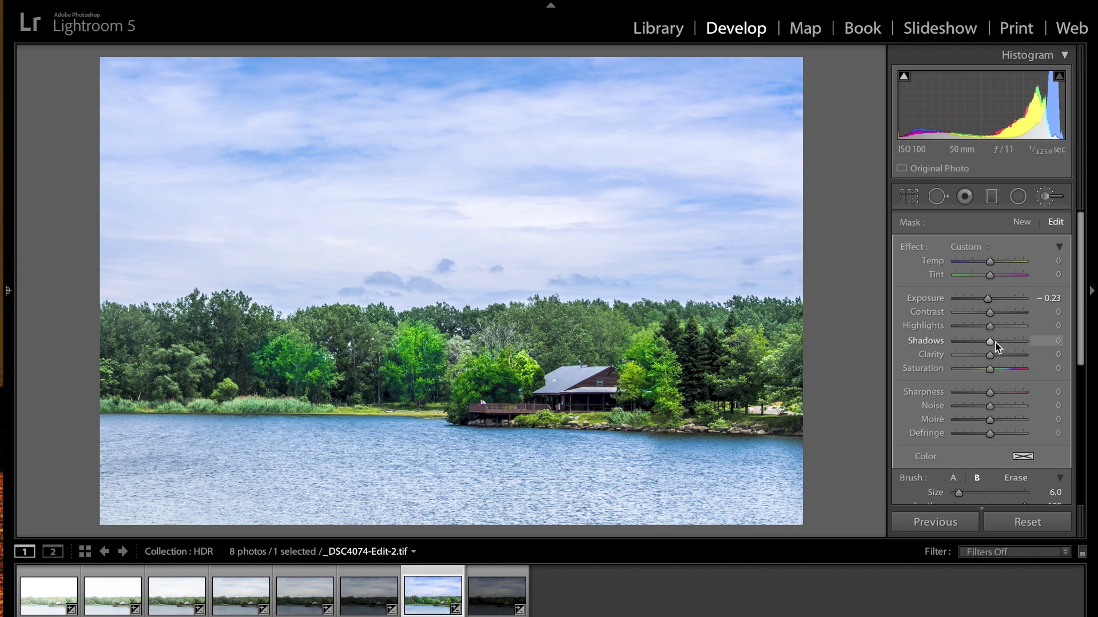
pyautogui.moveTo(990, 369); pyautogui.dragTo(1038, 377)
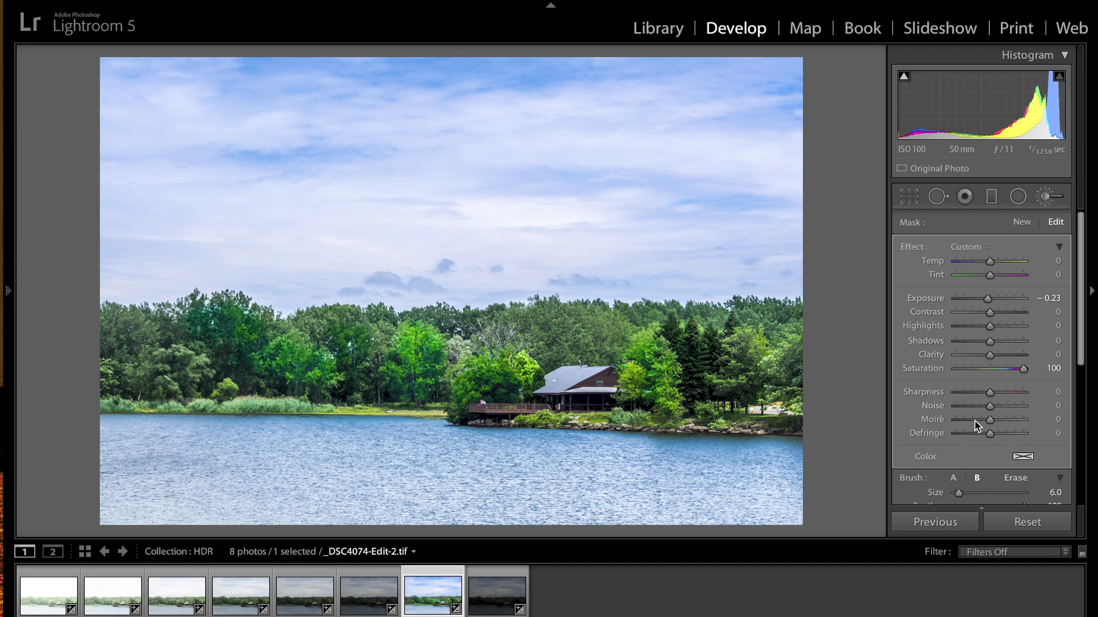
pyautogui.scroll(-1, 963, 417)
pyautogui.scroll(-3, 964, 417)
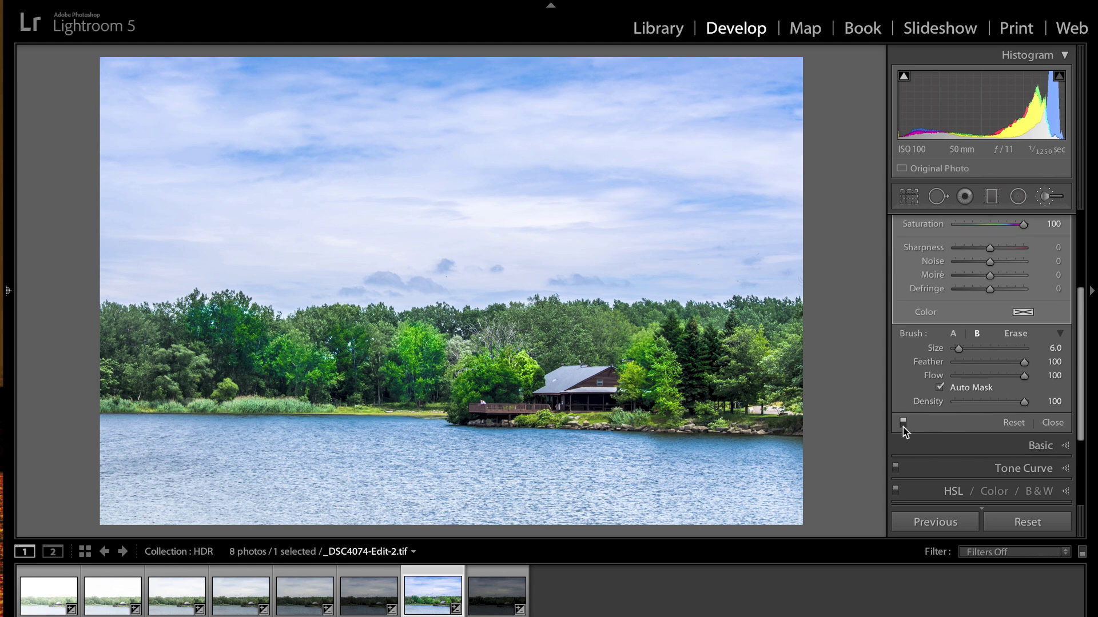
pyautogui.click(903, 423)
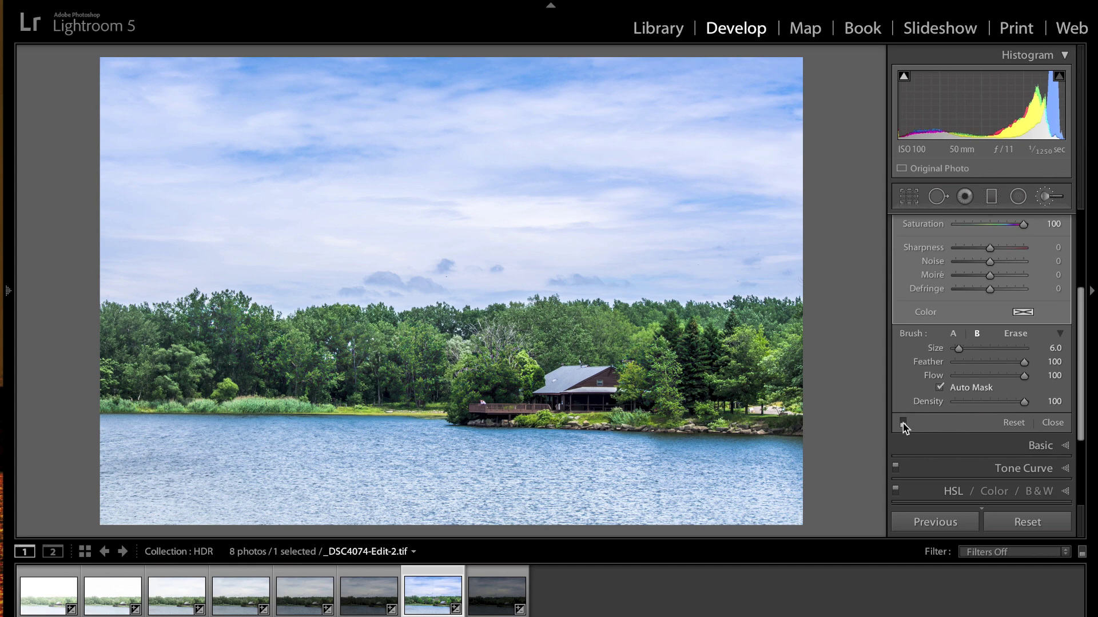
pyautogui.click(903, 423)
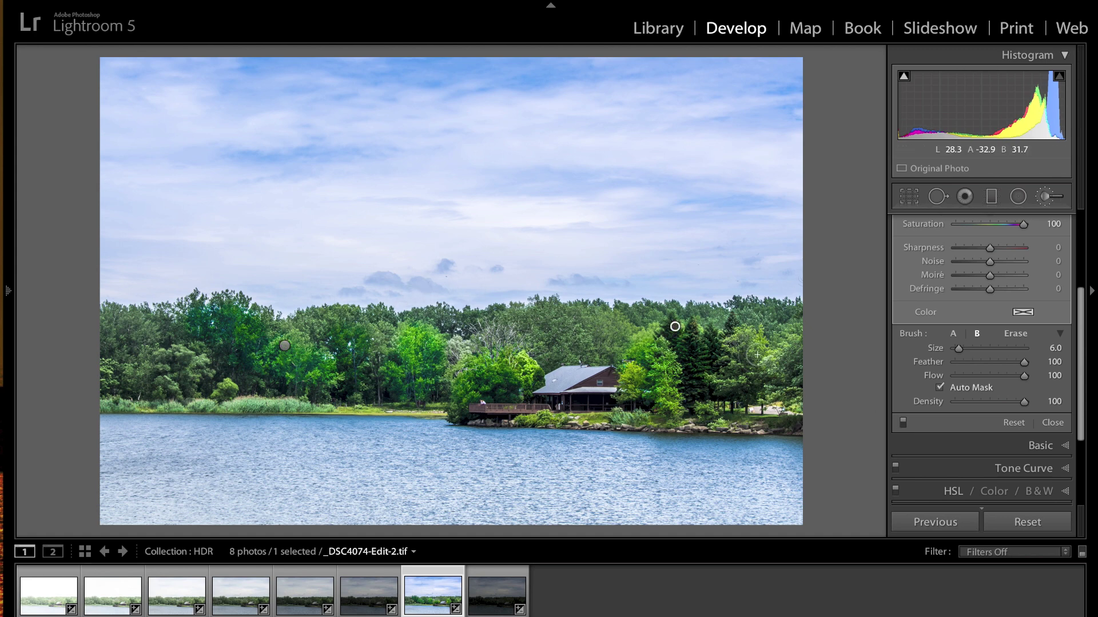
pyautogui.moveTo(1081, 283); pyautogui.dragTo(1079, 214)
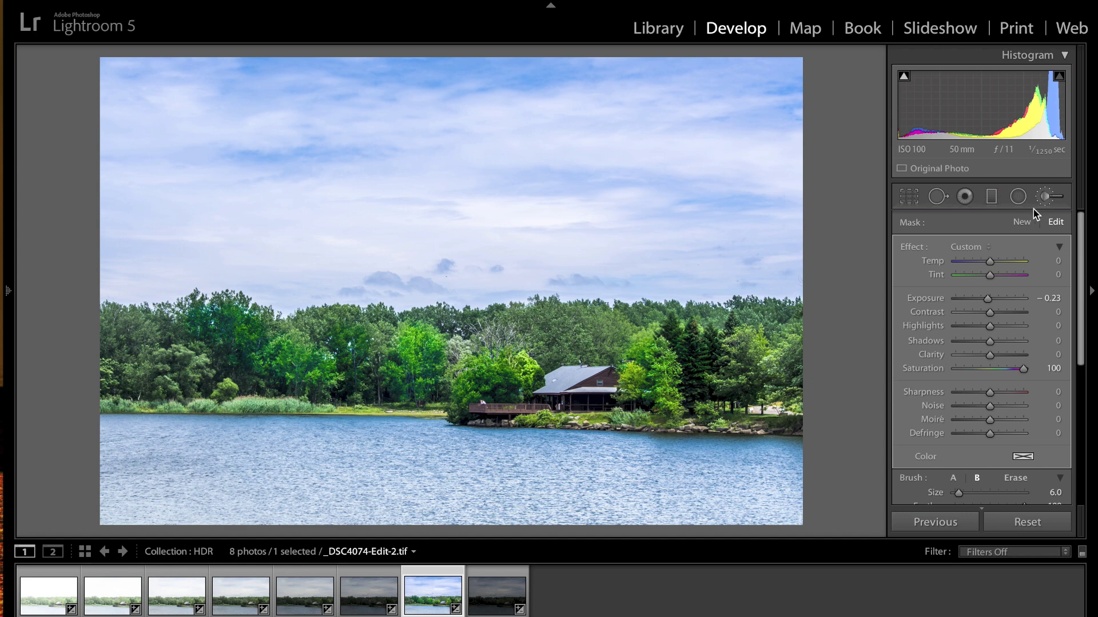
# Create a new brush with Clarity 100, Contrast 42, paint the upper-right cloud, set Exposure −0.22.
pyautogui.click(1022, 222)
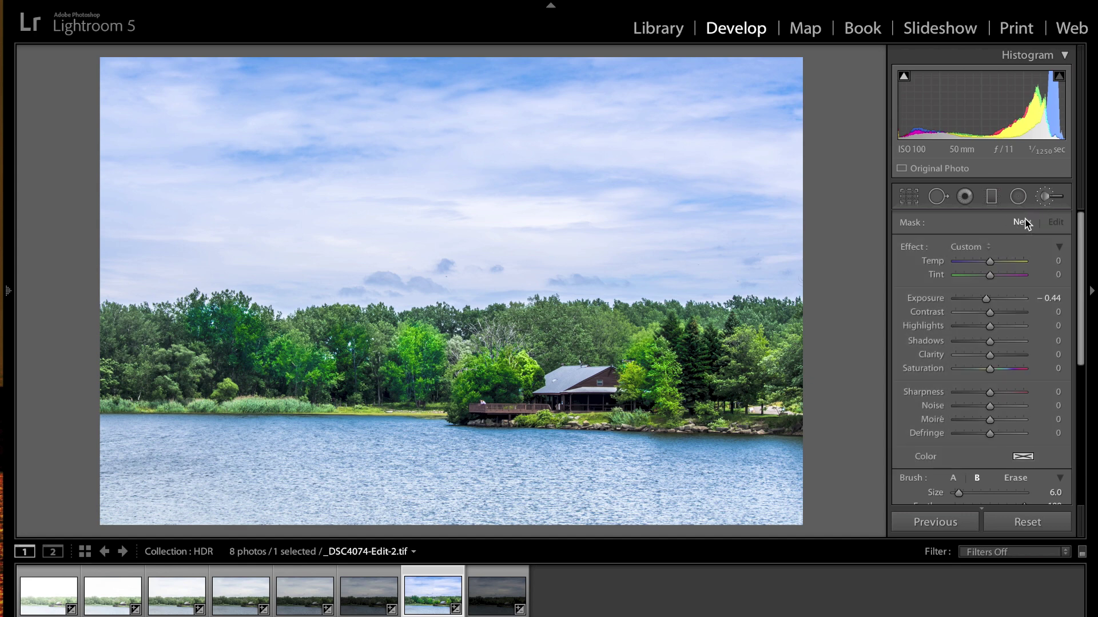
pyautogui.doubleClick(913, 250)
pyautogui.moveTo(992, 307); pyautogui.dragTo(985, 301)
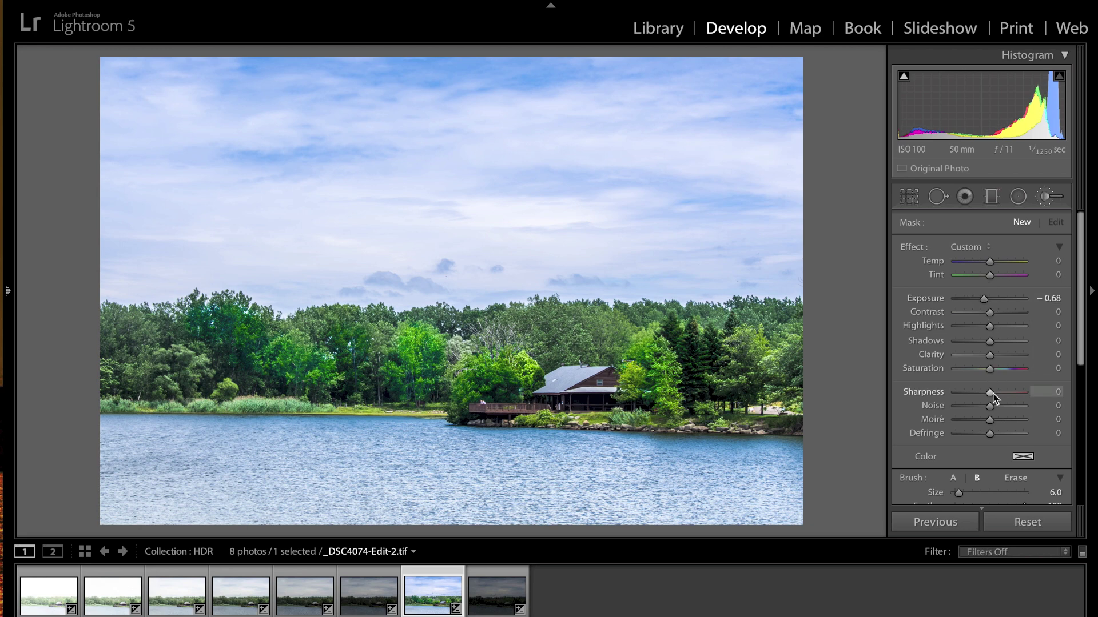
pyautogui.moveTo(990, 355); pyautogui.dragTo(1032, 358)
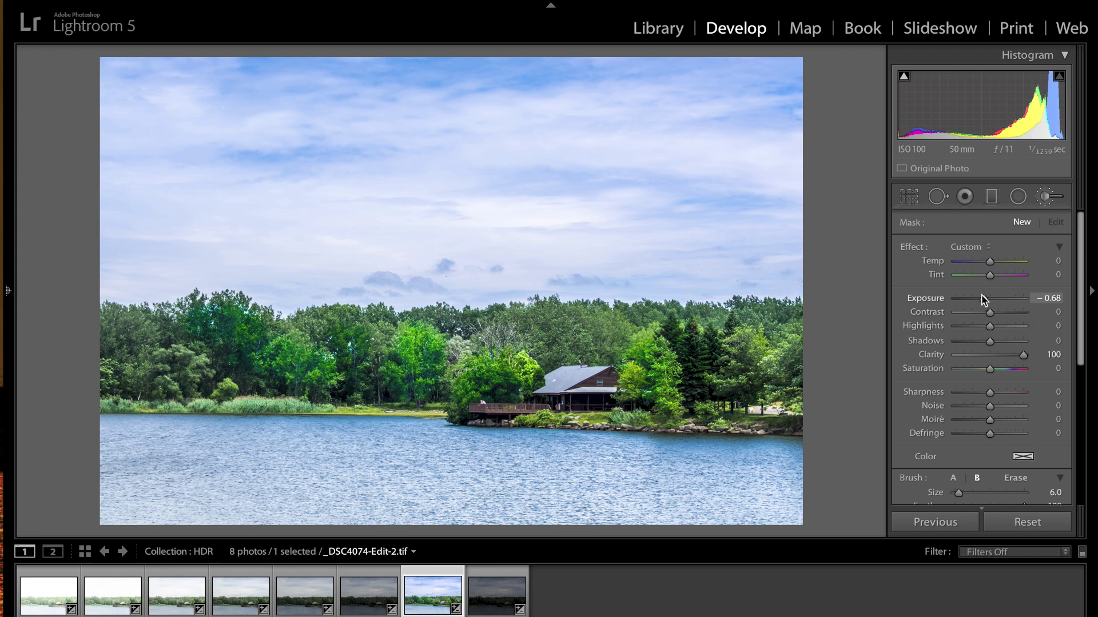
pyautogui.moveTo(990, 313); pyautogui.dragTo(1004, 313)
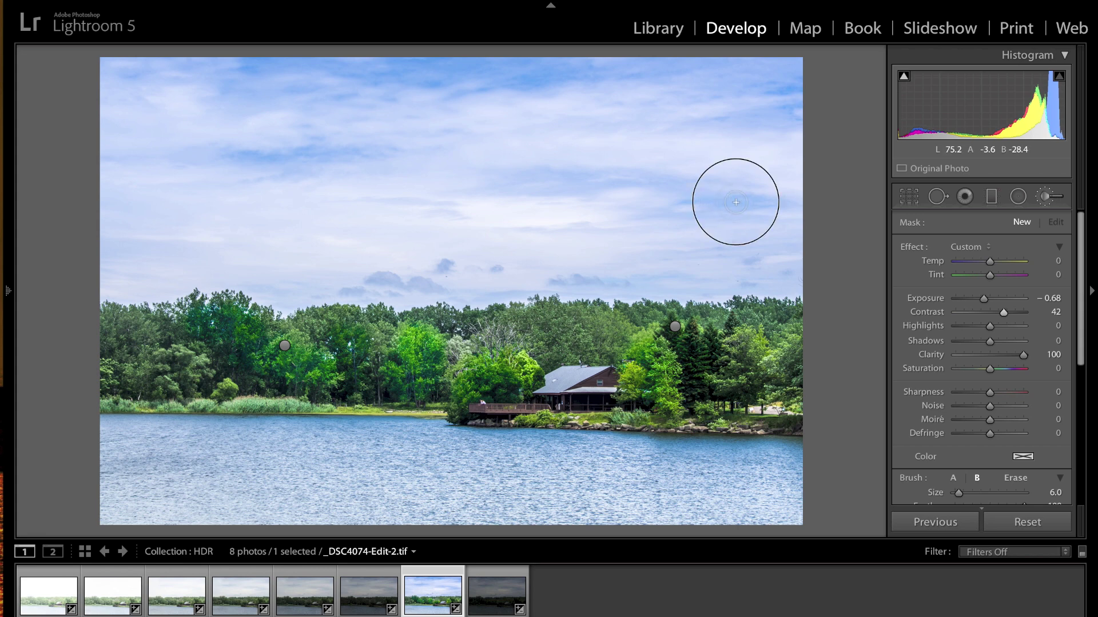
pyautogui.moveTo(737, 201)
pyautogui.mouseDown()
pyautogui.moveTo(673, 201)
pyautogui.moveTo(579, 171)
pyautogui.moveTo(516, 179)
pyautogui.moveTo(571, 184)
pyautogui.moveTo(478, 187)
pyautogui.moveTo(664, 193)
pyautogui.mouseUp()
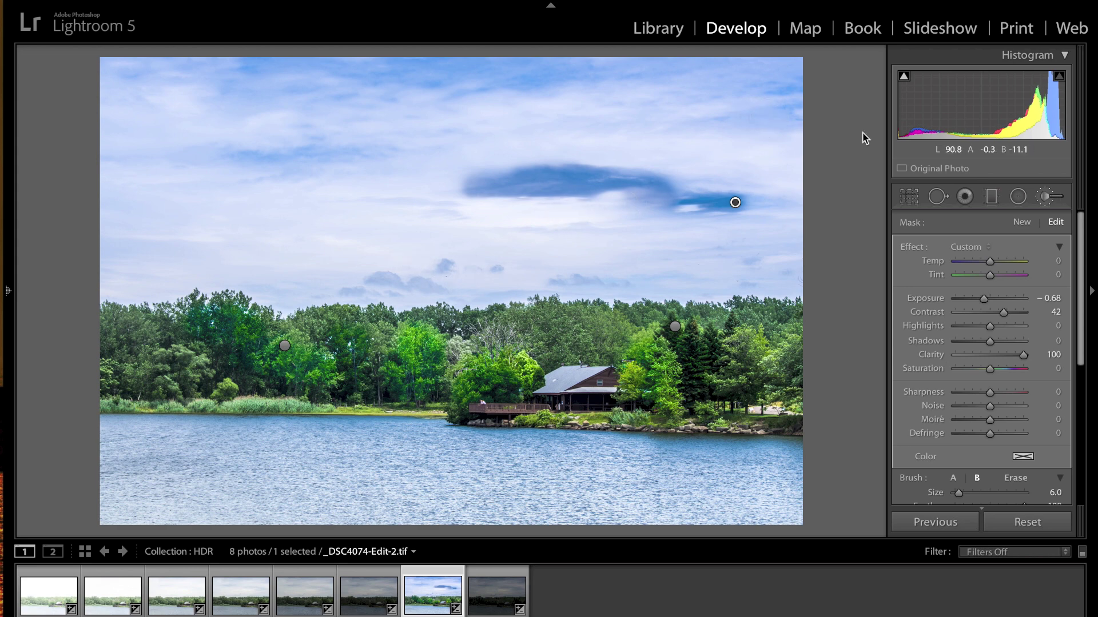
pyautogui.moveTo(984, 302); pyautogui.dragTo(987, 301)
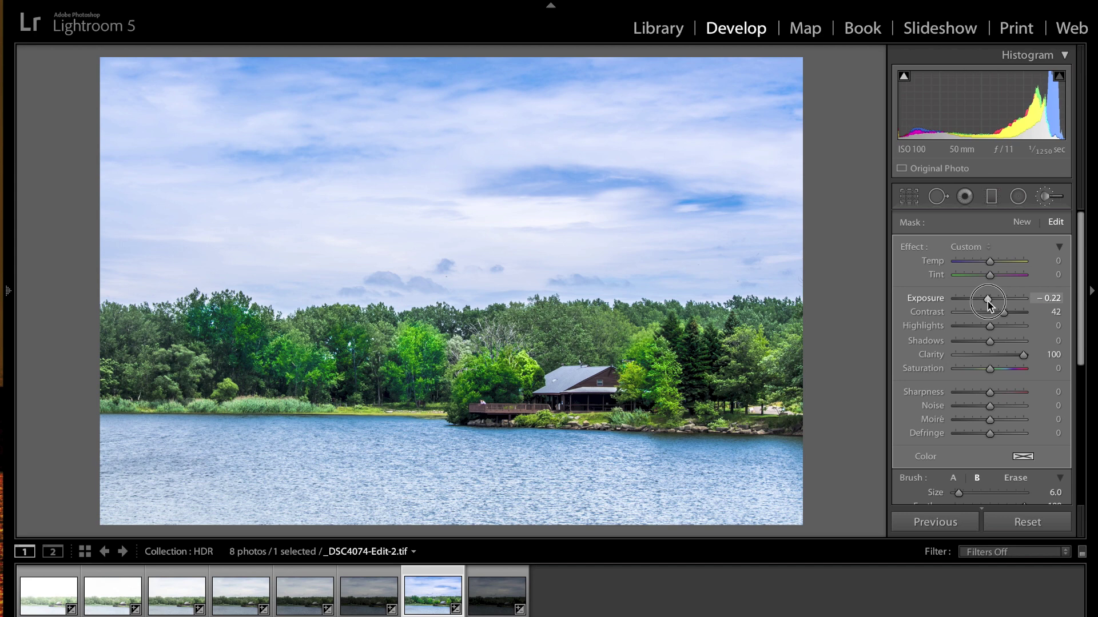
pyautogui.moveTo(986, 301); pyautogui.dragTo(986, 301)
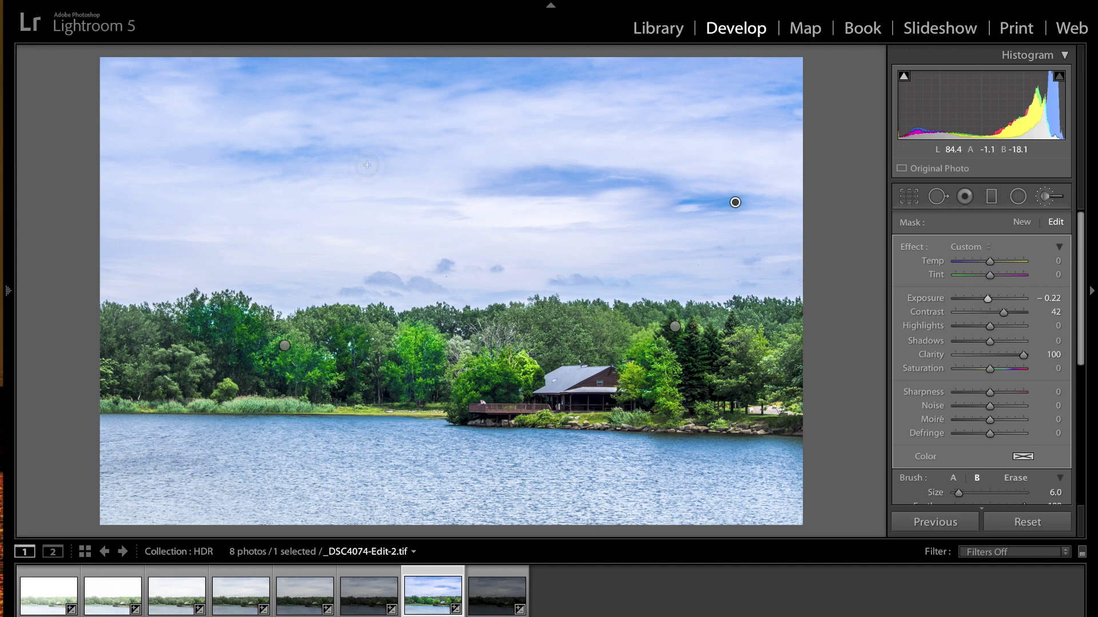
# Extend the sky brush over the left cloud, the top of the sky and the left sky.
pyautogui.moveTo(317, 153)
pyautogui.mouseDown()
pyautogui.moveTo(257, 155)
pyautogui.moveTo(340, 153)
pyautogui.moveTo(280, 166)
pyautogui.moveTo(341, 149)
pyautogui.moveTo(383, 102)
pyautogui.mouseUp()
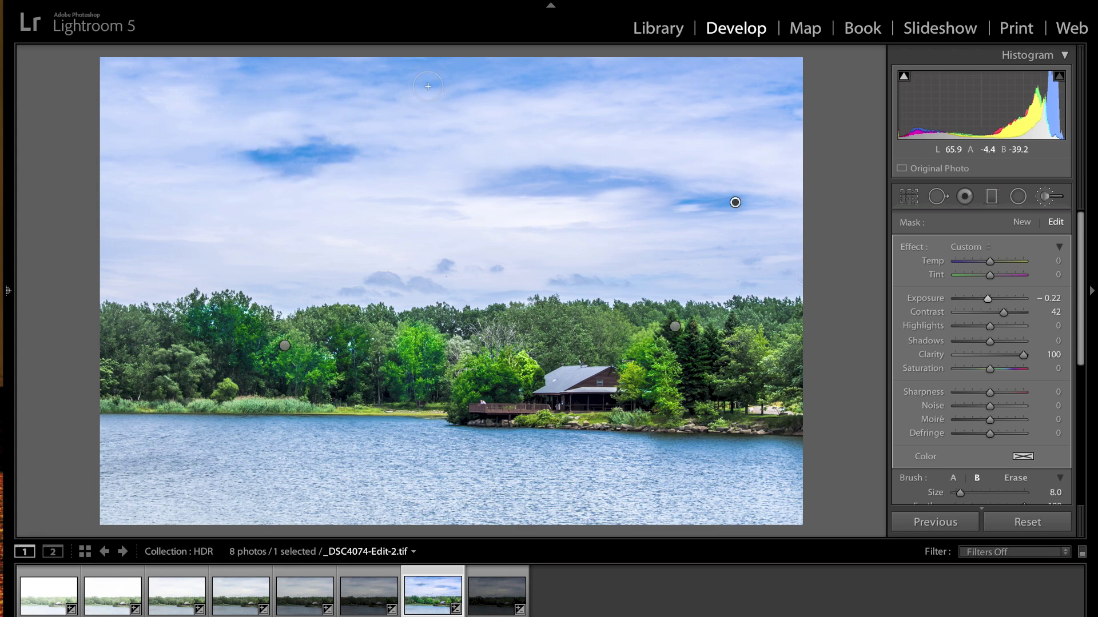
pyautogui.moveTo(427, 86)
pyautogui.mouseDown()
pyautogui.moveTo(544, 24)
pyautogui.moveTo(388, 20)
pyautogui.moveTo(302, 73)
pyautogui.moveTo(229, 100)
pyautogui.mouseUp()
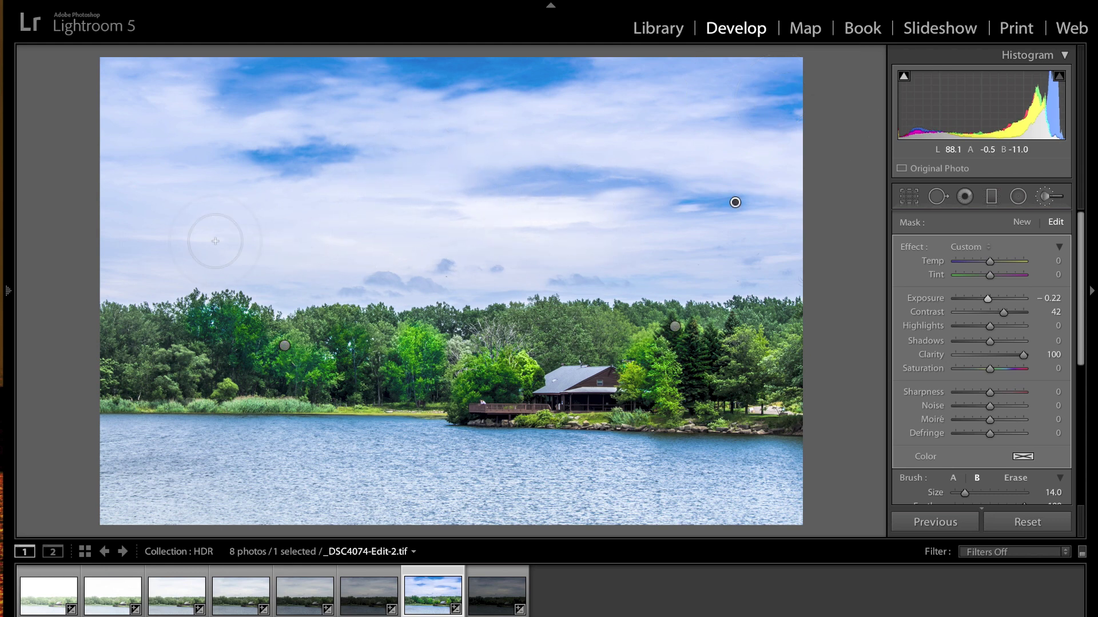
pyautogui.scroll(-4, 215, 241)
pyautogui.rightClick(209, 223)
pyautogui.click(161, 200)
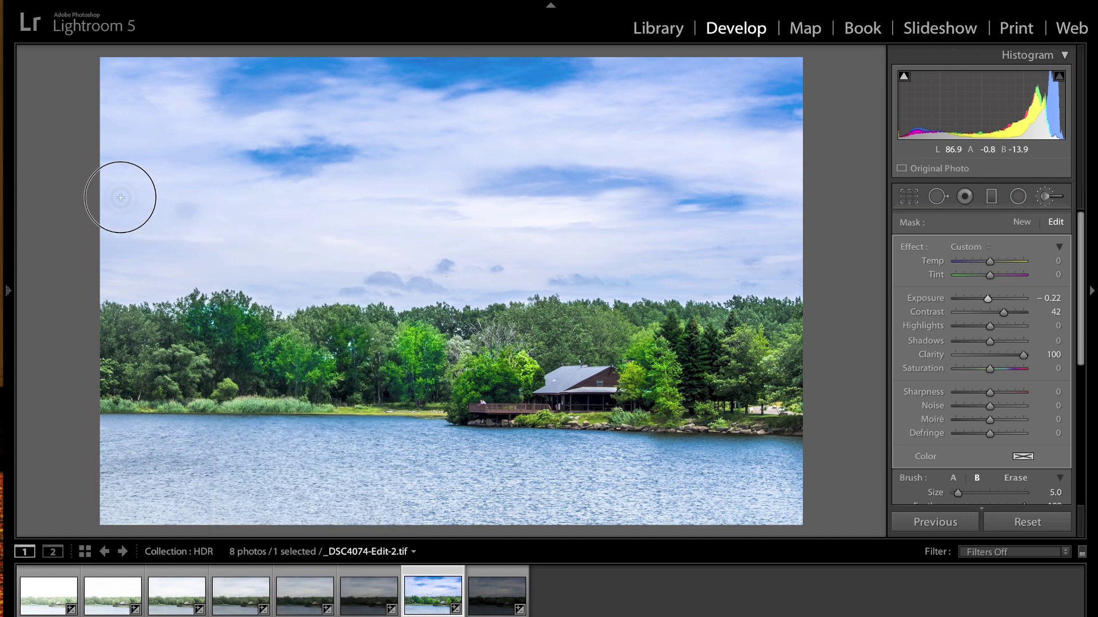
pyautogui.moveTo(122, 196); pyautogui.dragTo(204, 221)
pyautogui.moveTo(119, 249)
pyautogui.mouseDown()
pyautogui.moveTo(208, 245)
pyautogui.moveTo(153, 214)
pyautogui.moveTo(164, 213)
pyautogui.moveTo(128, 231)
pyautogui.moveTo(193, 240)
pyautogui.moveTo(177, 221)
pyautogui.moveTo(207, 206)
pyautogui.moveTo(159, 208)
pyautogui.moveTo(208, 240)
pyautogui.mouseUp()
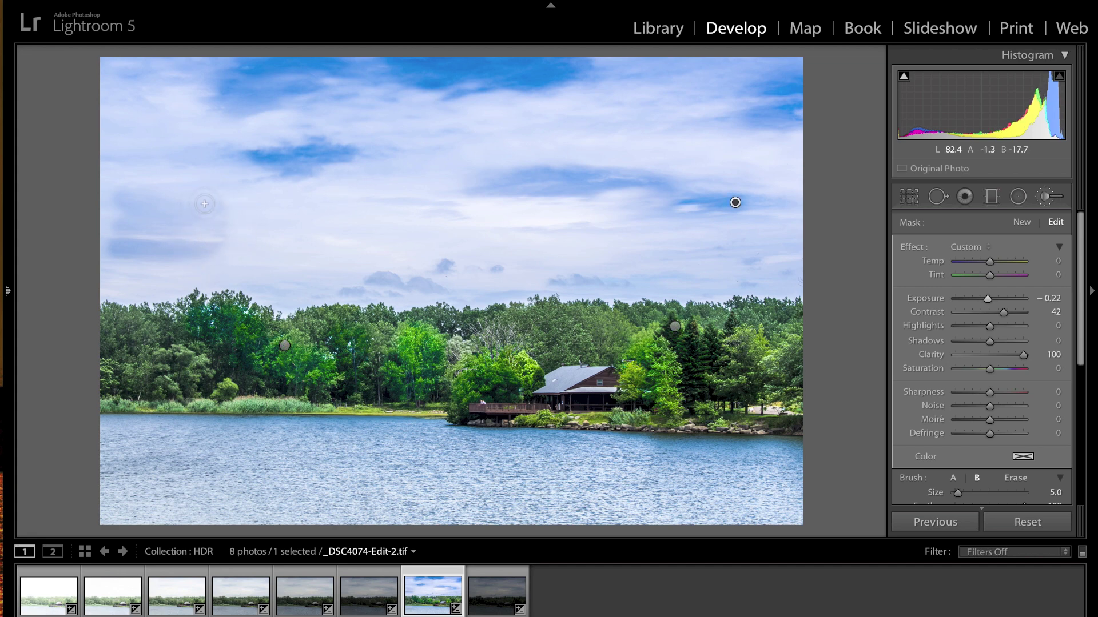
# Erase stray strokes with Alt, then brush the small clouds above the treeline.
pyautogui.press('alt')
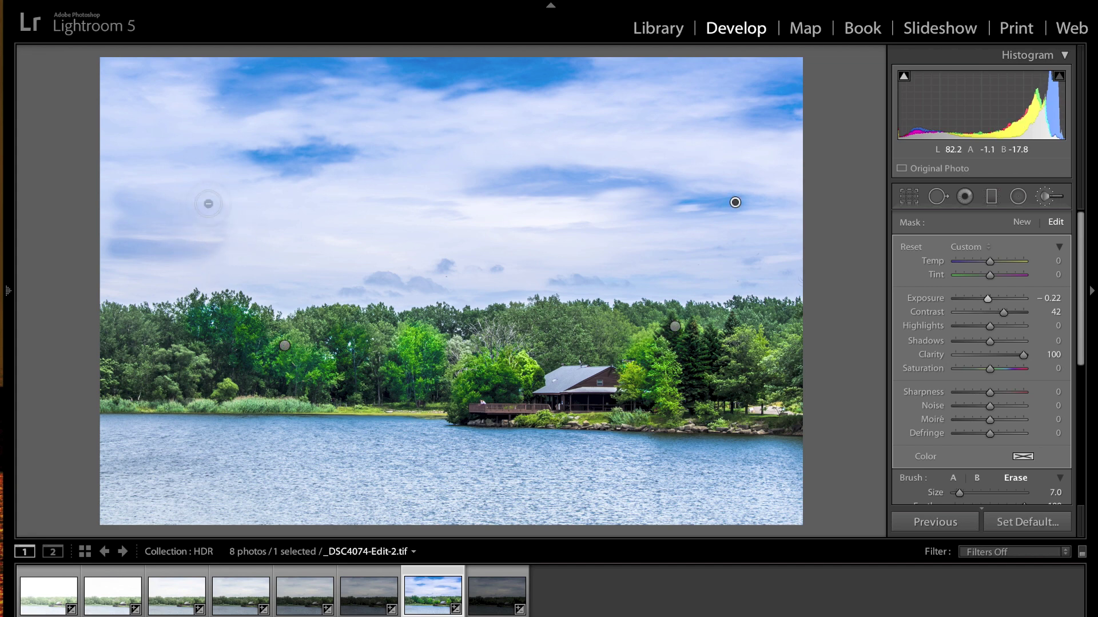
pyautogui.press('alt')
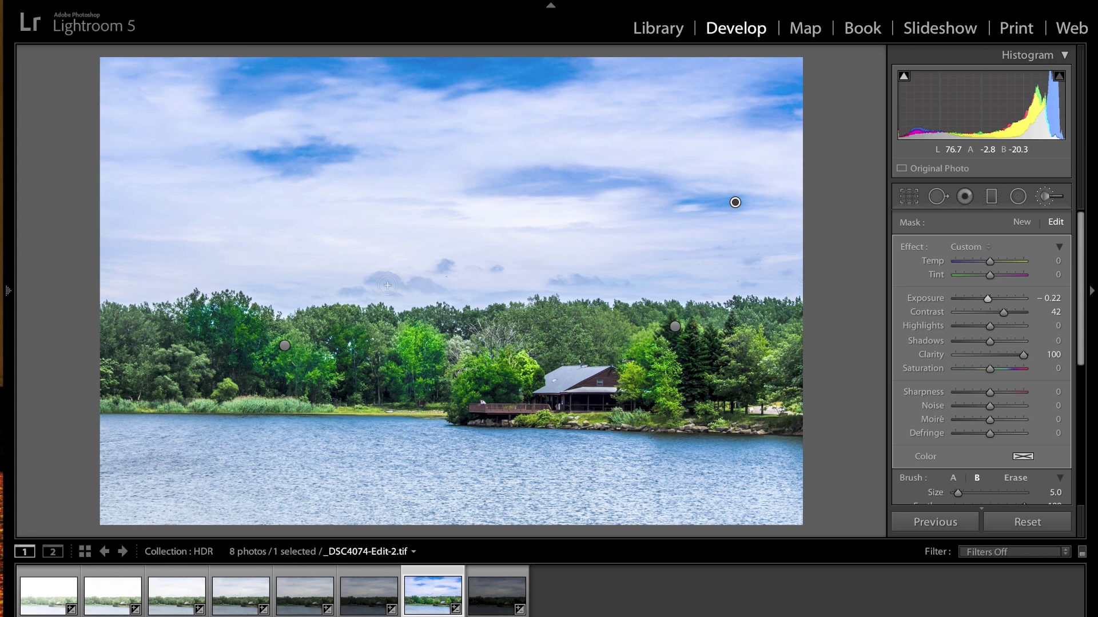
pyautogui.moveTo(387, 285)
pyautogui.mouseDown()
pyautogui.moveTo(387, 274)
pyautogui.moveTo(429, 286)
pyautogui.mouseUp()
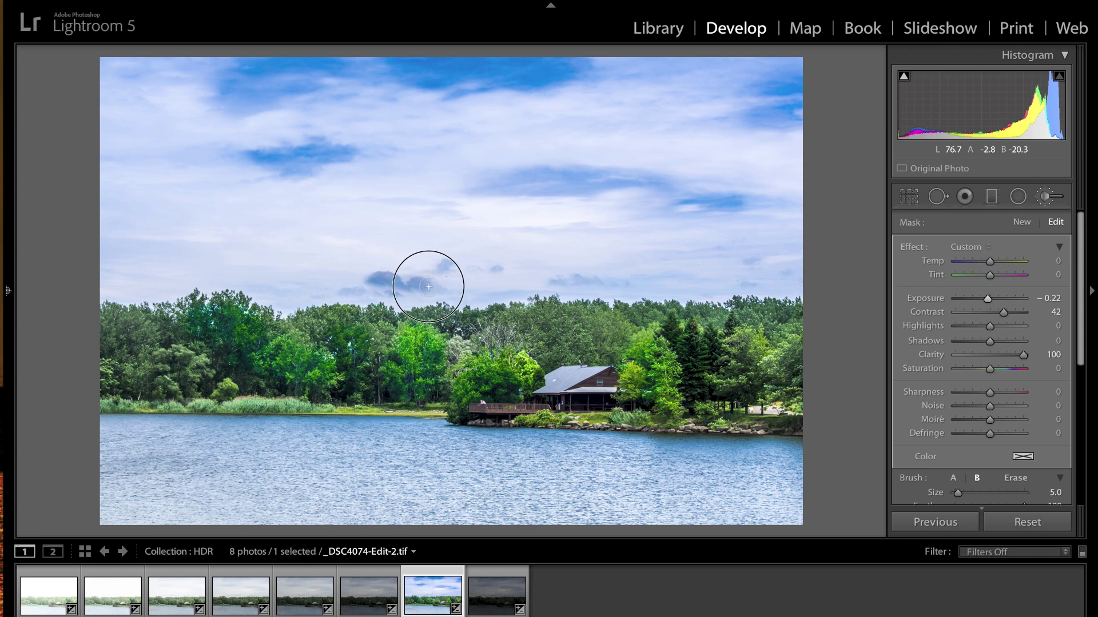
pyautogui.moveTo(564, 274); pyautogui.dragTo(614, 283)
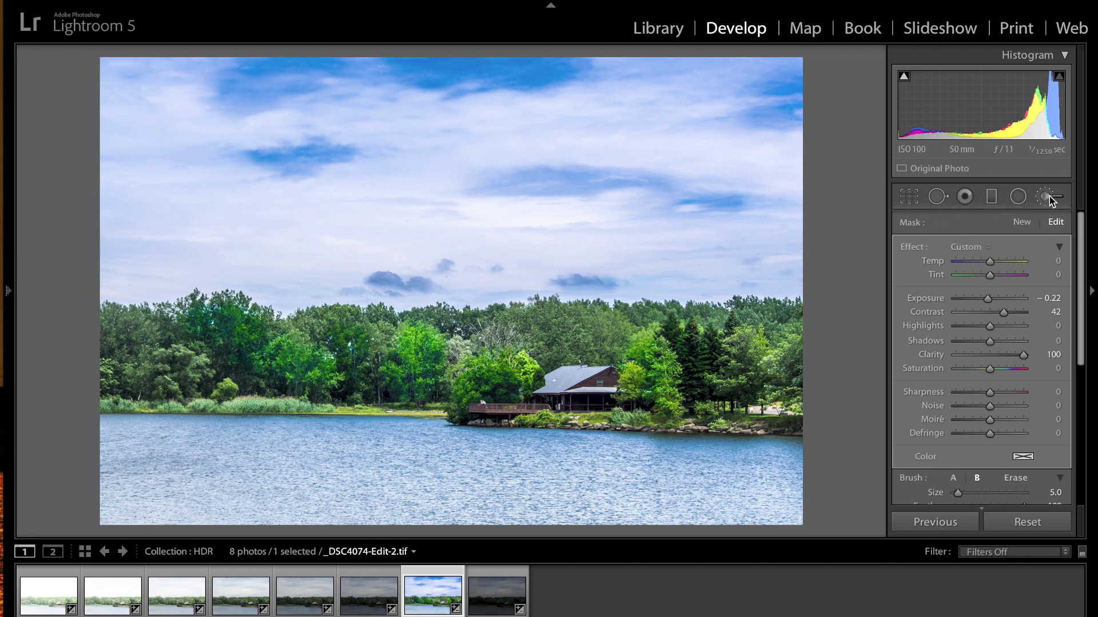
# Add a new brush mask at Clarity −100 over the lake water and toggle it to compare.
pyautogui.click(1022, 223)
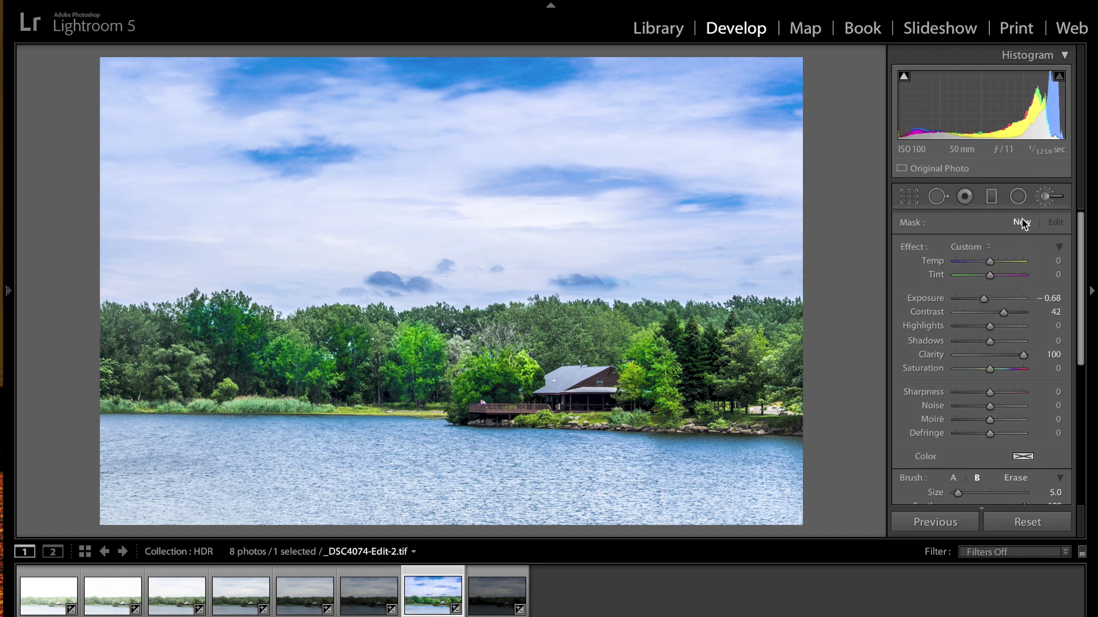
pyautogui.doubleClick(915, 249)
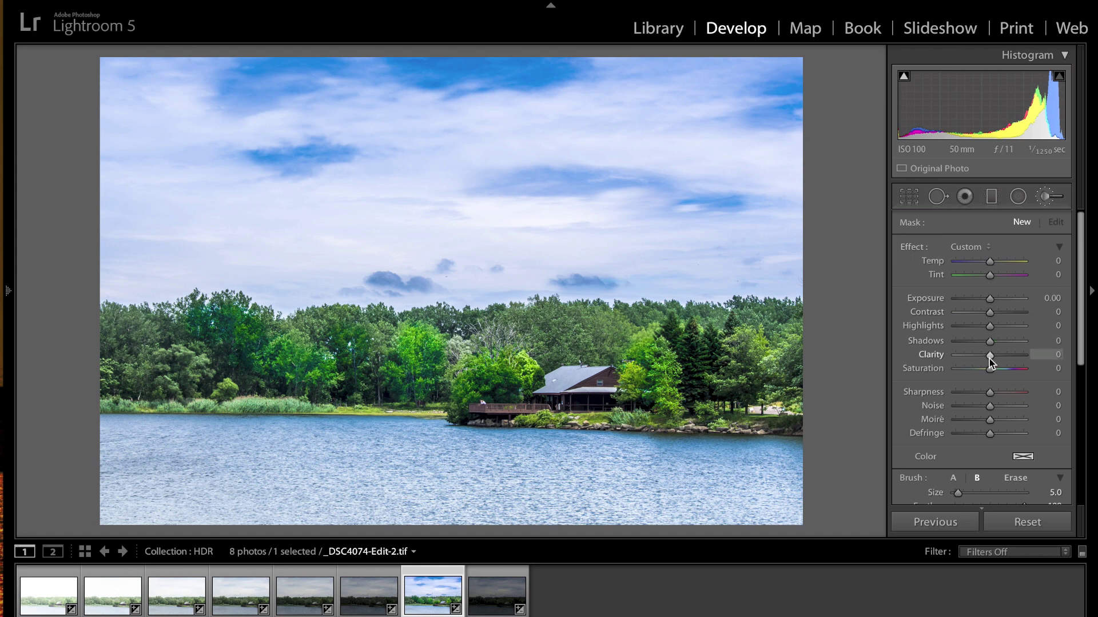
pyautogui.moveTo(989, 359); pyautogui.dragTo(944, 358)
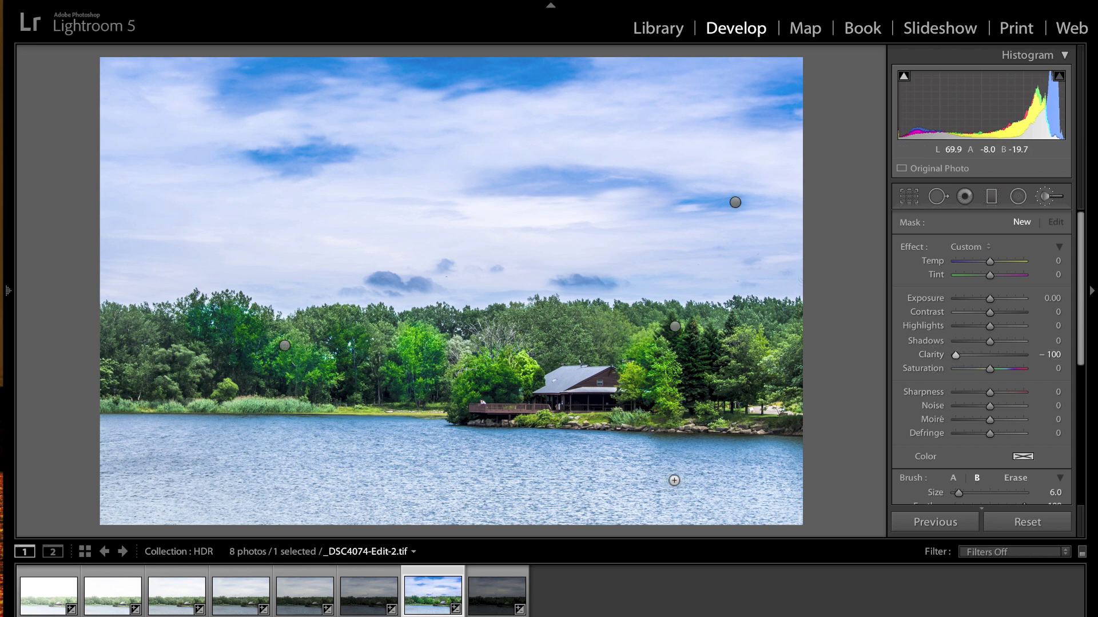
pyautogui.scroll(4, 674, 480)
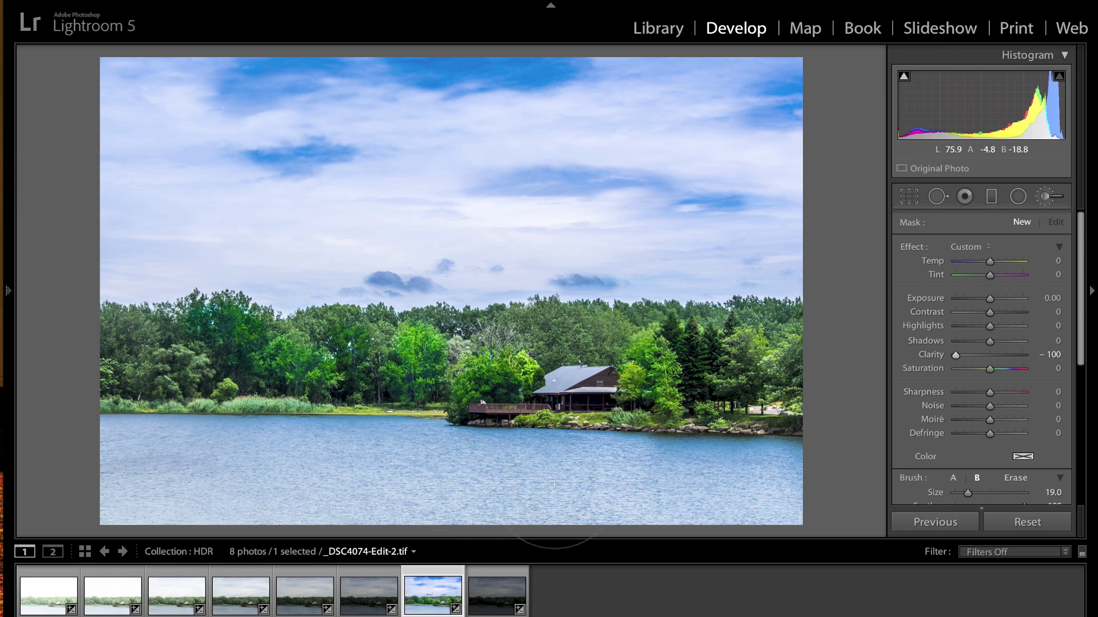
pyautogui.click(798, 468)
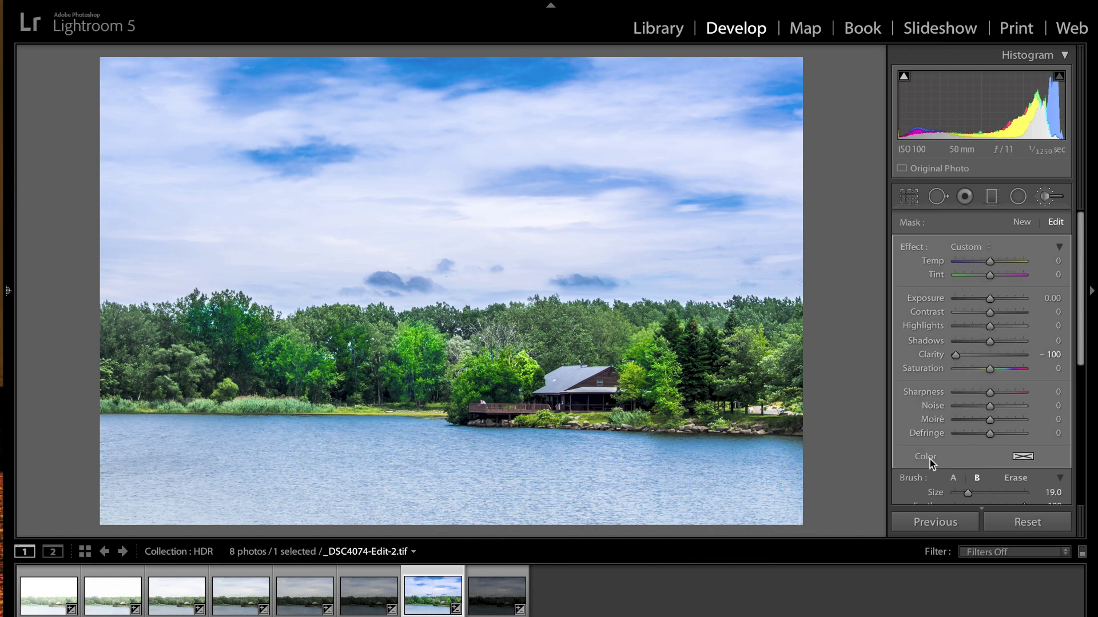
pyautogui.scroll(-5, 930, 459)
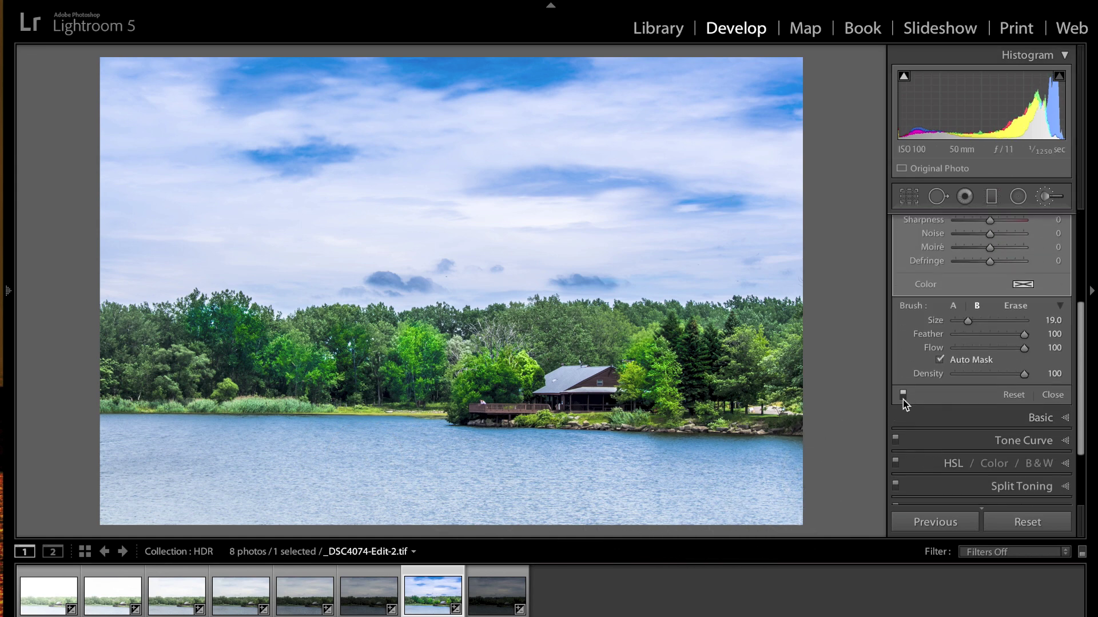
pyautogui.click(903, 400)
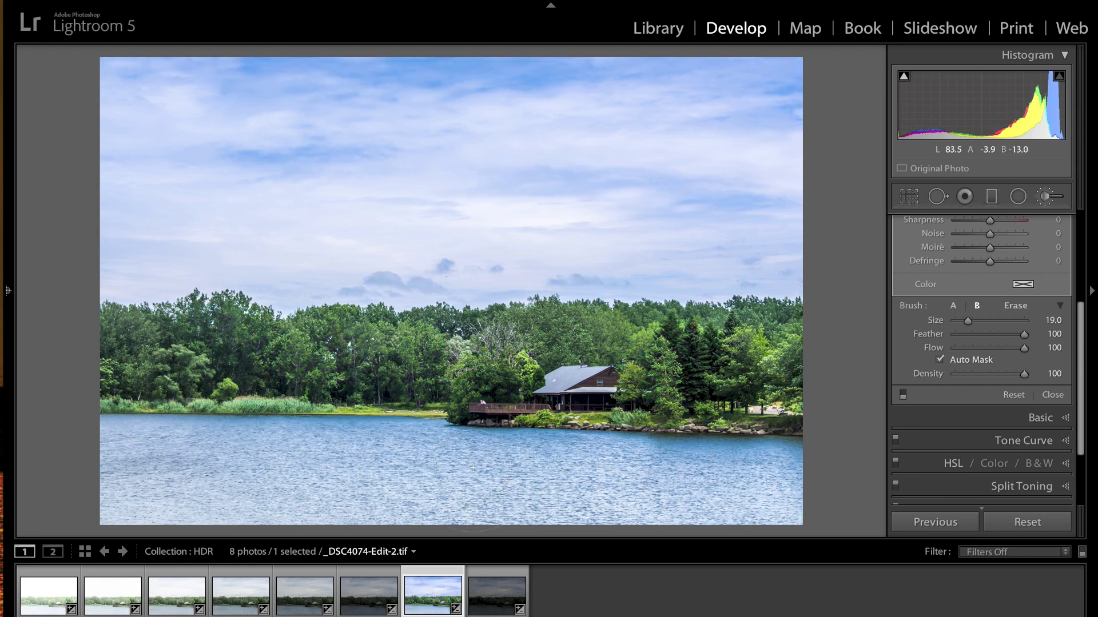
pyautogui.click(902, 393)
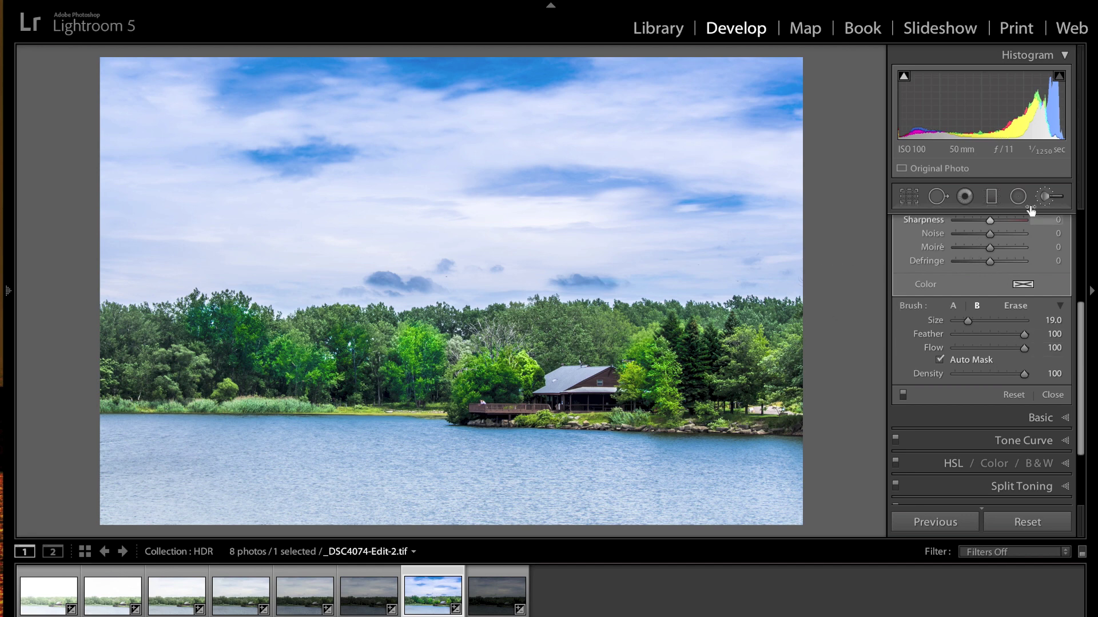
pyautogui.scroll(5, 1023, 221)
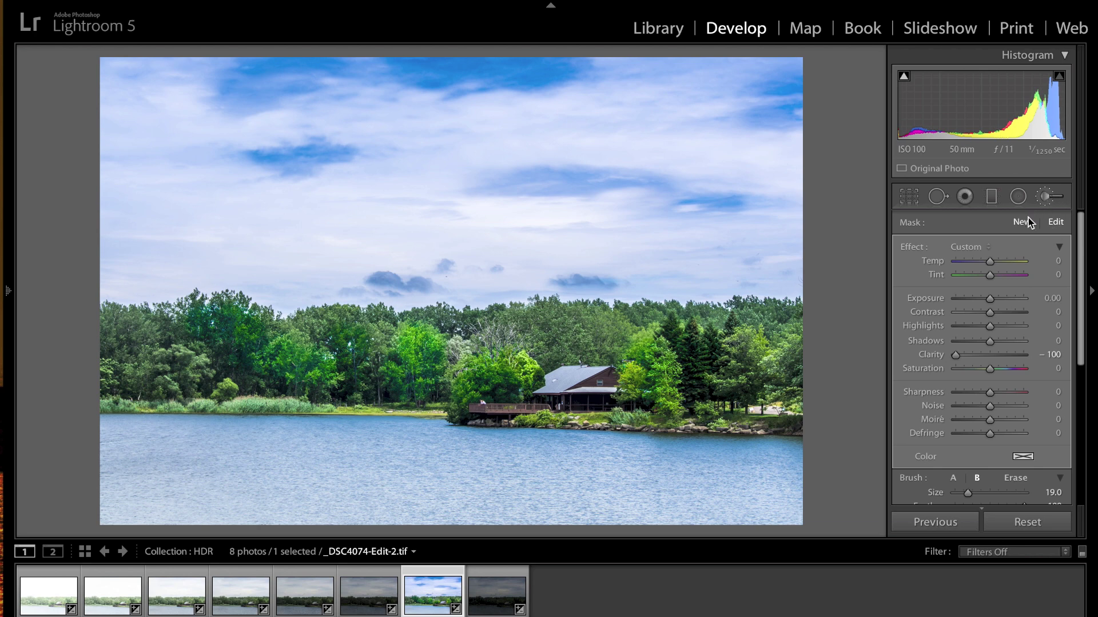
# Add a new brush at +0.32 exposure over the lake water, toggling pin visibility with H.
pyautogui.click(1023, 222)
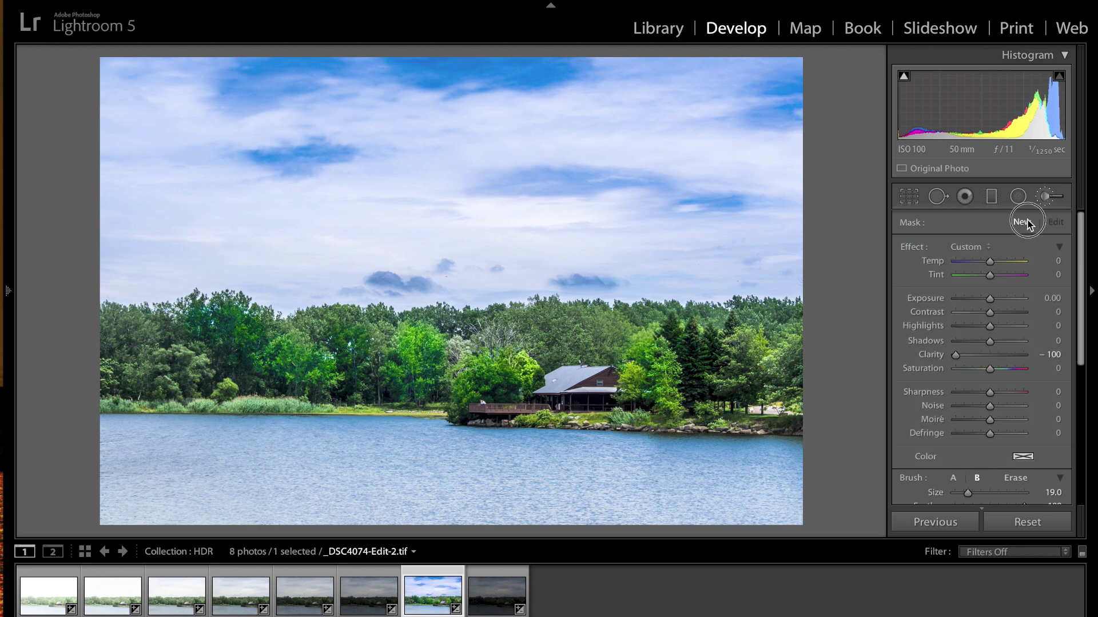
pyautogui.doubleClick(921, 246)
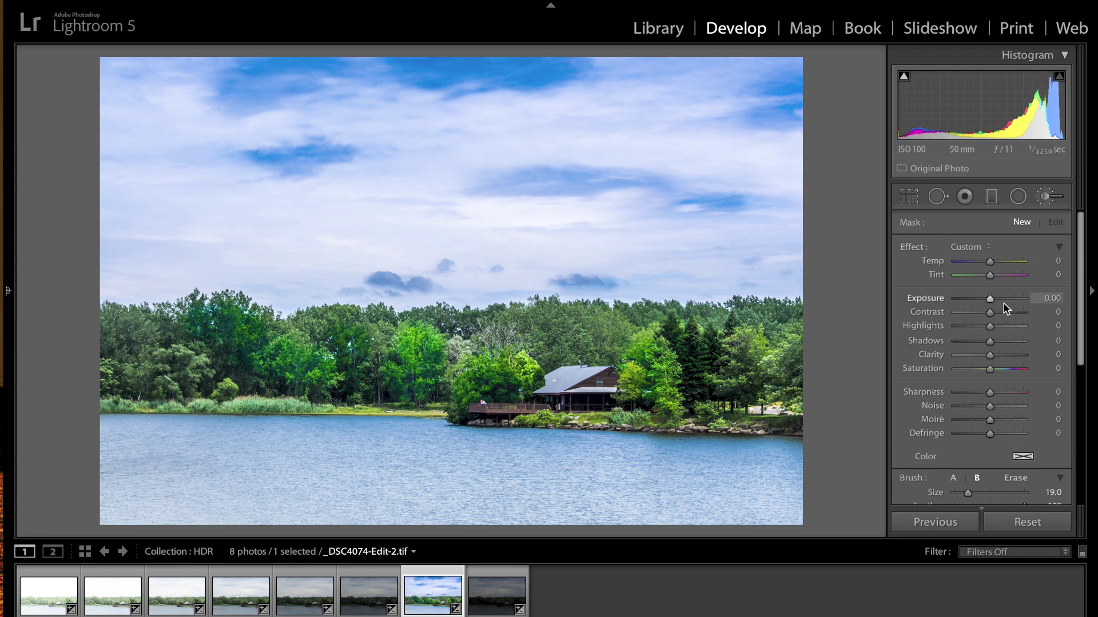
pyautogui.moveTo(990, 300); pyautogui.dragTo(992, 302)
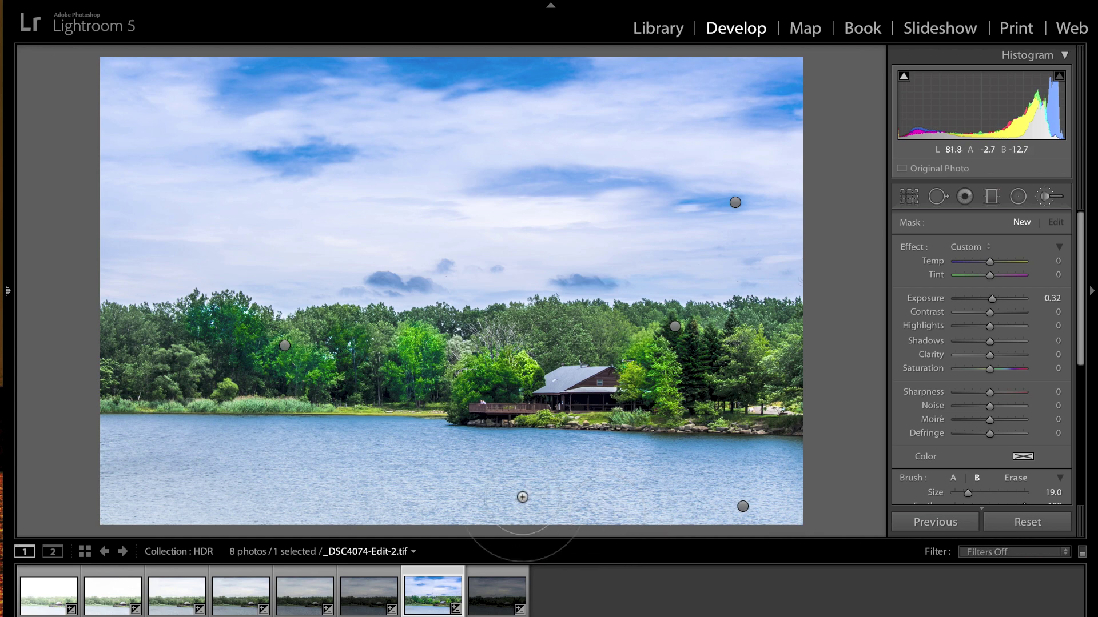
pyautogui.moveTo(622, 497)
pyautogui.mouseDown()
pyautogui.moveTo(619, 467)
pyautogui.moveTo(604, 457)
pyautogui.moveTo(608, 509)
pyautogui.moveTo(514, 466)
pyautogui.mouseUp()
pyautogui.press('h')
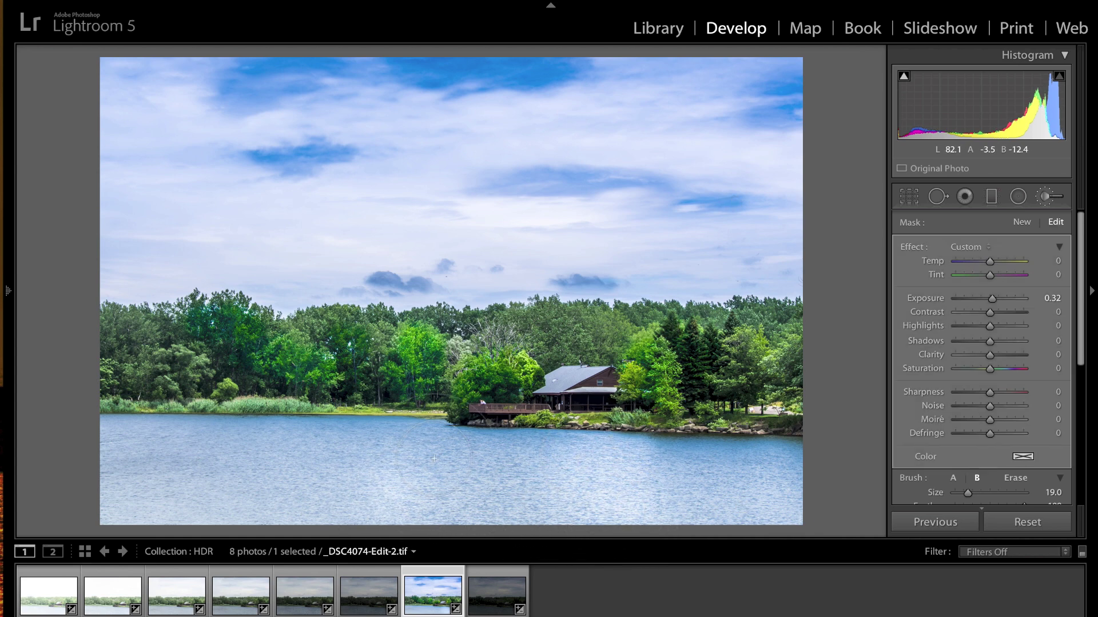
pyautogui.press('h')
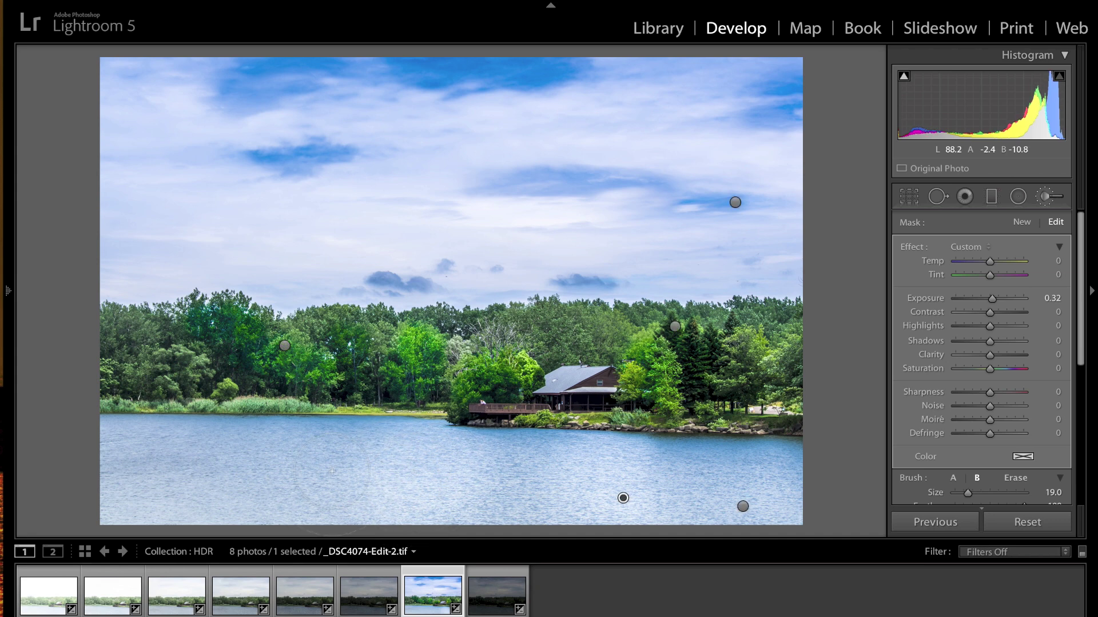
pyautogui.press('h')
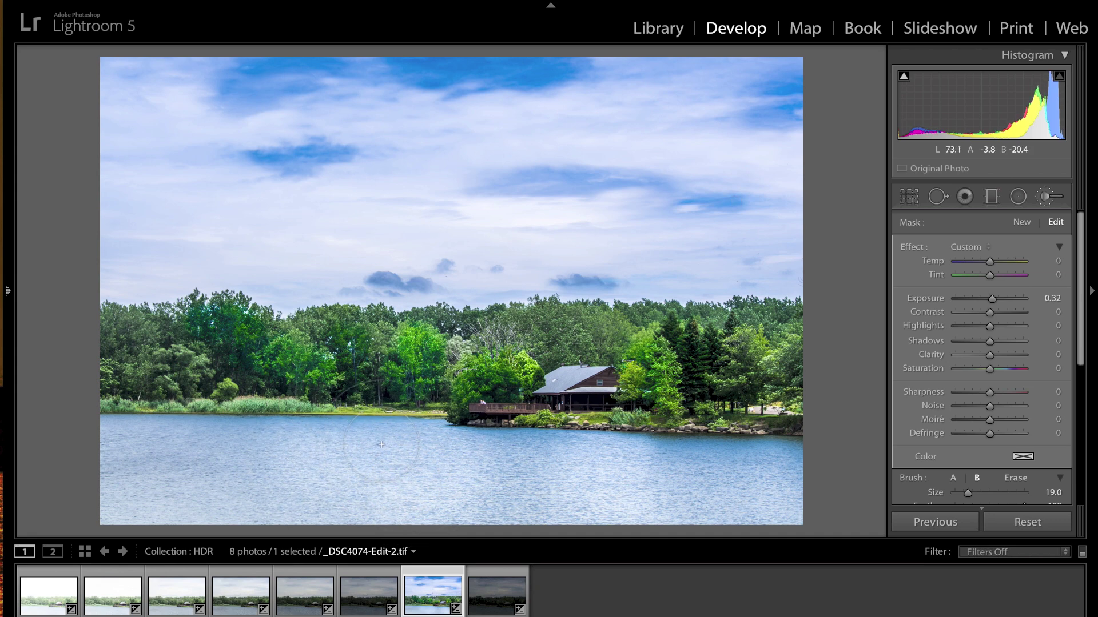
pyautogui.press('h')
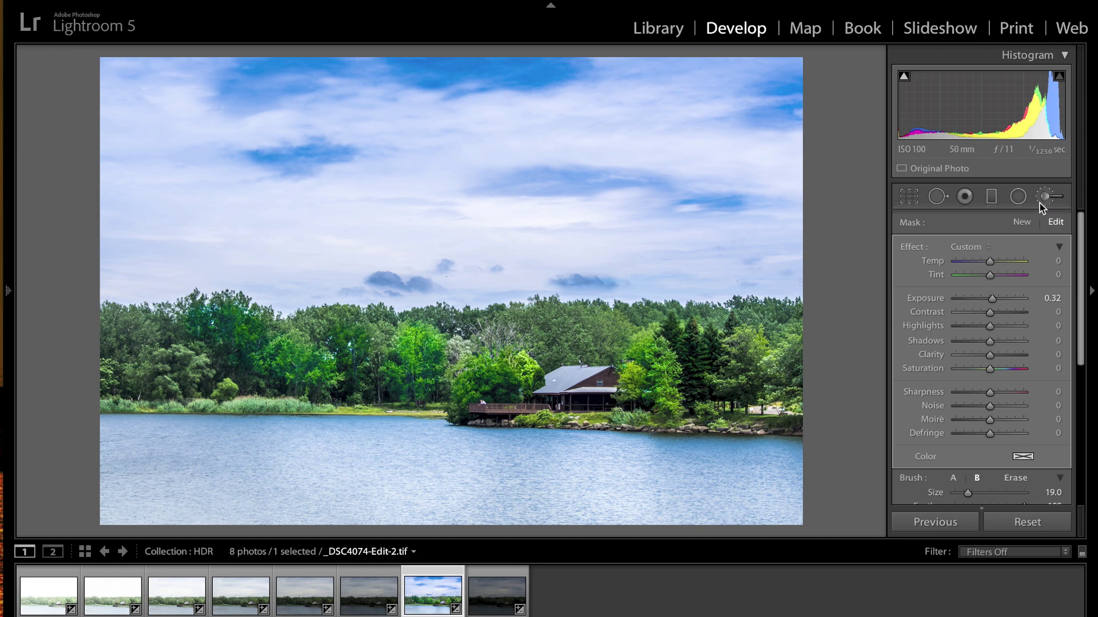
# Brighten the cabin with a separate size-10 brush at +0.97 exposure, then close the brush.
pyautogui.click(1019, 223)
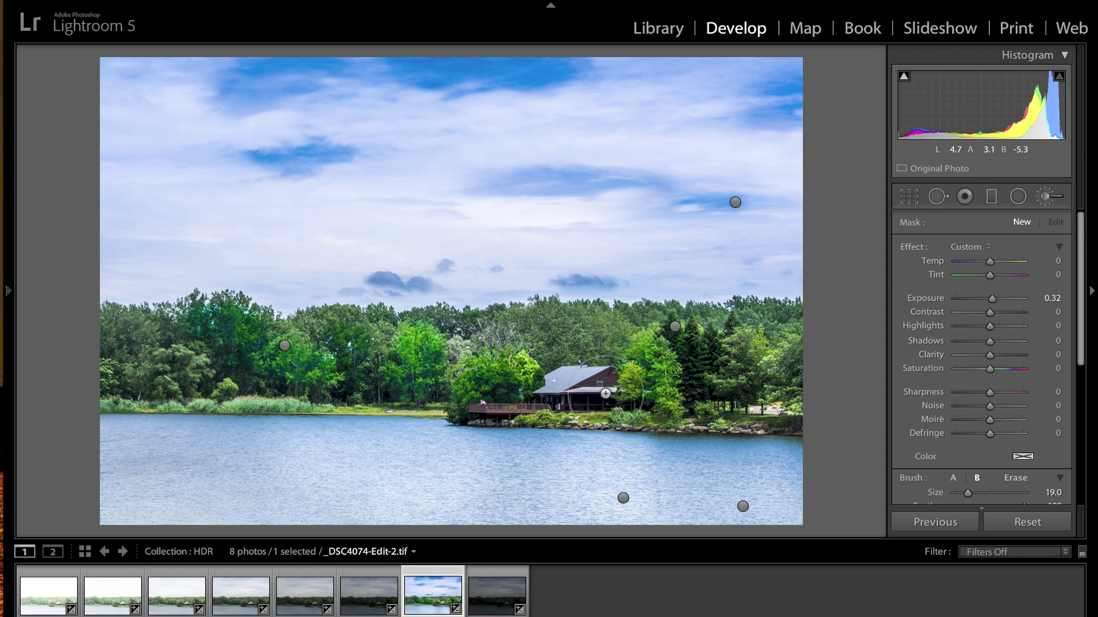
pyautogui.scroll(-5, 598, 393)
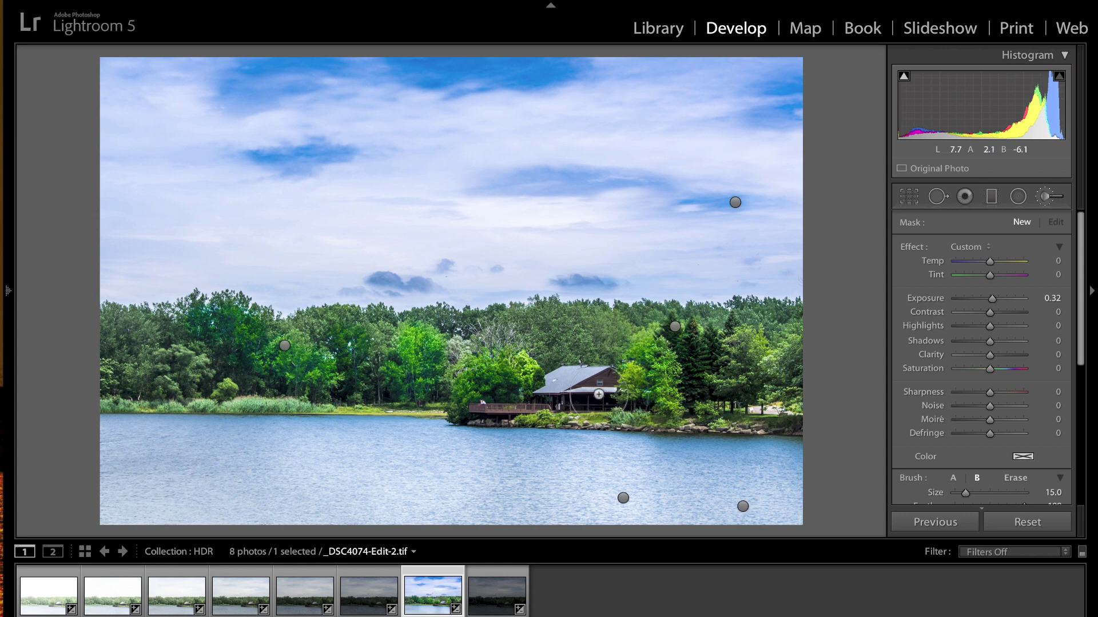
pyautogui.scroll(-1, 598, 394)
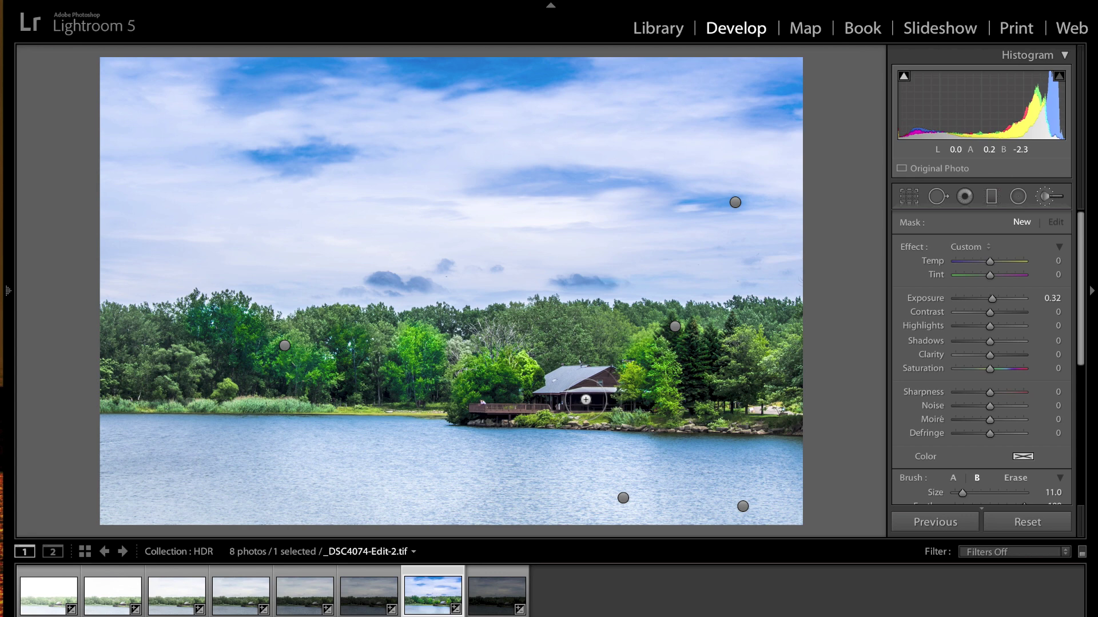
pyautogui.scroll(-1, 585, 399)
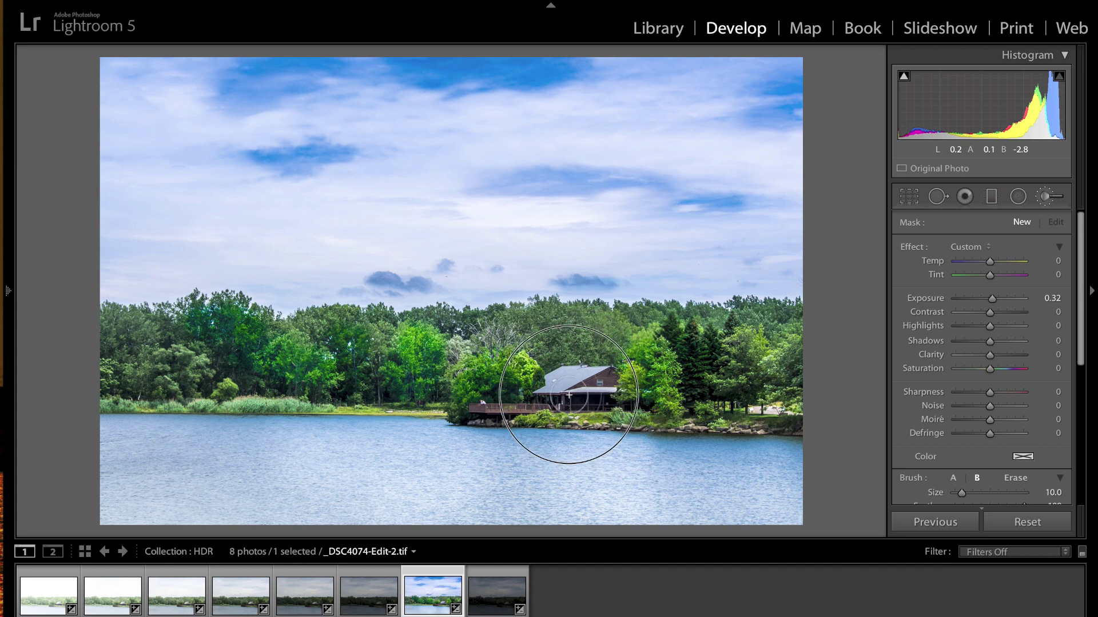
pyautogui.moveTo(568, 394)
pyautogui.mouseDown()
pyautogui.moveTo(601, 398)
pyautogui.moveTo(572, 395)
pyautogui.mouseUp()
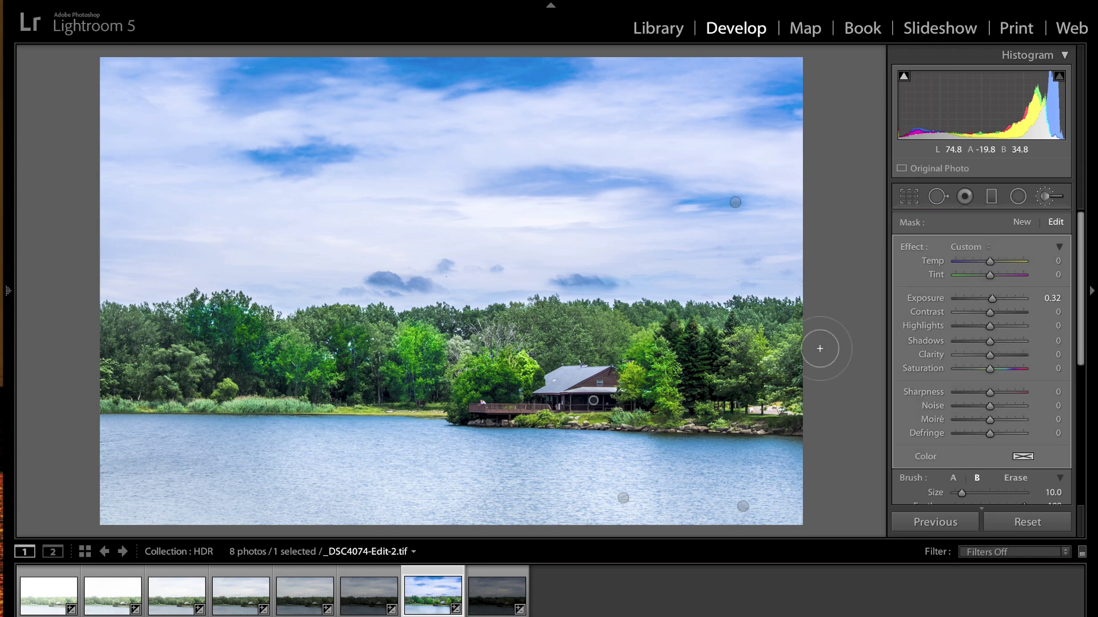
pyautogui.click(993, 300)
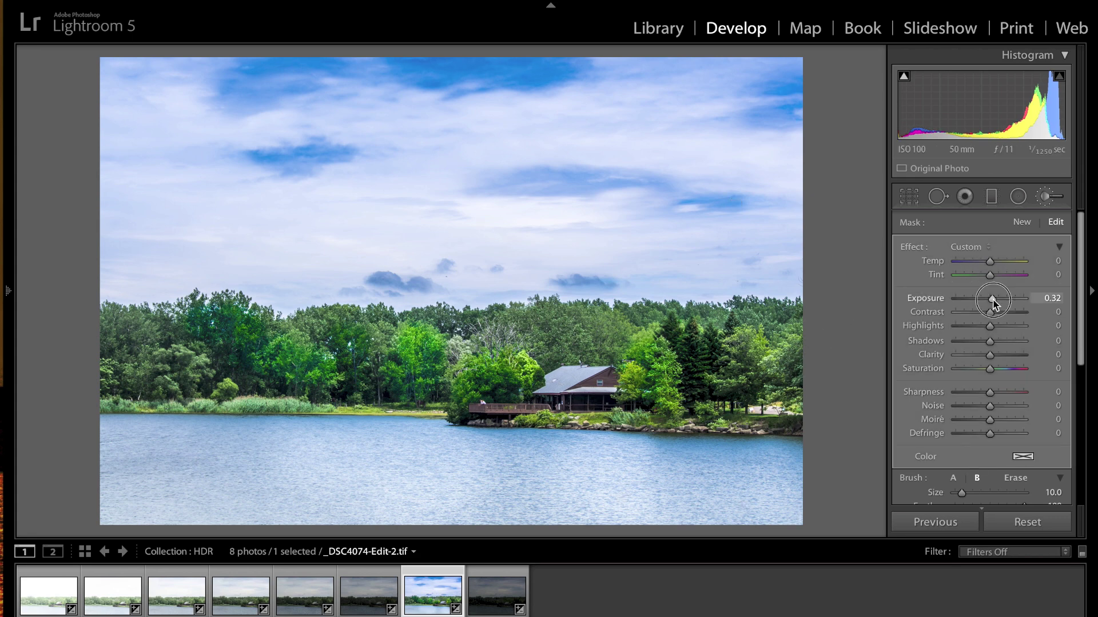
pyautogui.moveTo(993, 302); pyautogui.dragTo(998, 303)
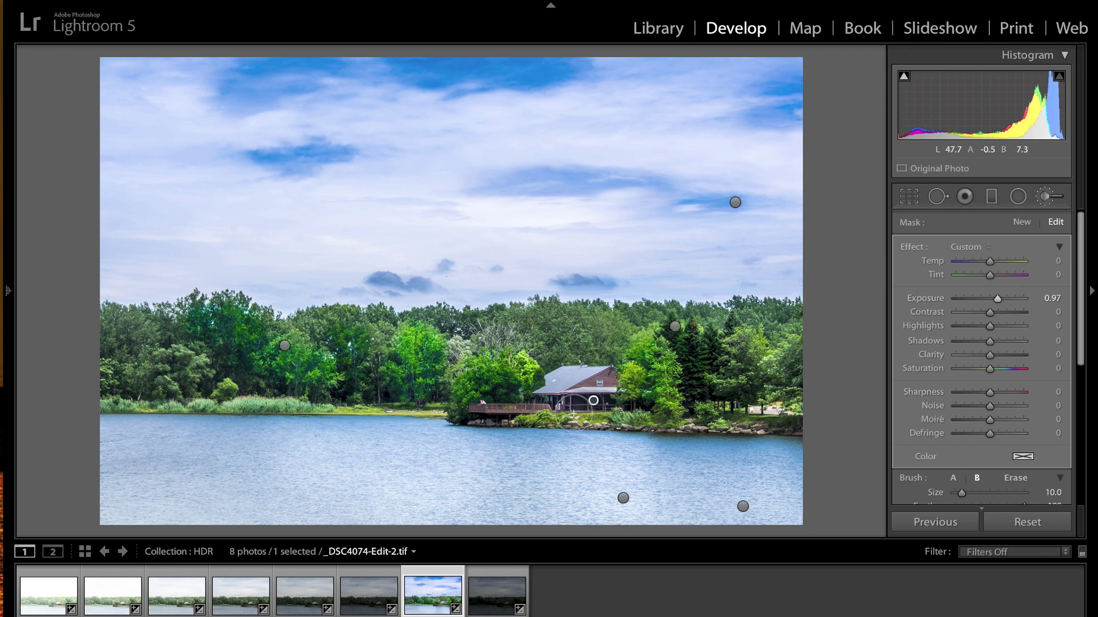
pyautogui.moveTo(570, 402)
pyautogui.mouseDown()
pyautogui.moveTo(588, 397)
pyautogui.moveTo(572, 400)
pyautogui.mouseUp()
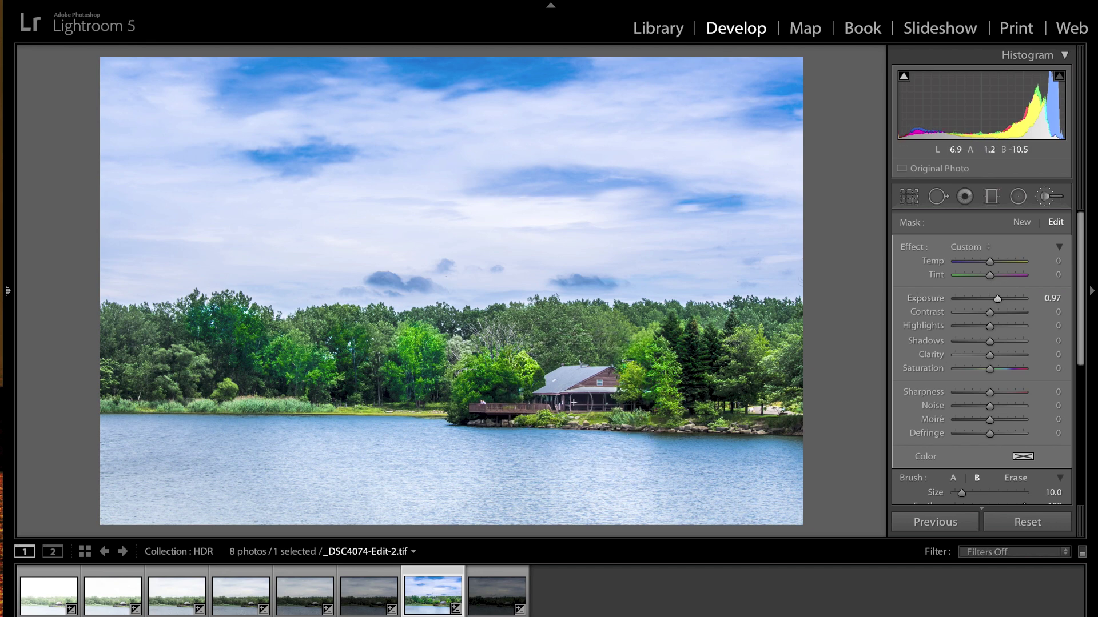
pyautogui.click(1047, 197)
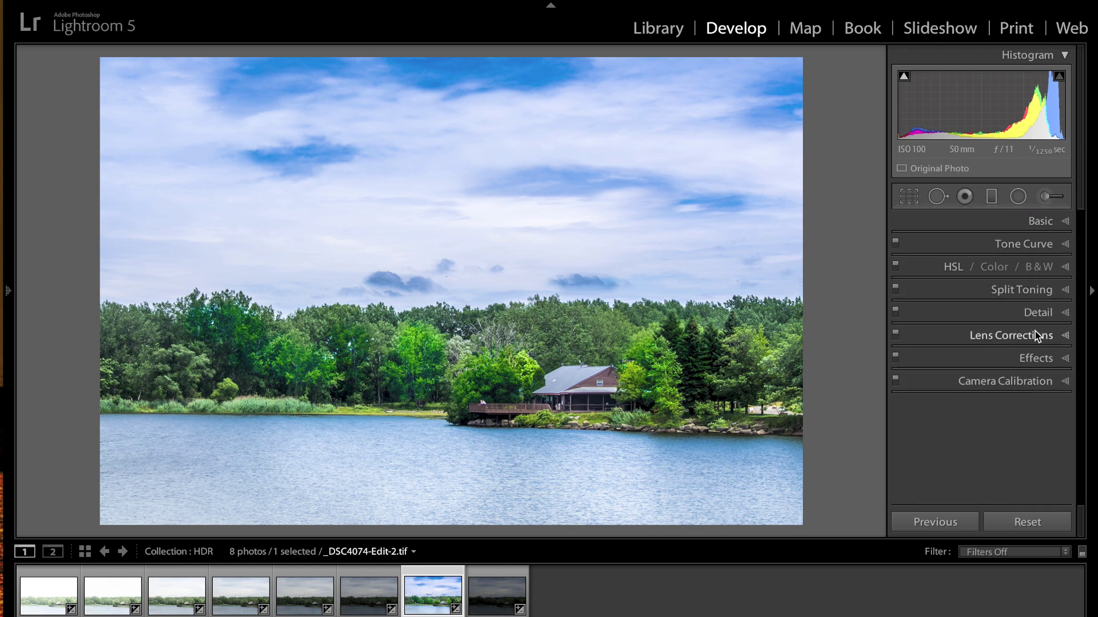
# Compare the unedited before view with the edited after view of the HDR lake photo.
pyautogui.press('\\')
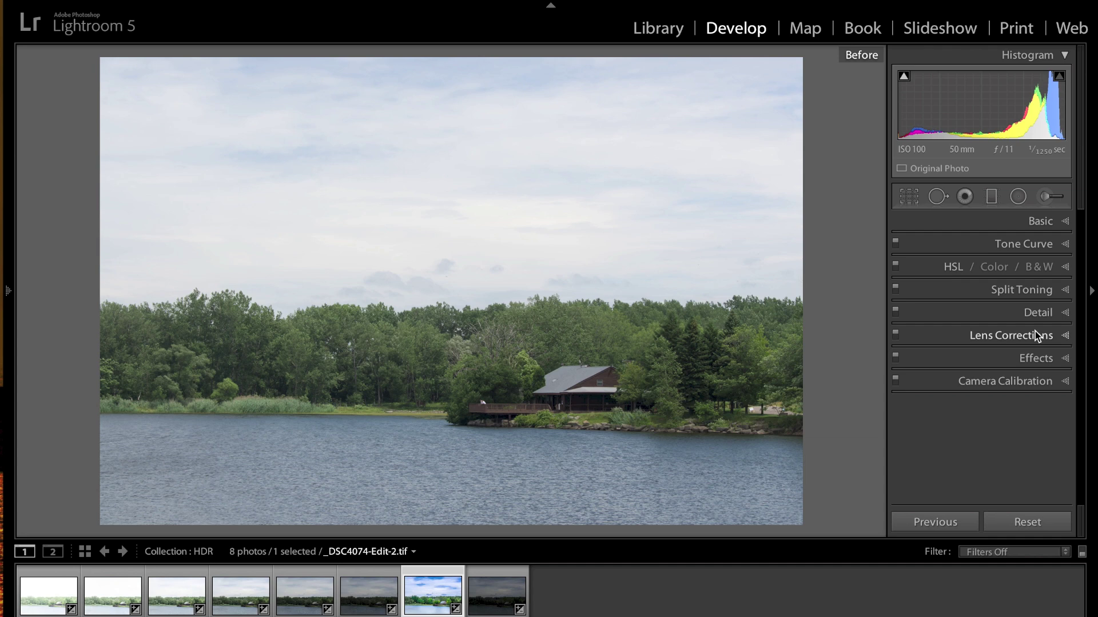
pyautogui.press('\\')
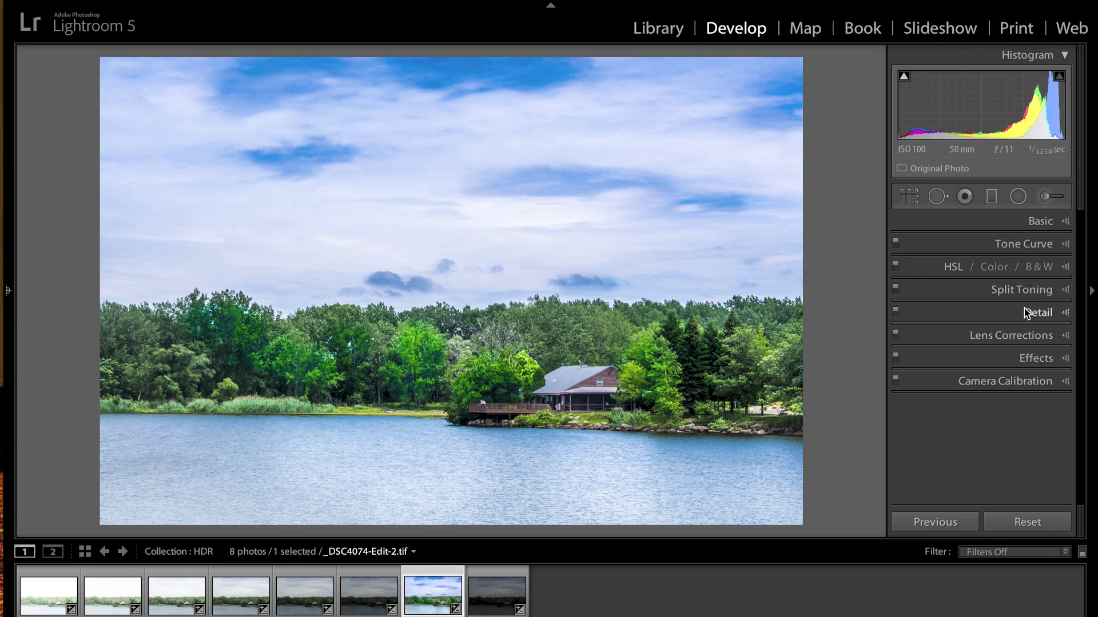
# Add a post-crop vignette with Amount −22 in Highlight Priority style.
pyautogui.click(1039, 358)
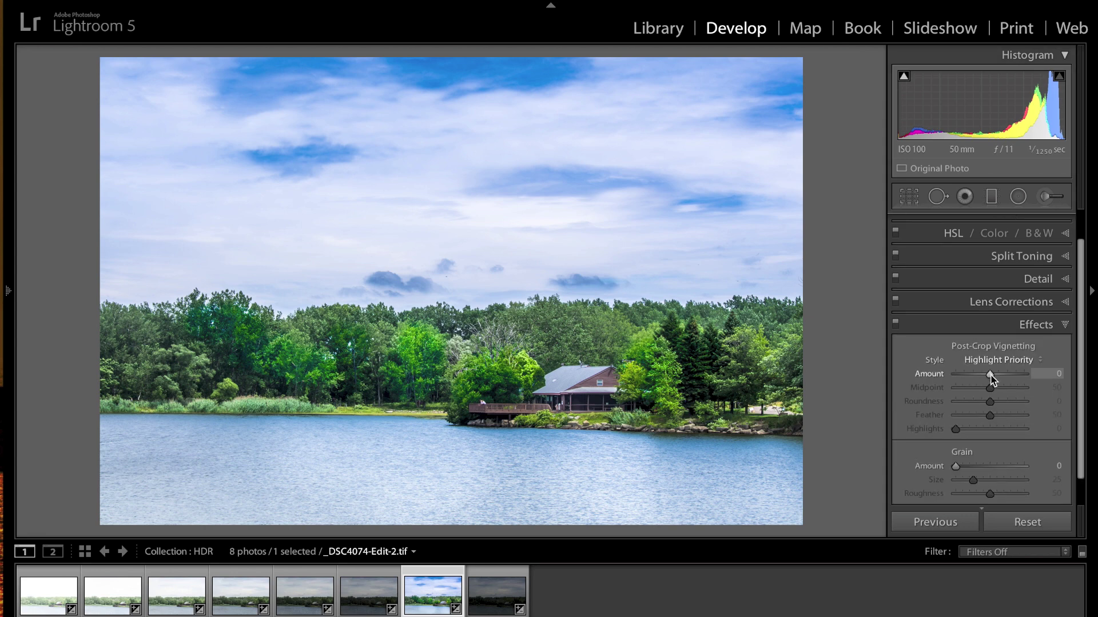
pyautogui.moveTo(990, 379); pyautogui.dragTo(982, 375)
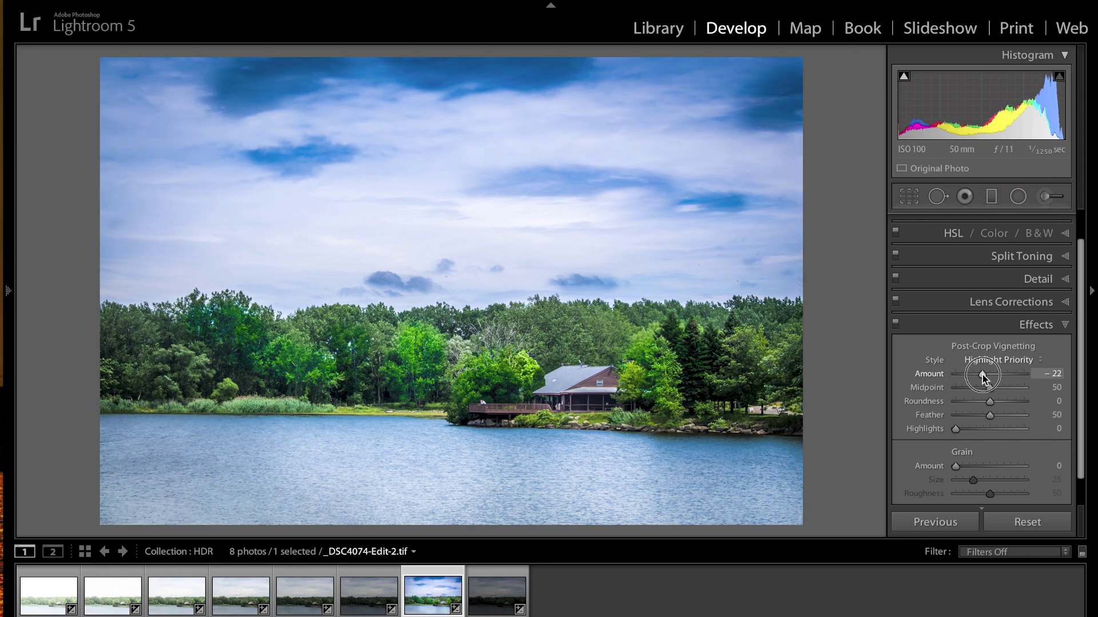
pyautogui.click(1065, 326)
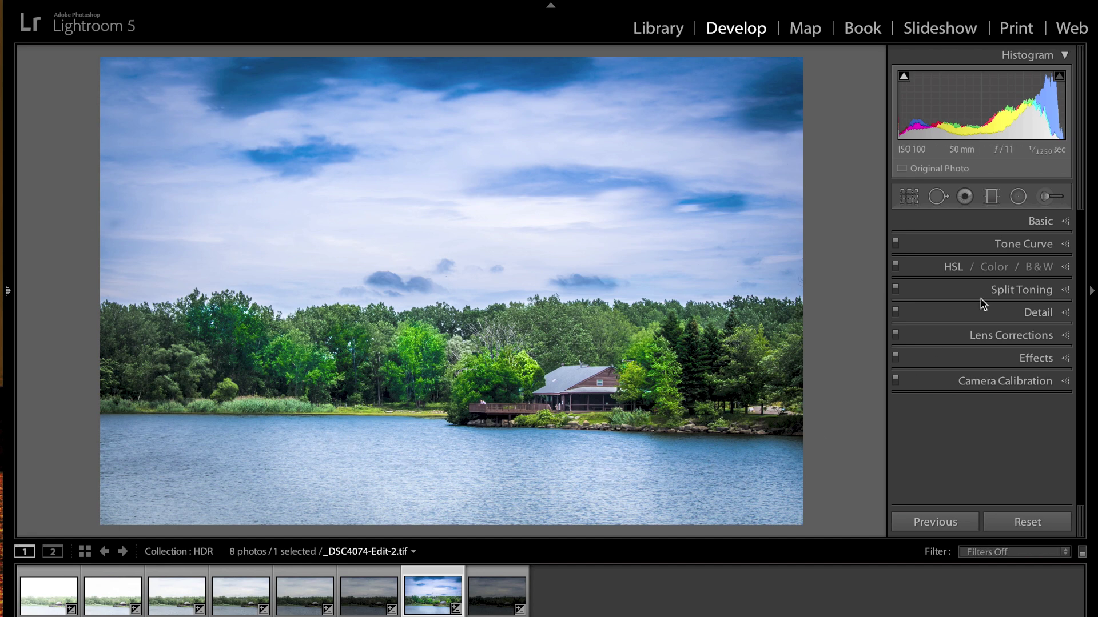
pyautogui.click(1042, 202)
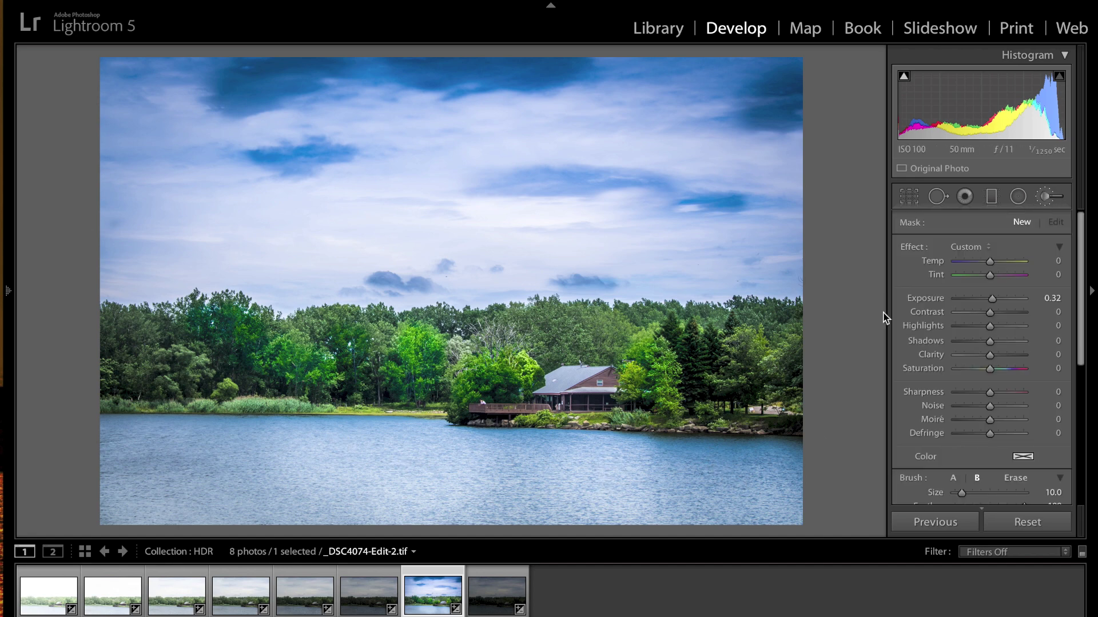
# Lower the lake water brush adjustment's Exposure from 0.32 to 0.23.
pyautogui.click(624, 498)
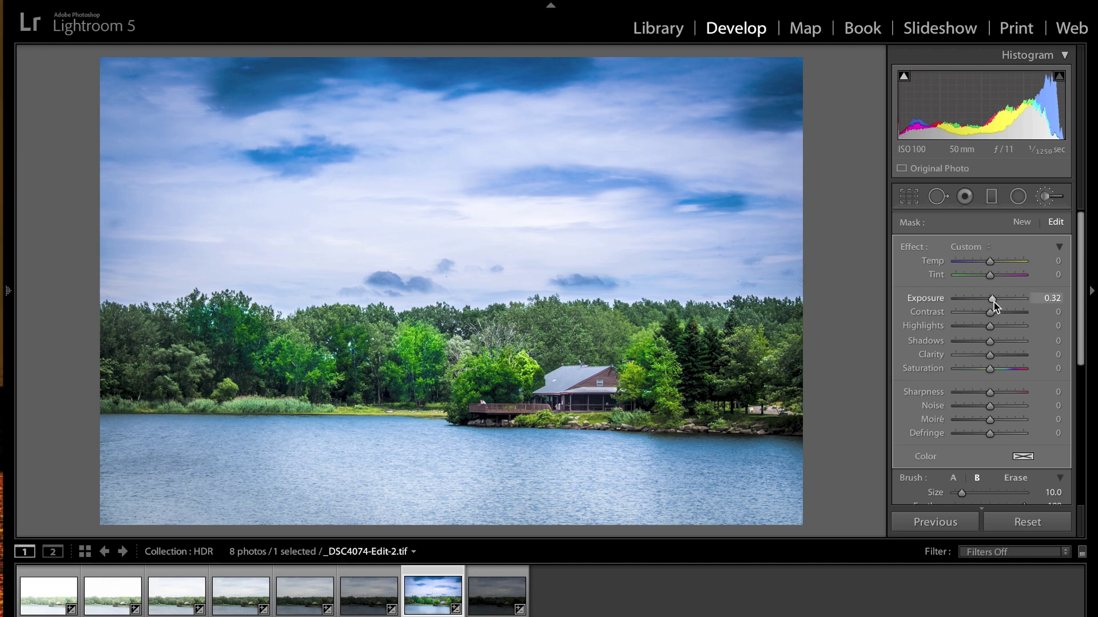
pyautogui.moveTo(994, 302); pyautogui.dragTo(993, 302)
pyautogui.click(1041, 200)
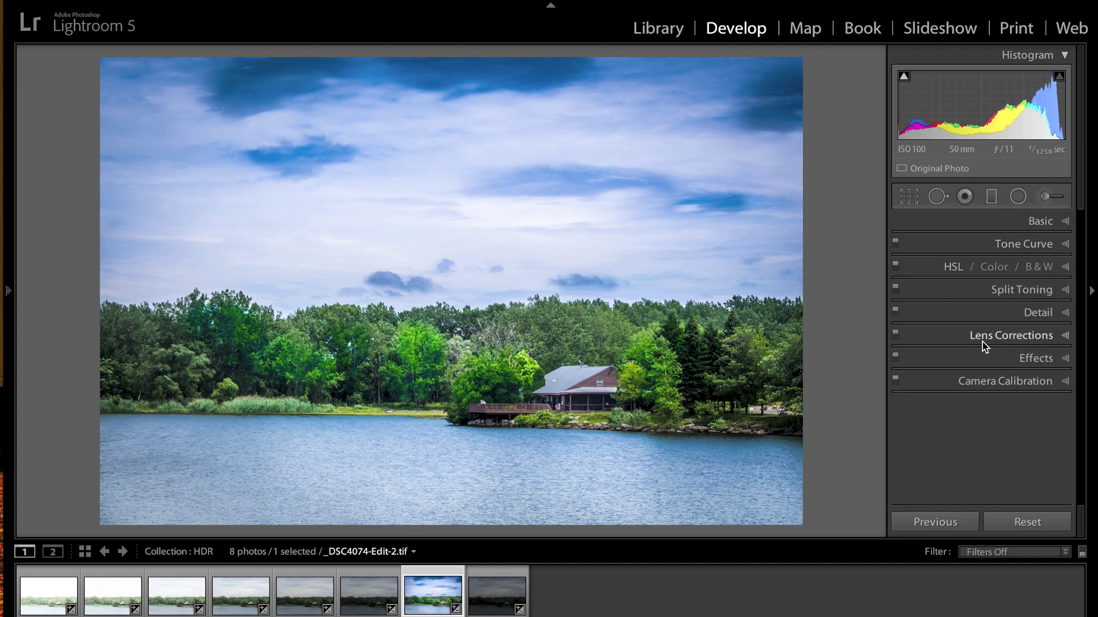